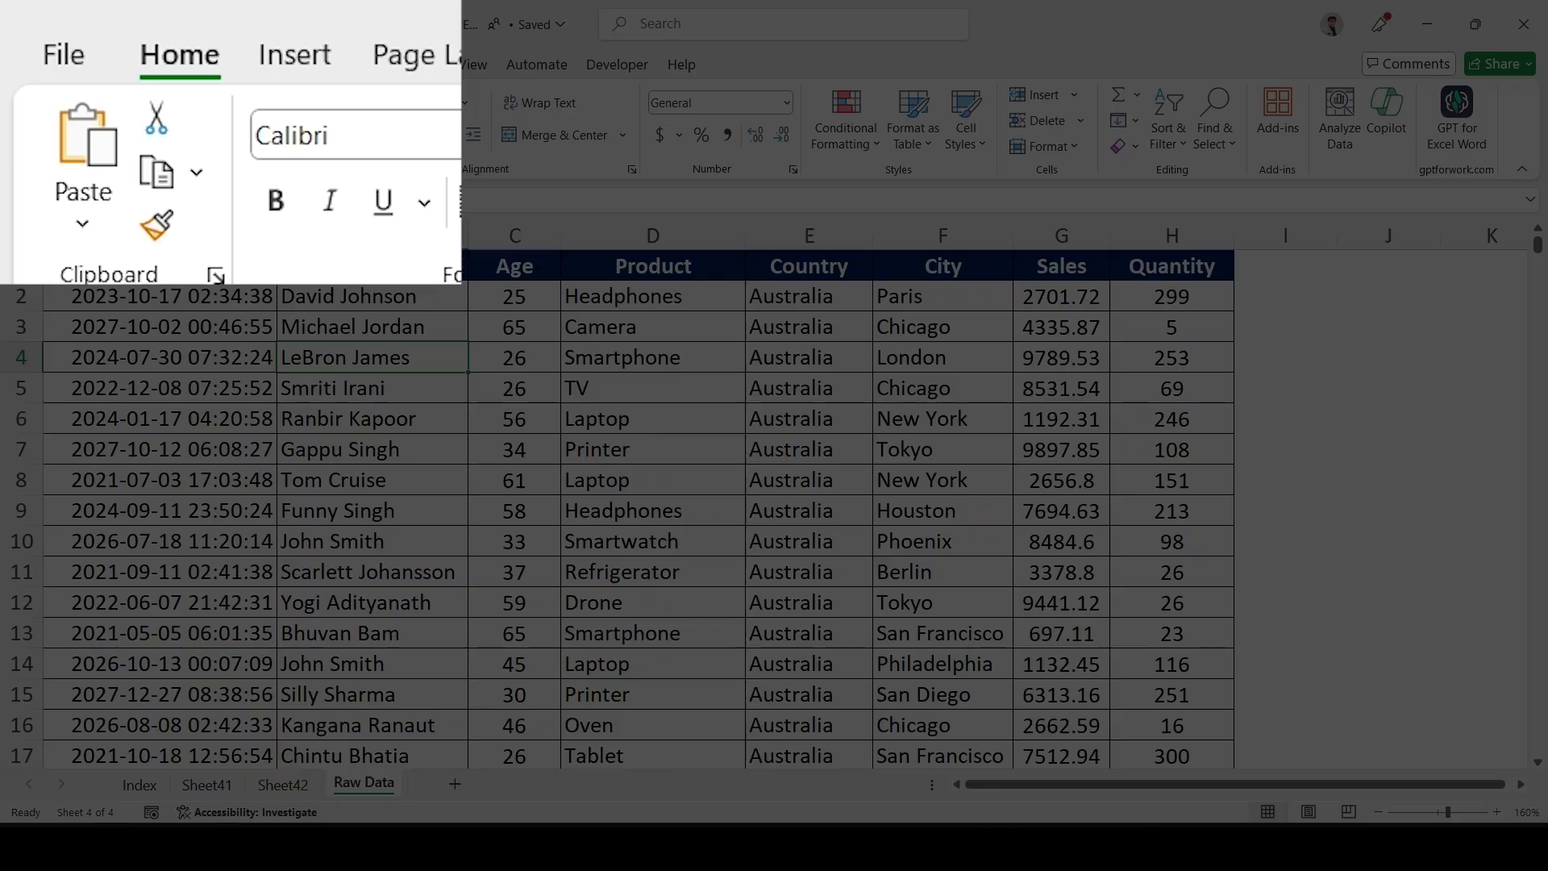
Insert a PivotTable on a new worksheet from the 'Raw Data' range A1:H10001
left_click(141, 65)
left_click(48, 113)
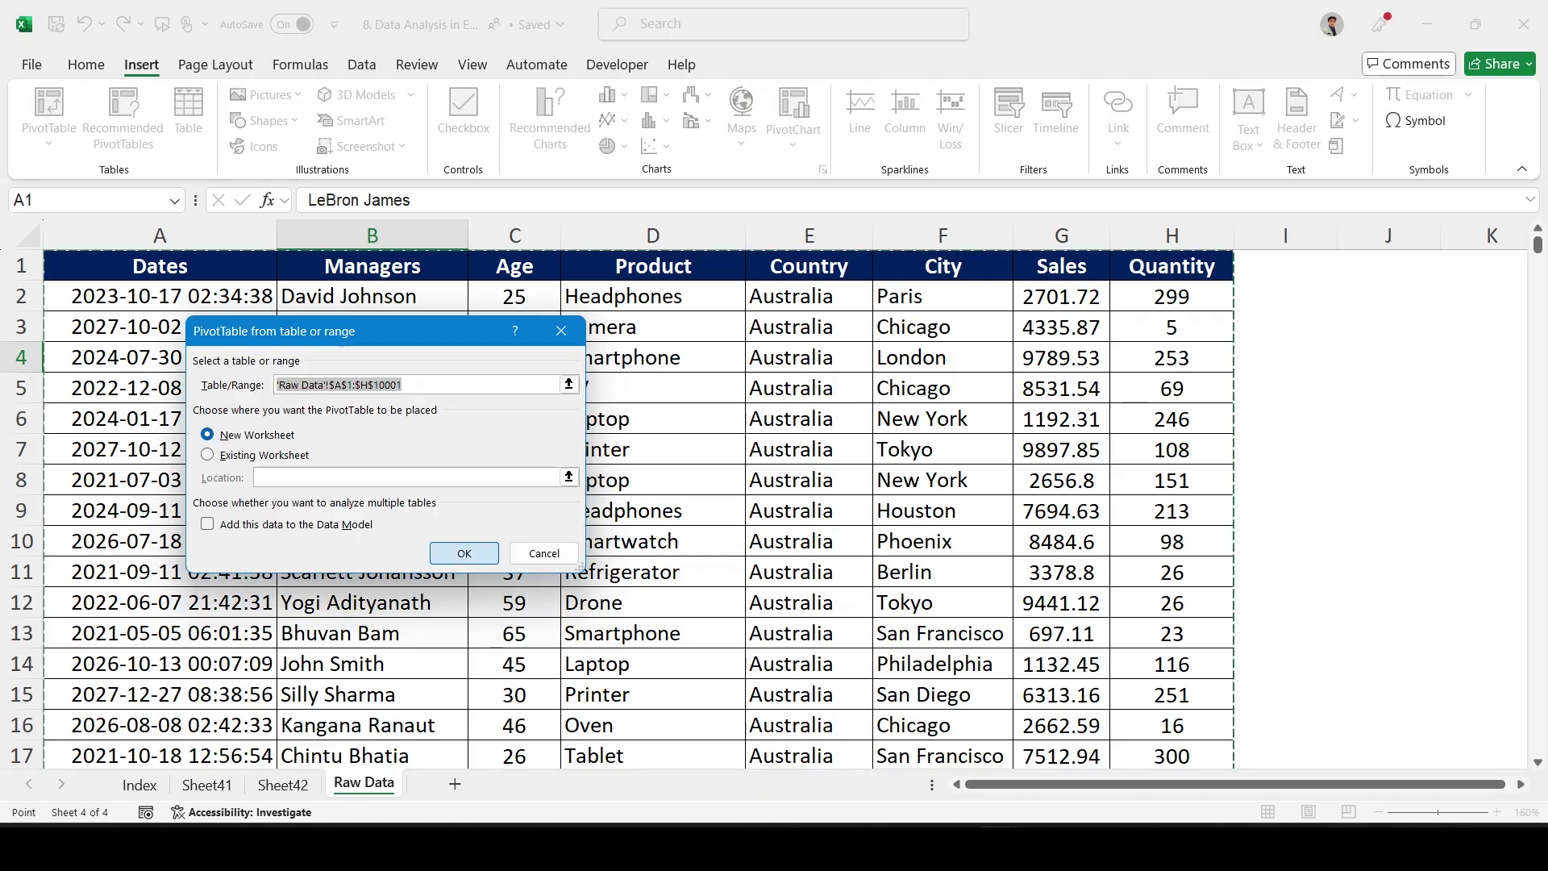
left_click(463, 552)
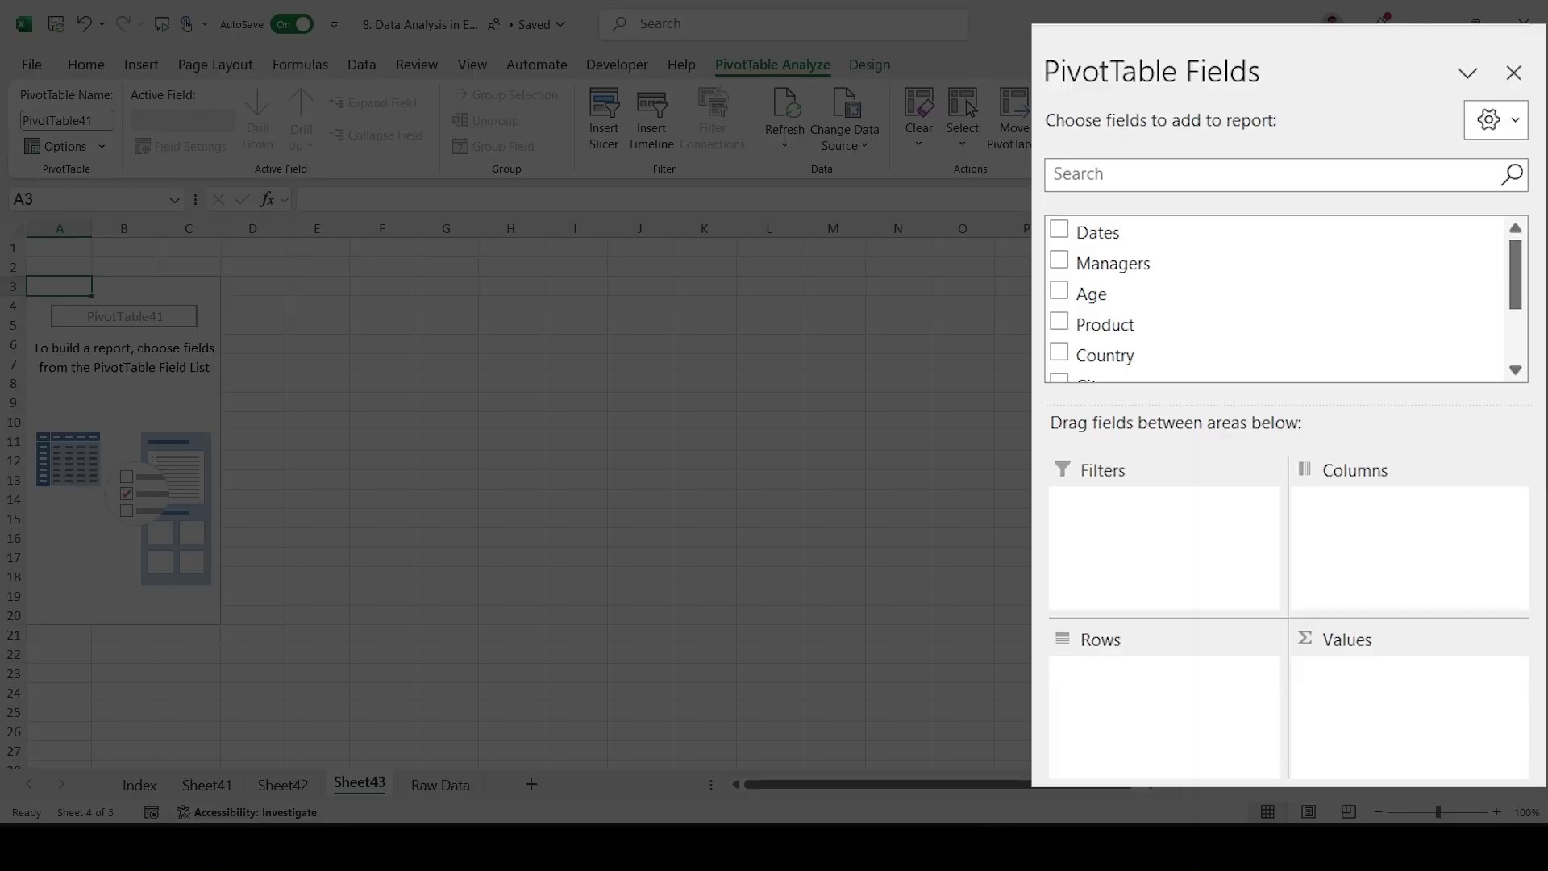
Lay out the PivotTable with Dates in rows, Managers in columns and the sum of Sales as values
left_click_drag(1098, 232, 1163, 685)
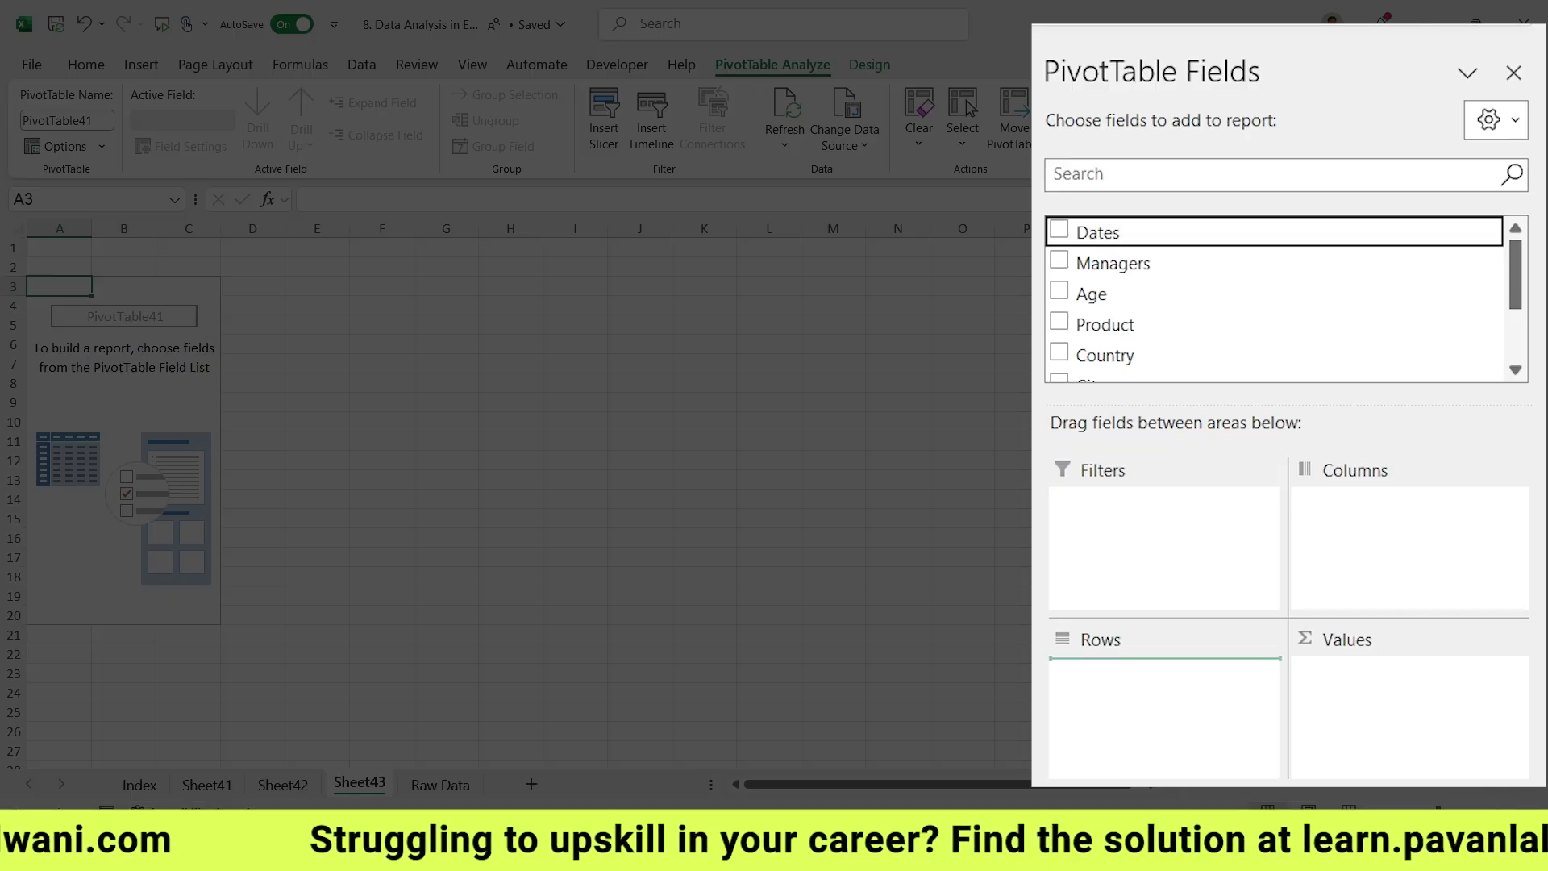
left_click_drag(1164, 686, 1164, 687)
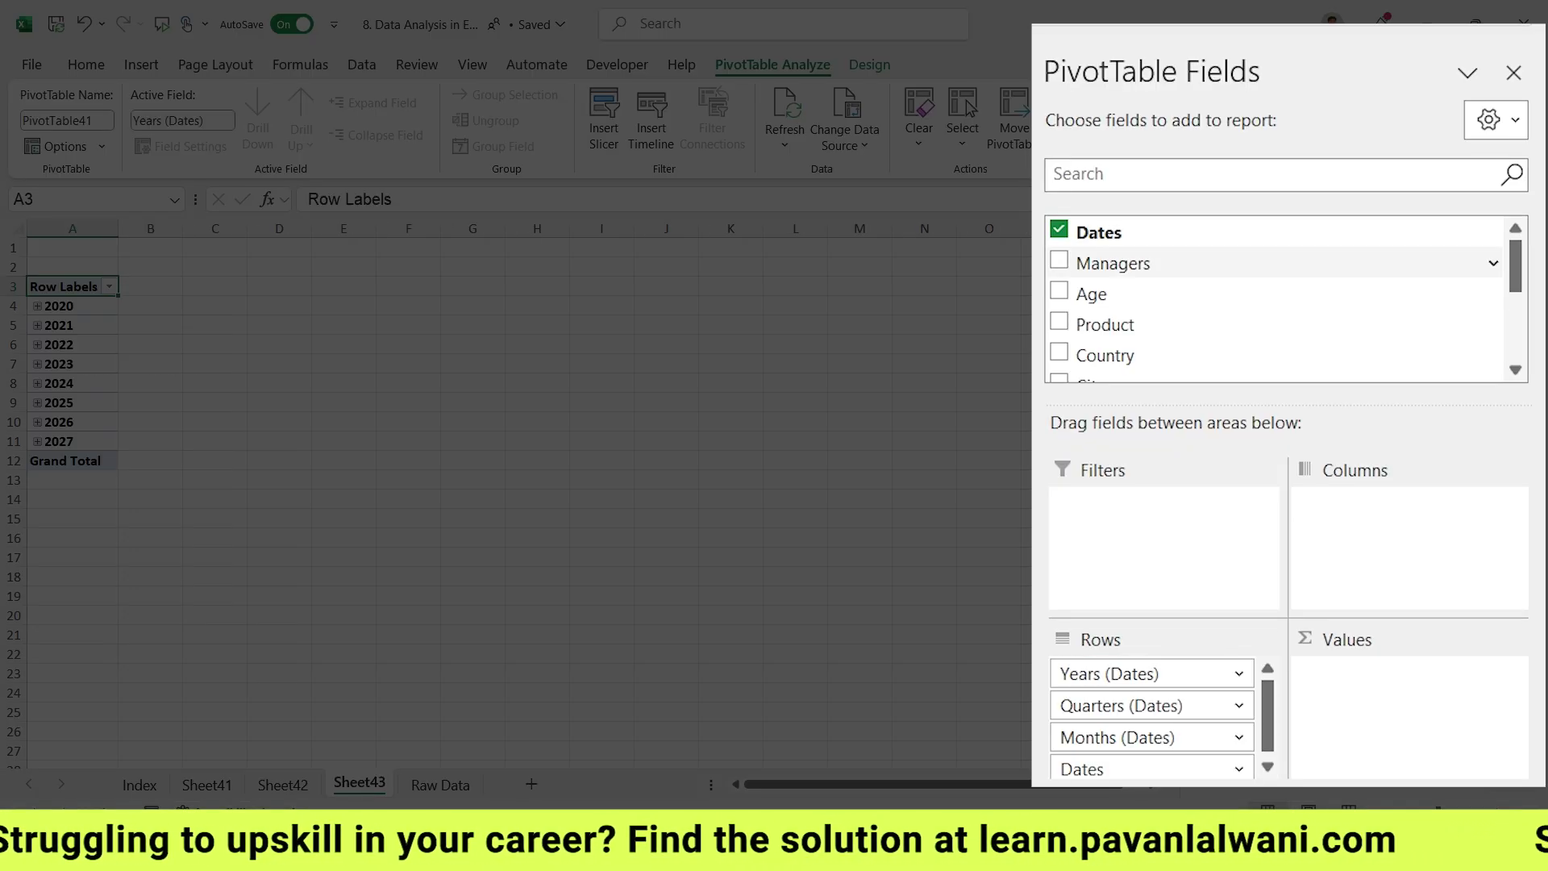
left_click_drag(1112, 258, 1405, 542)
scroll(1274, 339, "down", 3)
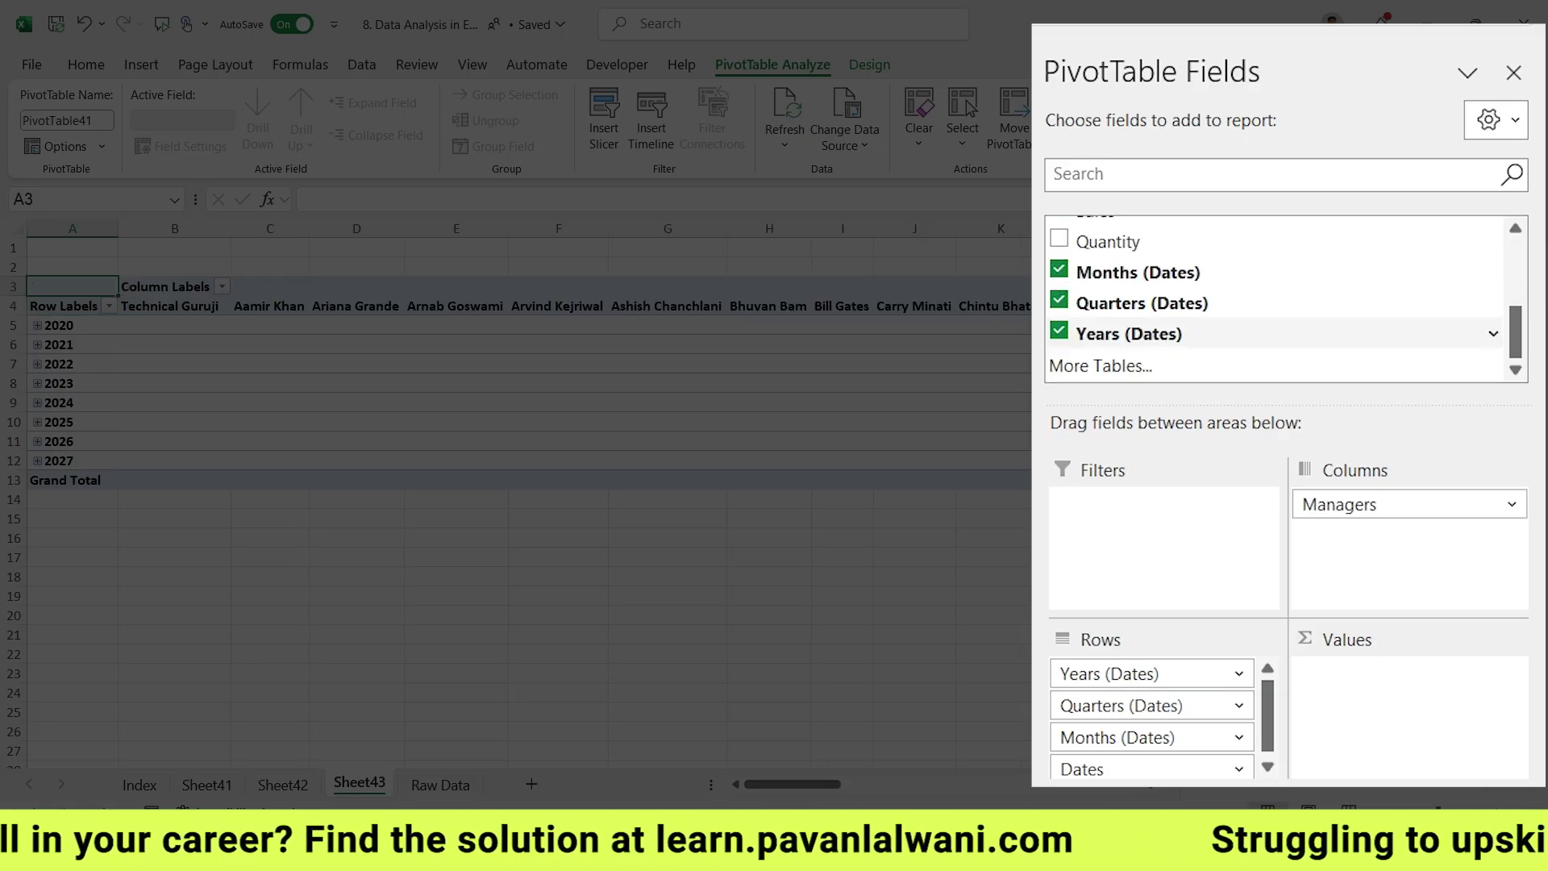
scroll(1274, 339, "up", 2)
left_click(1060, 345)
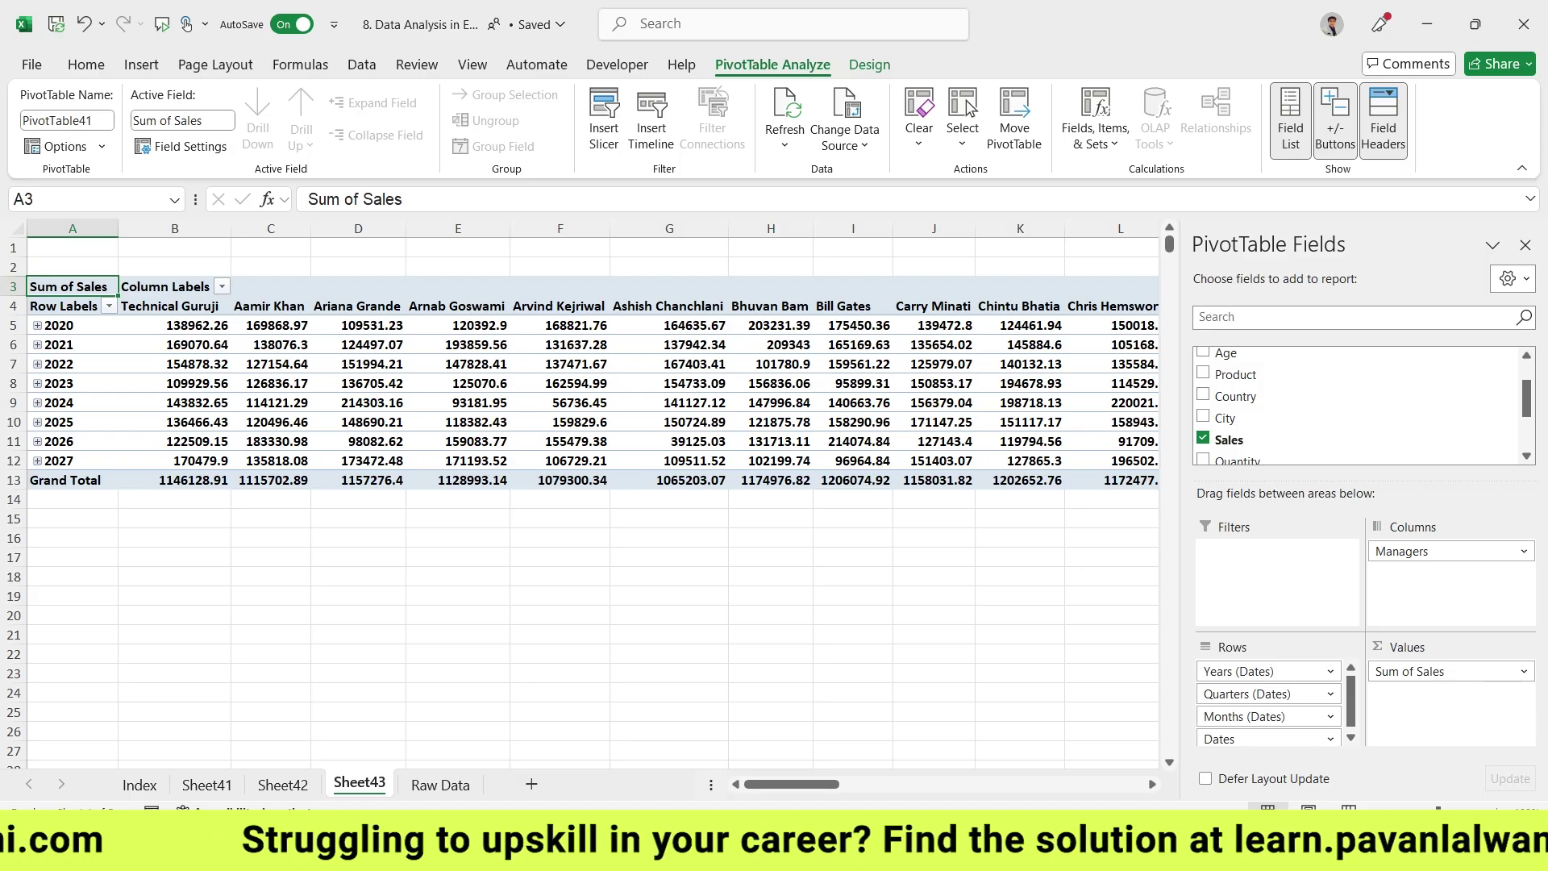
Examine the sales figures across all manager columns through to the Grand Total column
scroll(605, 608, "right", 8)
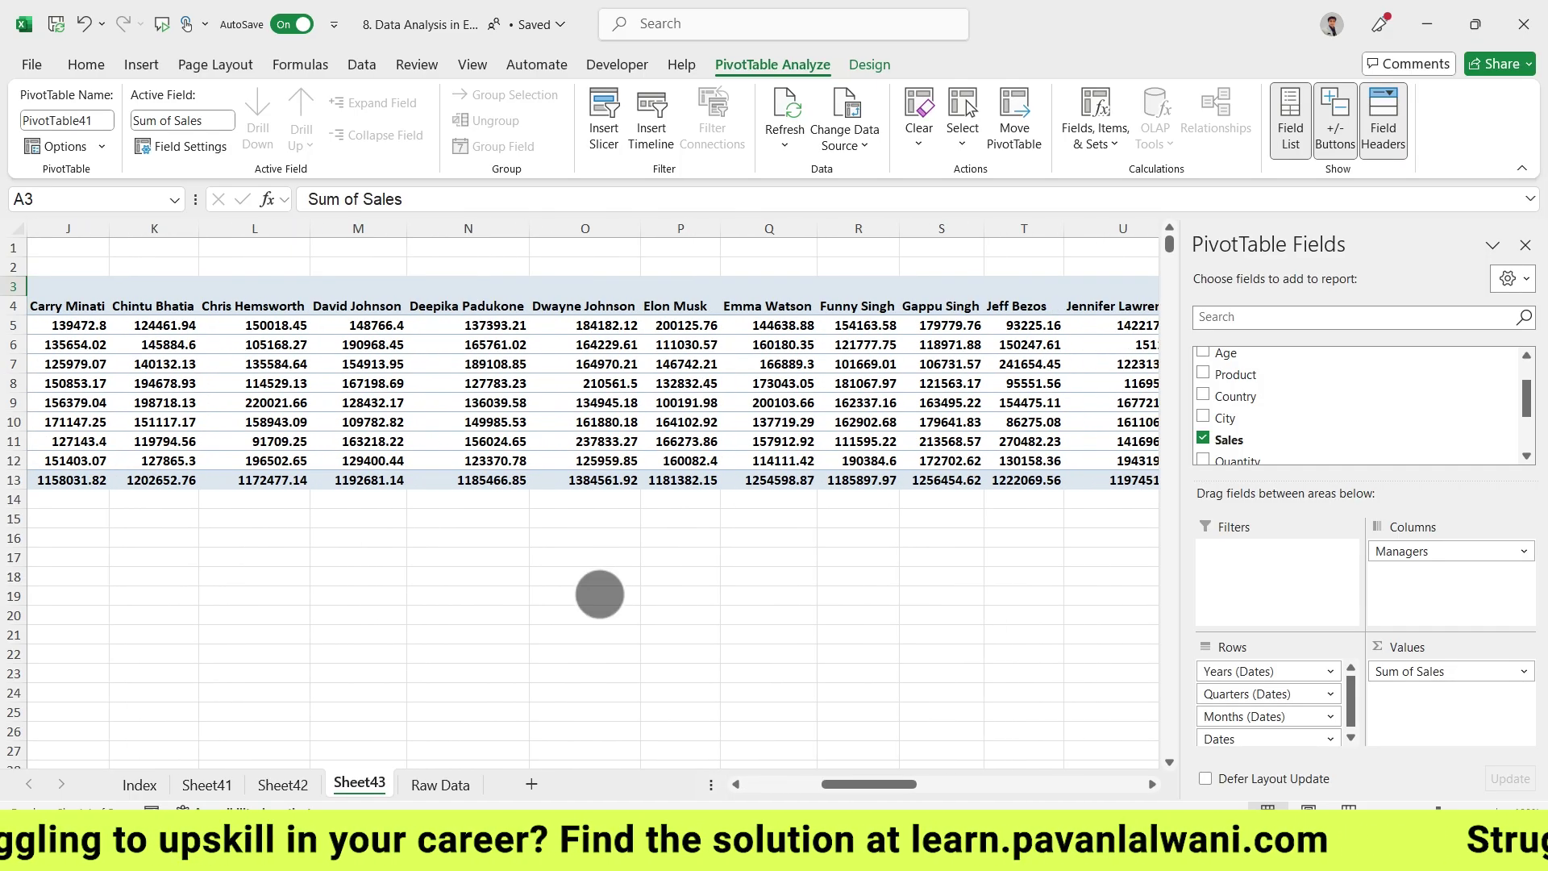
scroll(604, 609, "right", 6)
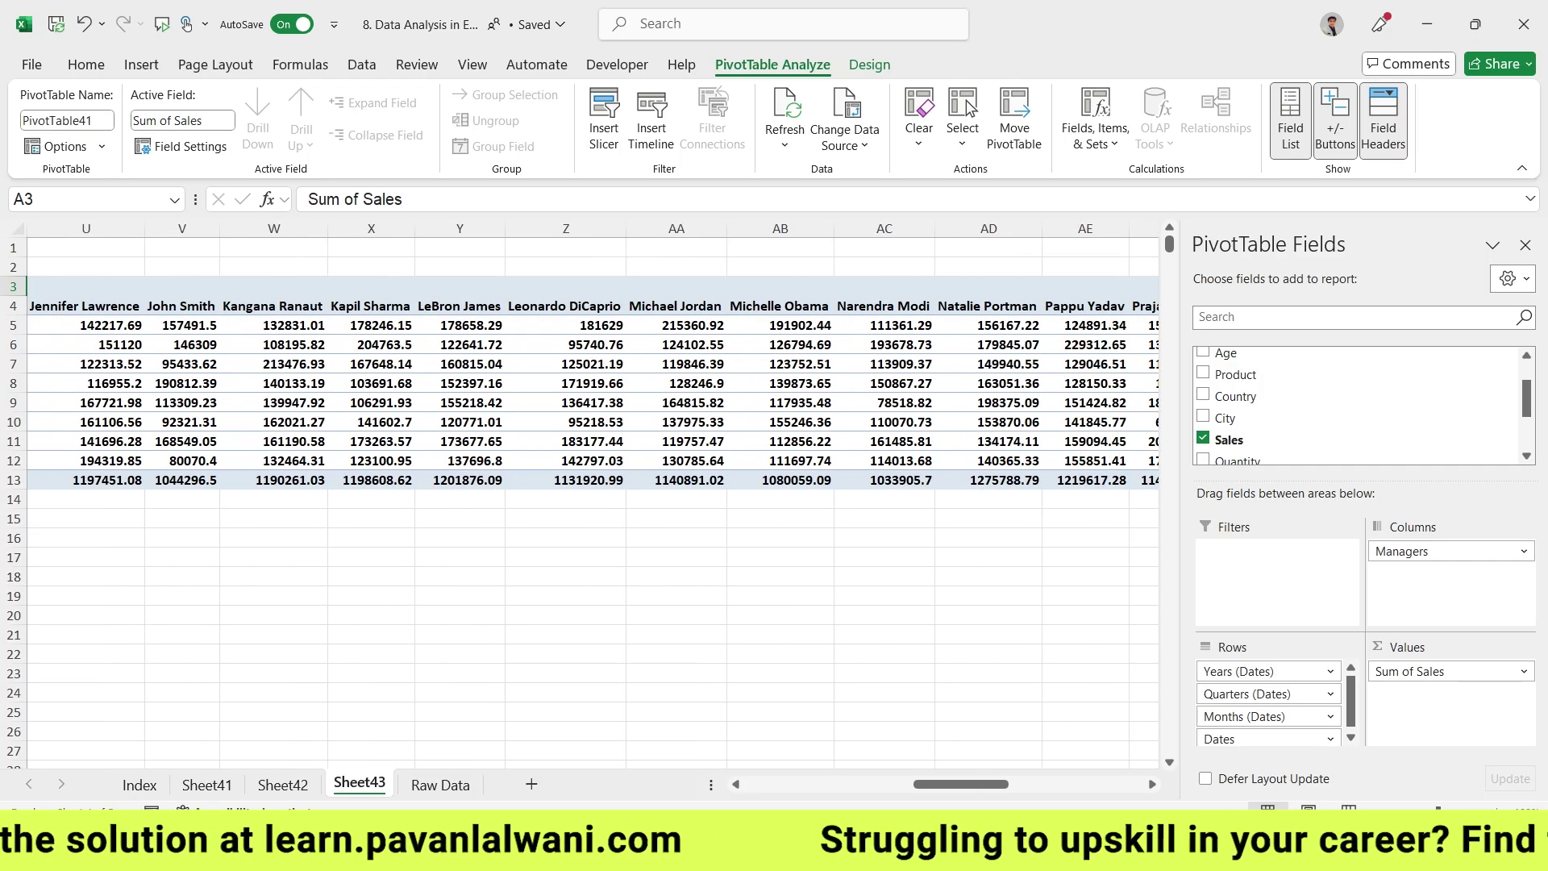
scroll(778, 594, "right", 11)
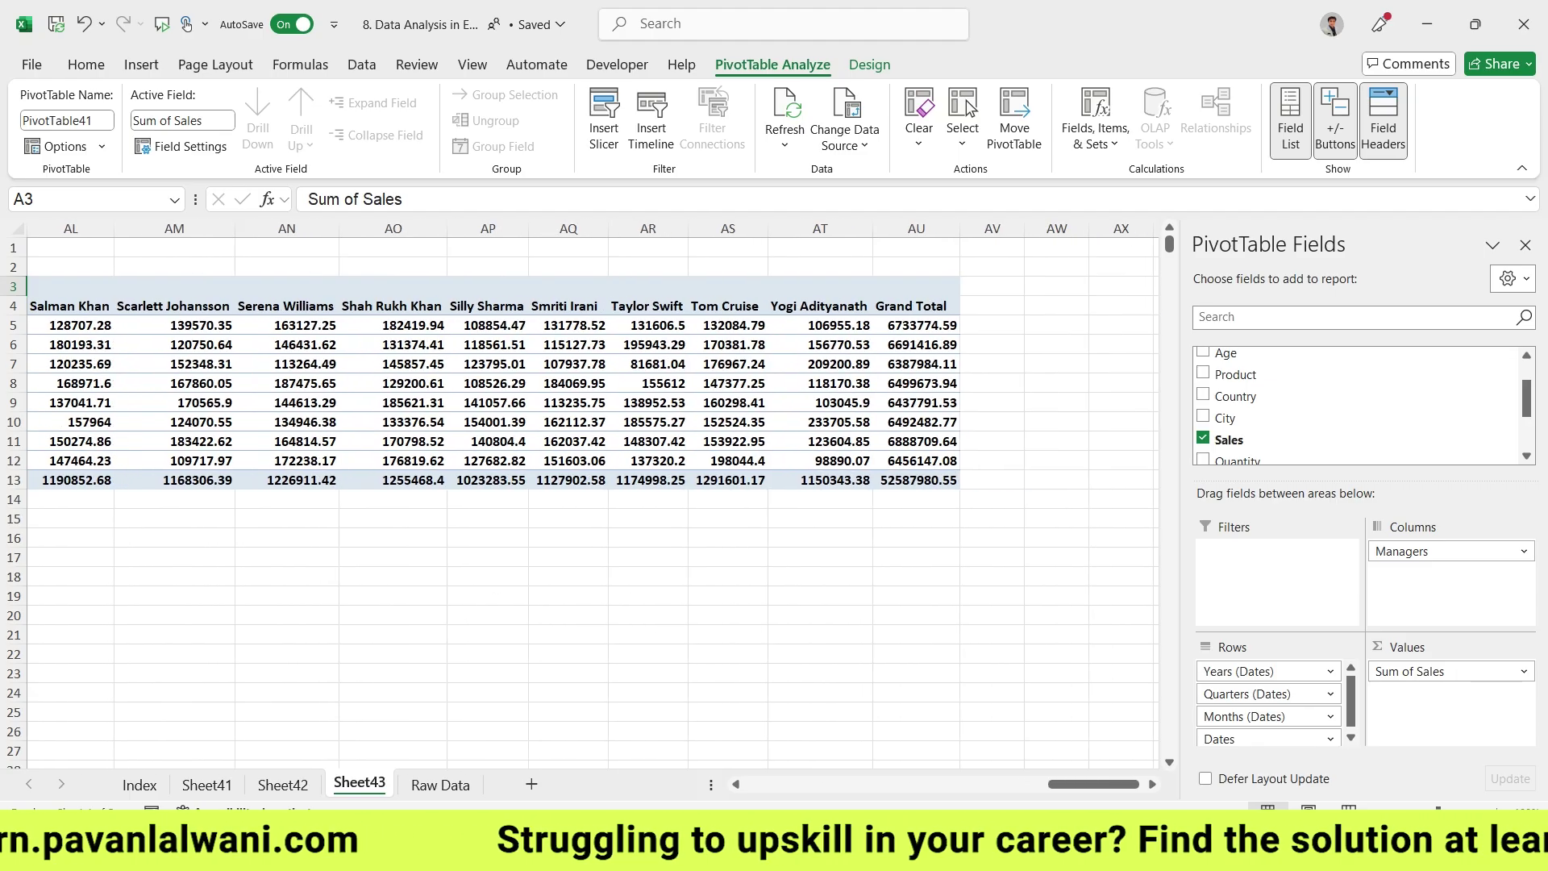
scroll(632, 524, "down", 18)
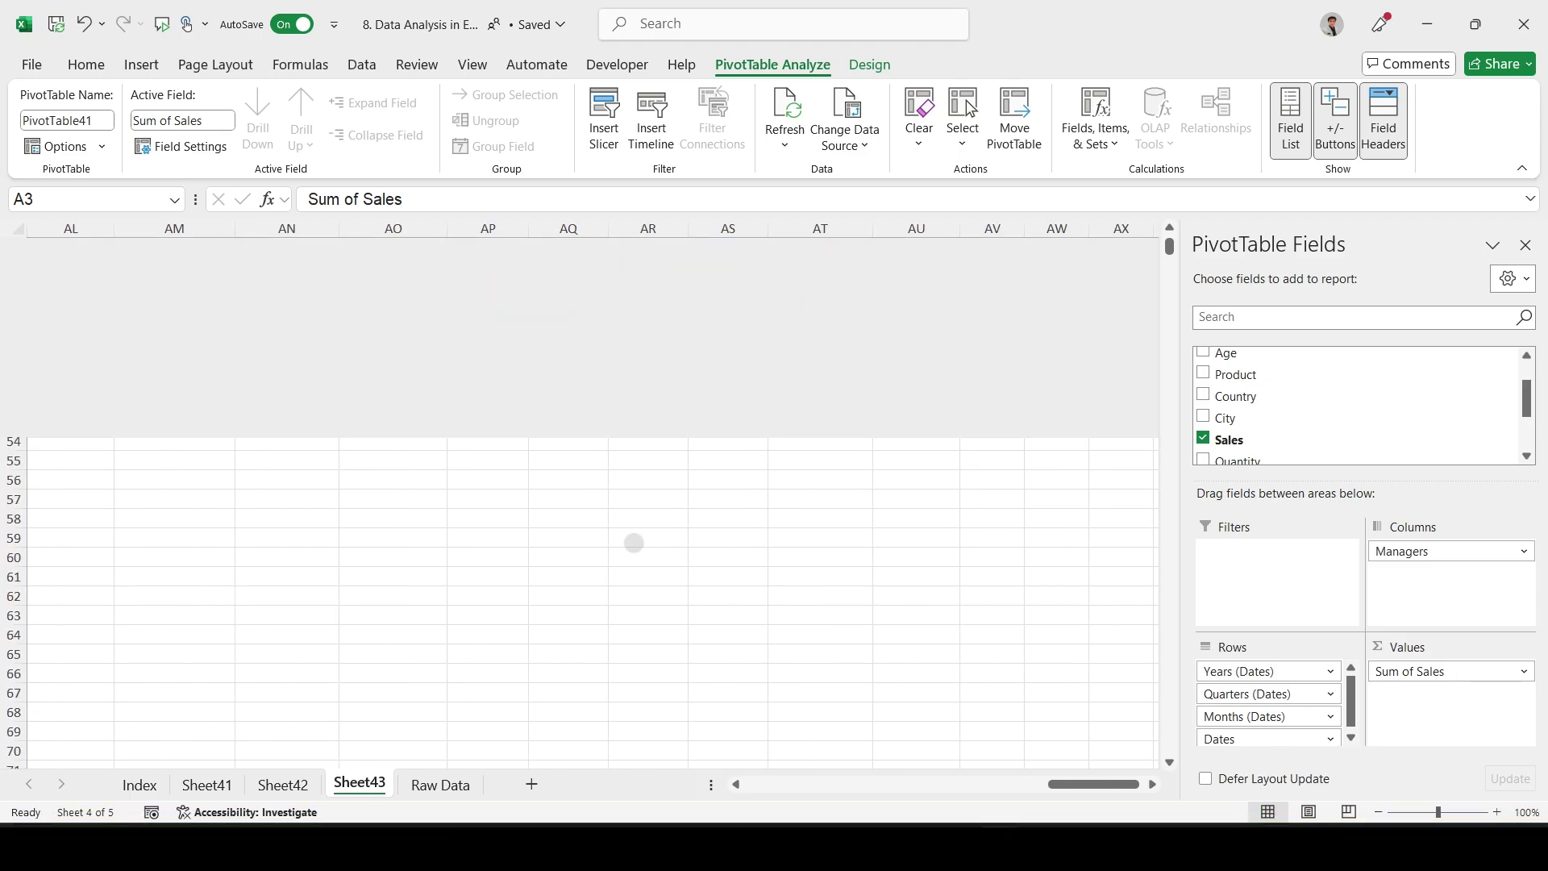
scroll(592, 500, "up", 18)
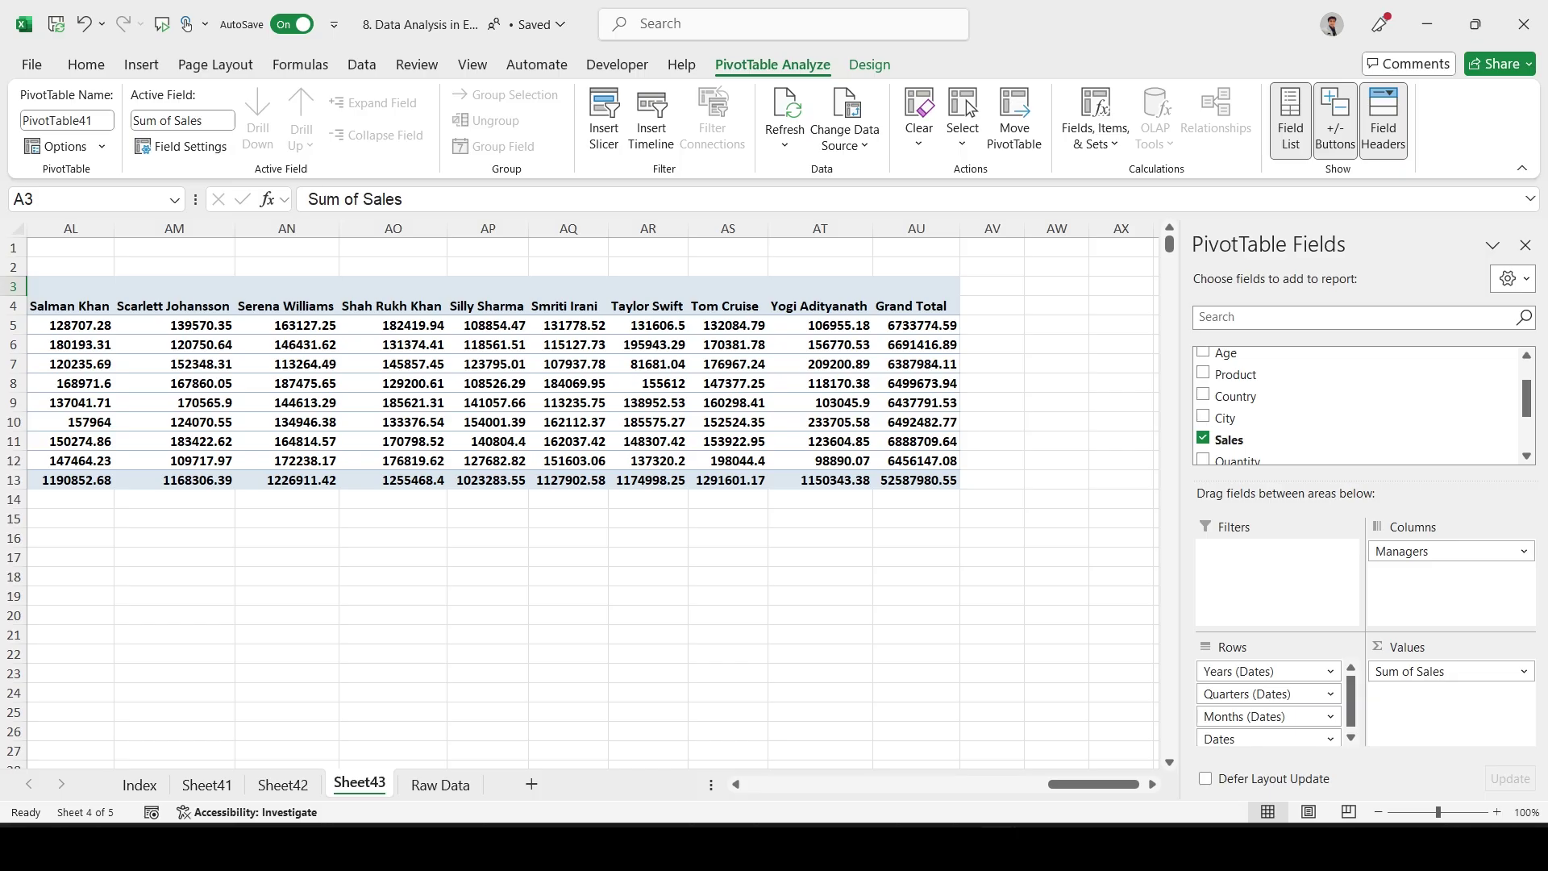
scroll(863, 543, "right", 3)
scroll(863, 542, "left", 3)
Swap the PivotTable layout so that Managers are in rows and Dates are in columns
scroll(1354, 395, "up", 2)
left_click(1203, 356)
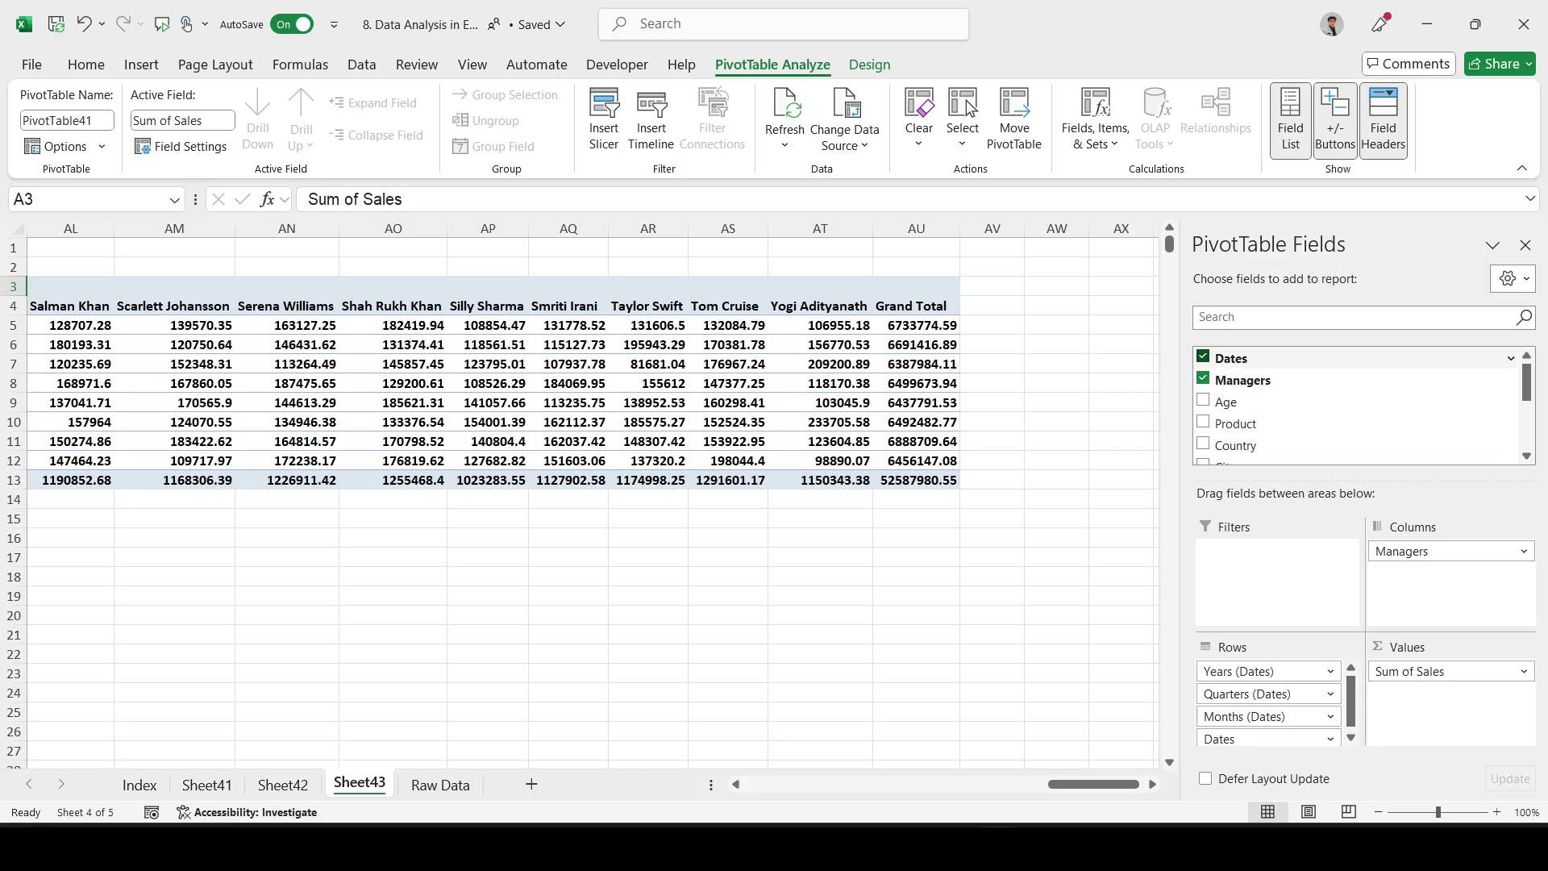
left_click_drag(1259, 671, 999, 589)
left_click_drag(1260, 671, 1000, 589)
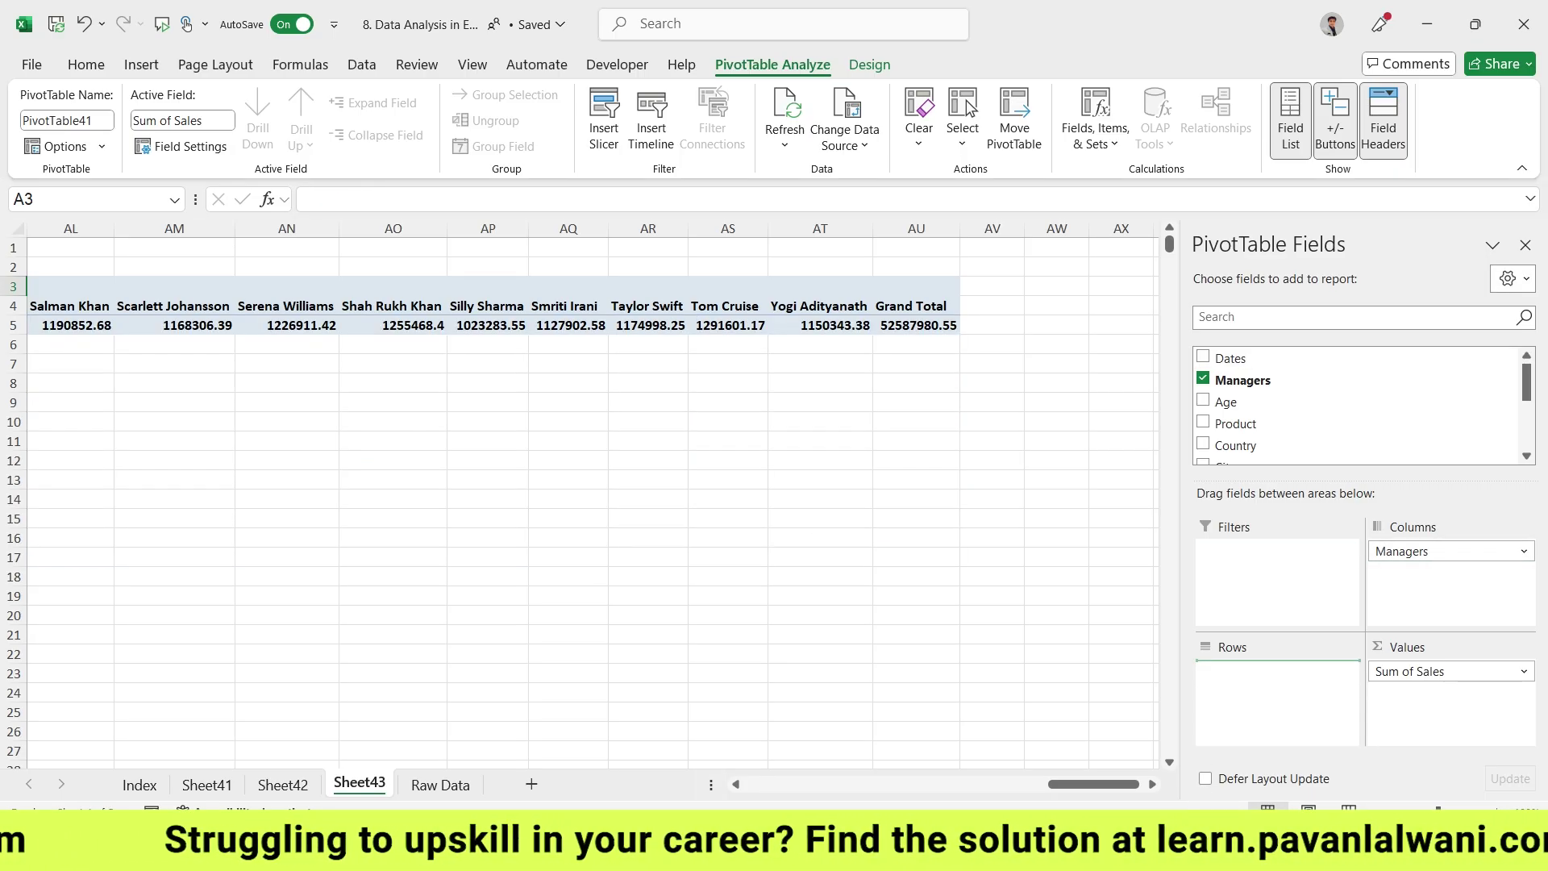
left_click_drag(1451, 550, 1278, 670)
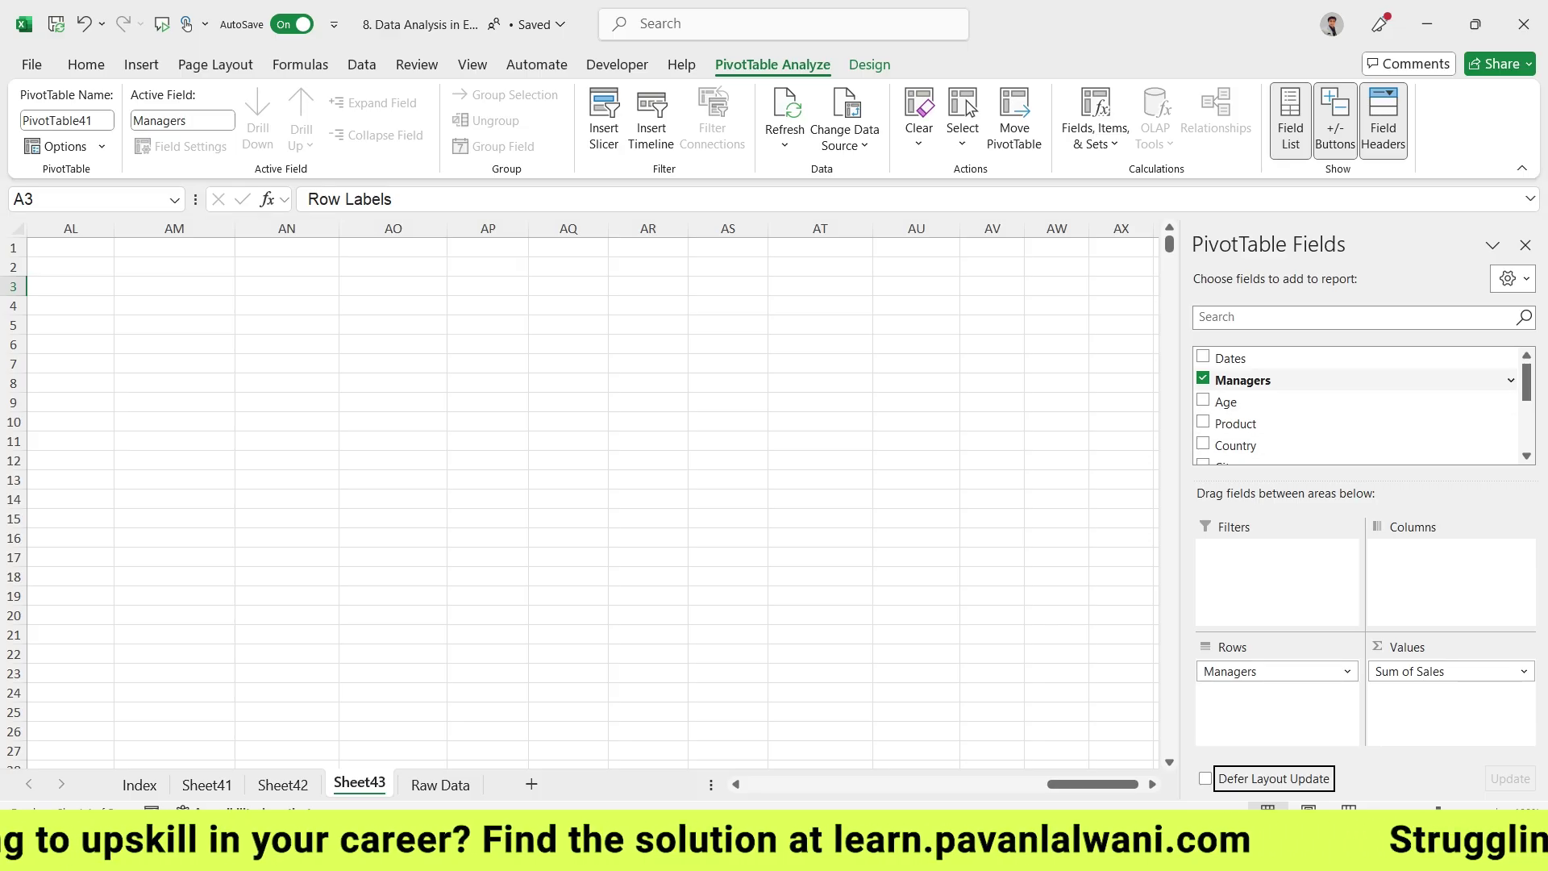
left_click_drag(1230, 358, 1451, 576)
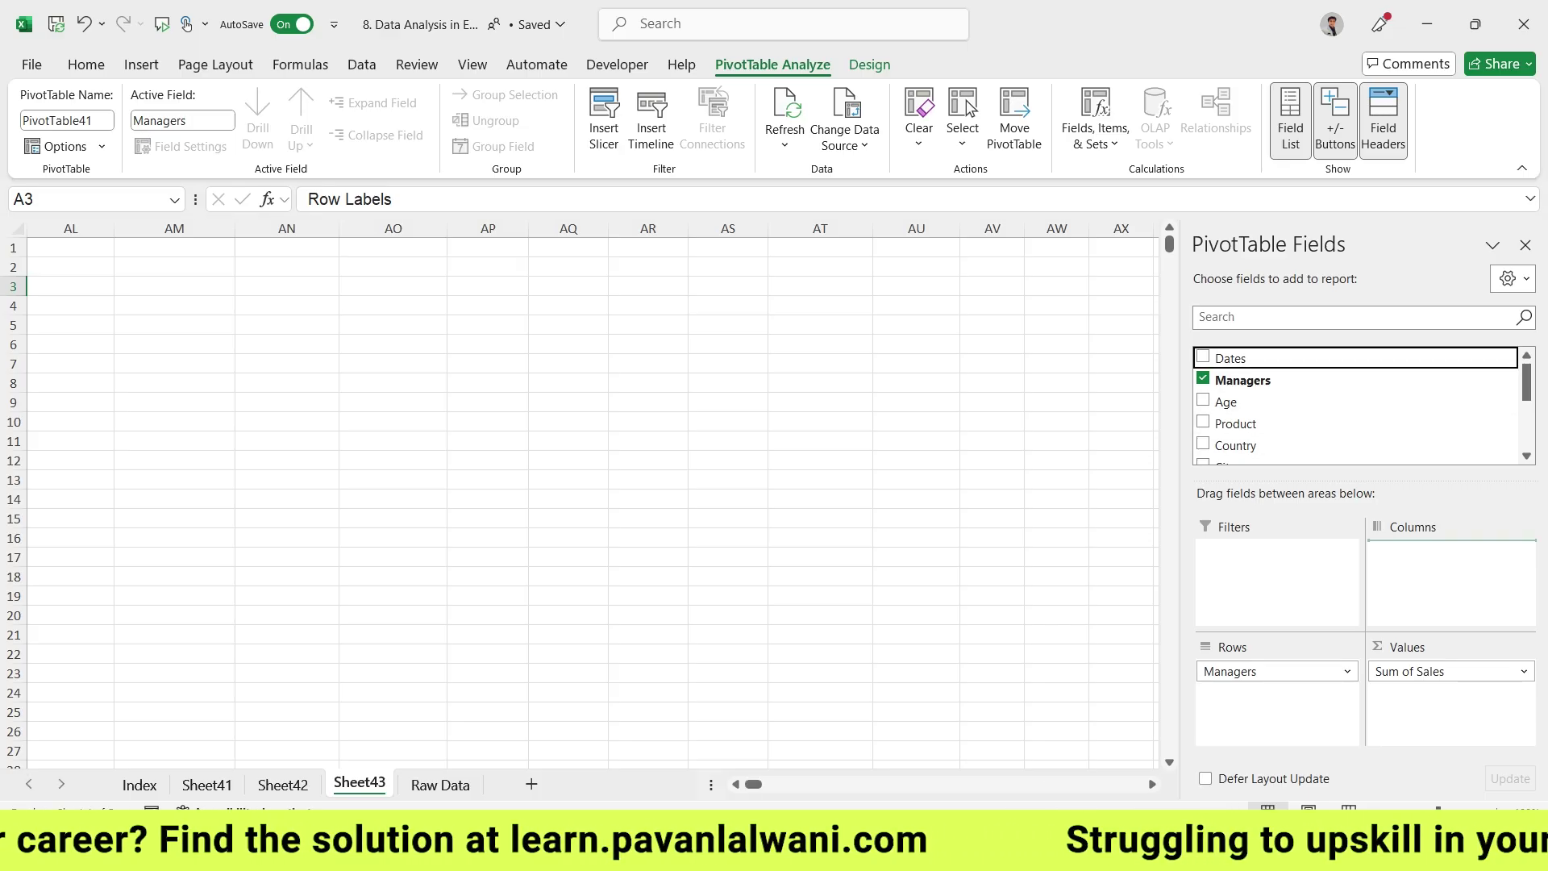
Review the rearranged PivotTable from its first column, checking the manager rows against the yearly sales columns
left_click_drag(753, 784, 734, 783)
left_click(458, 441)
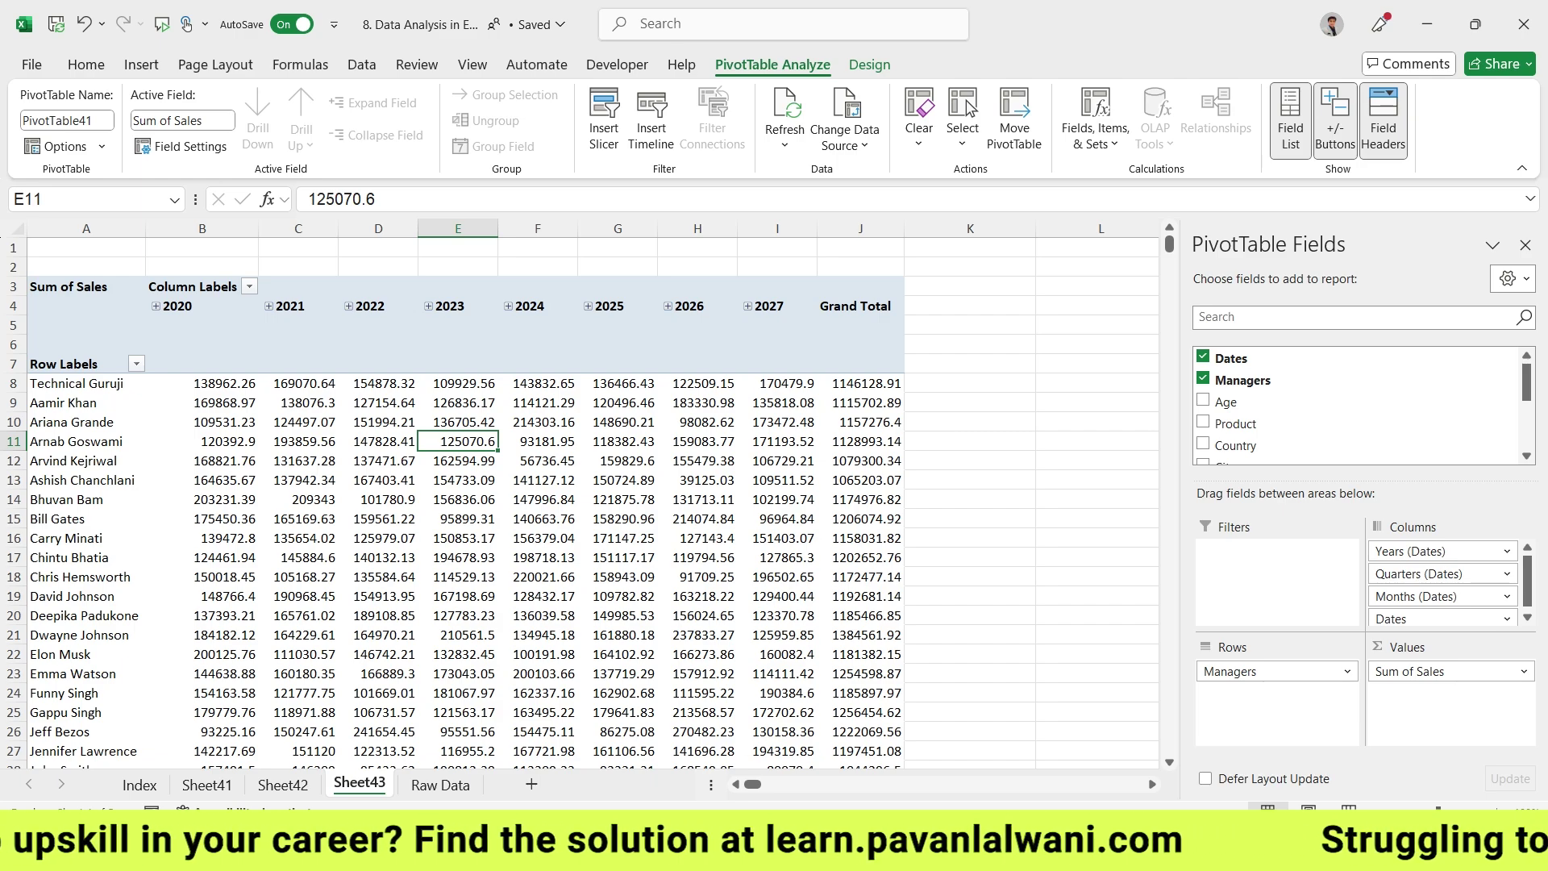
scroll(466, 500, "down", 14)
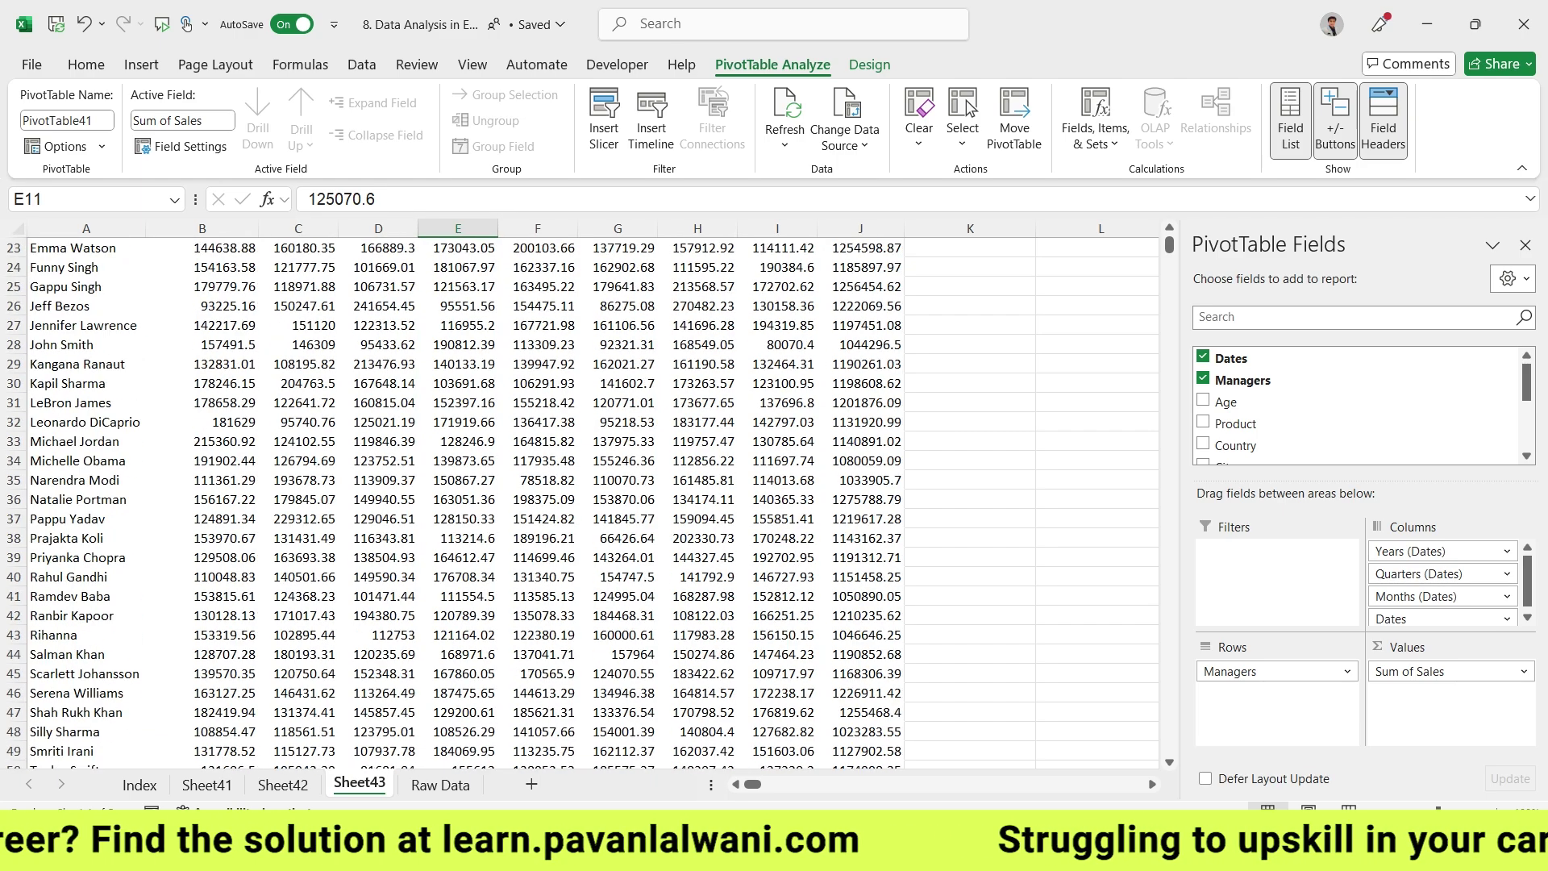
scroll(465, 500, "up", 14)
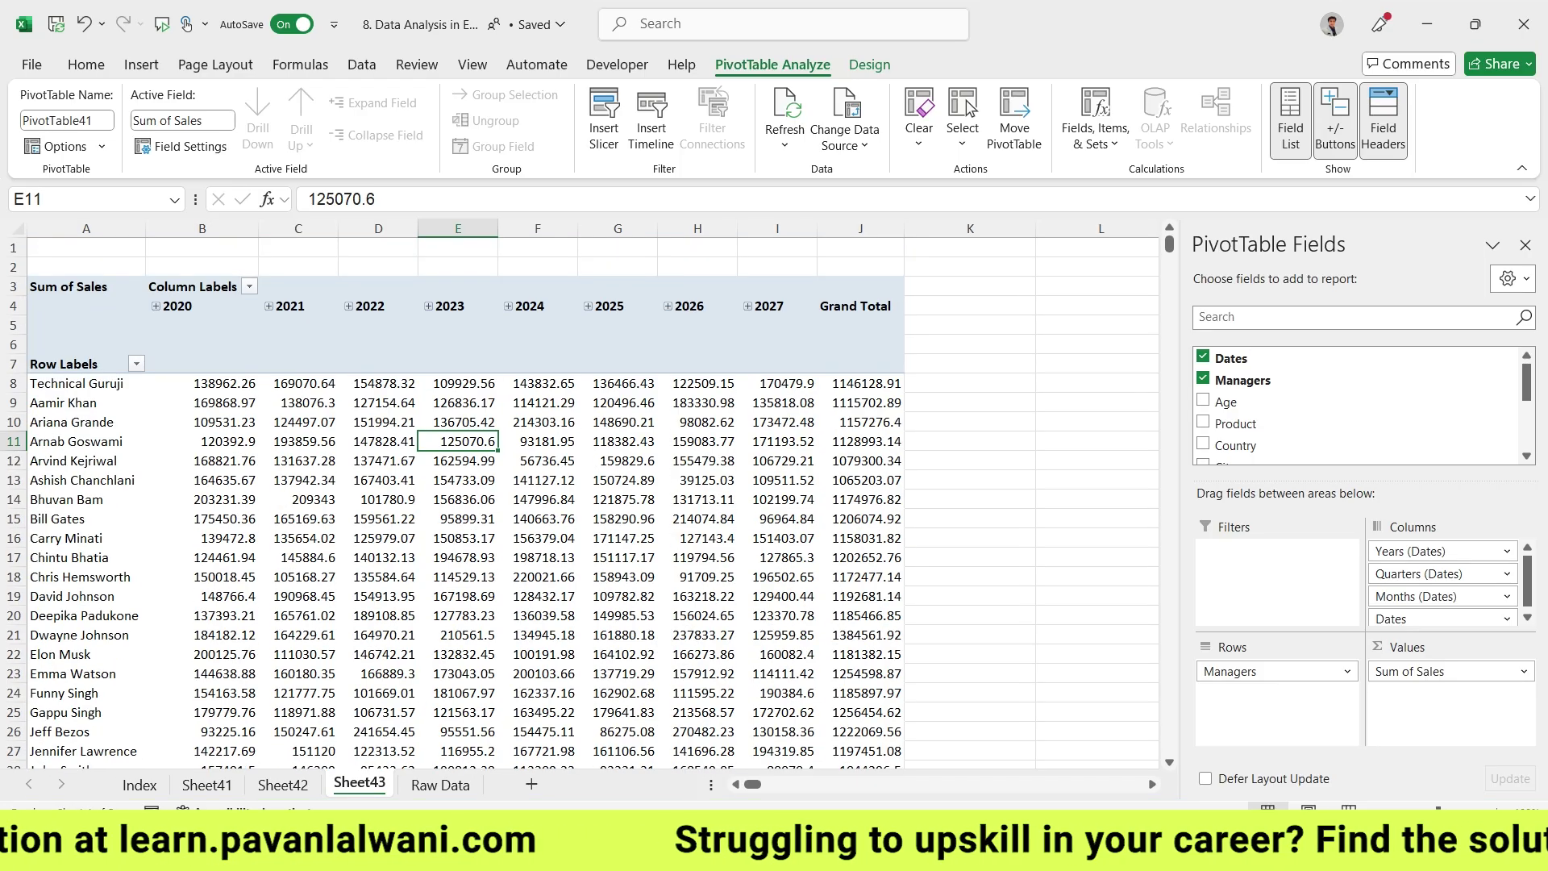
scroll(887, 528, "up", 2)
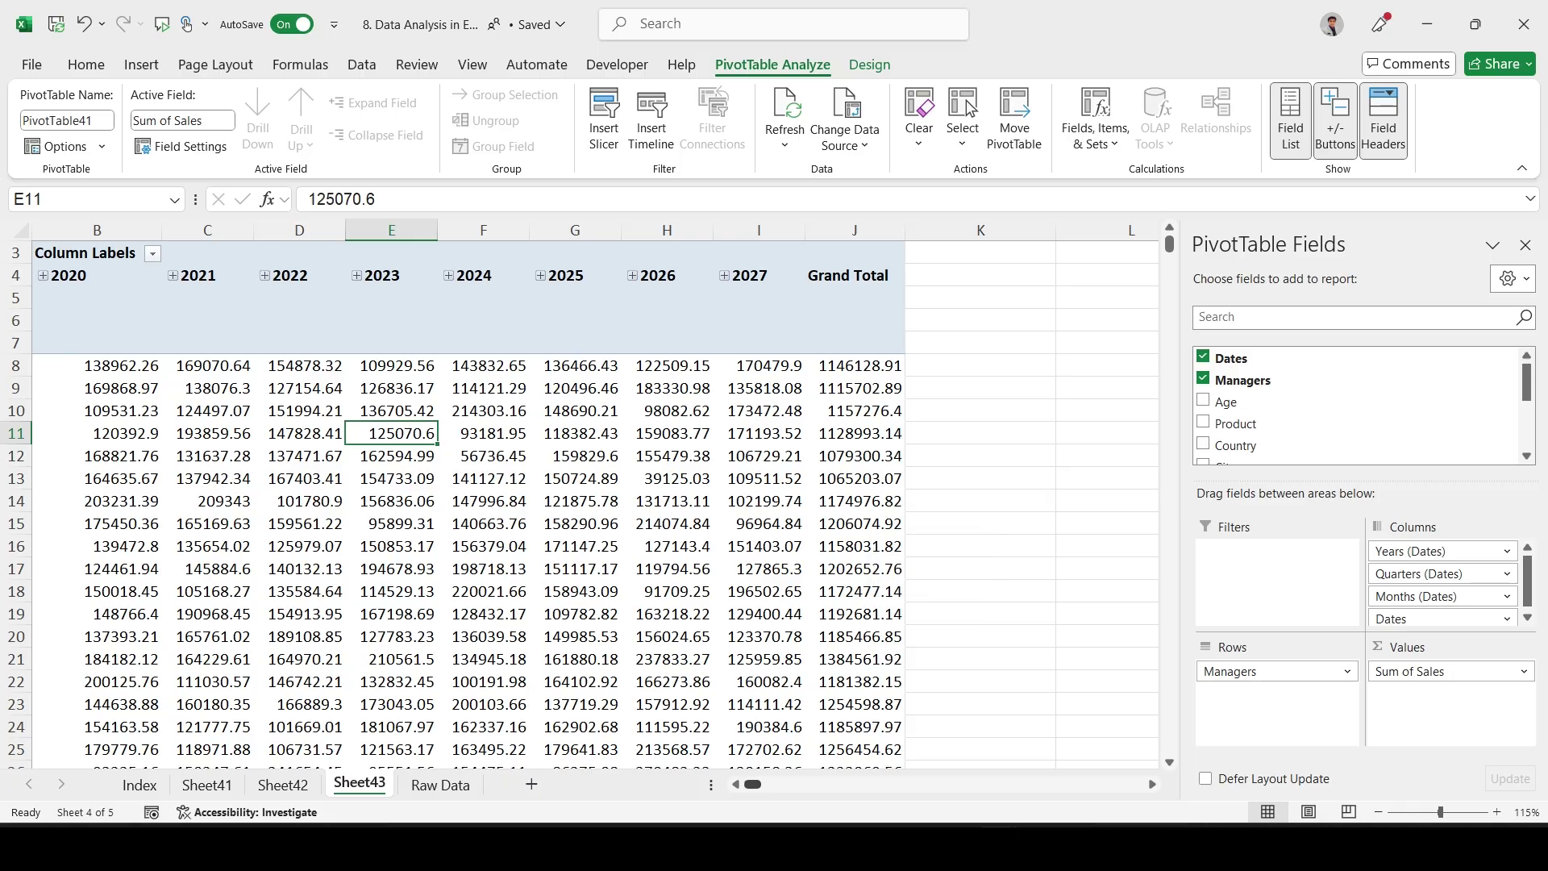
left_click_drag(753, 783, 740, 784)
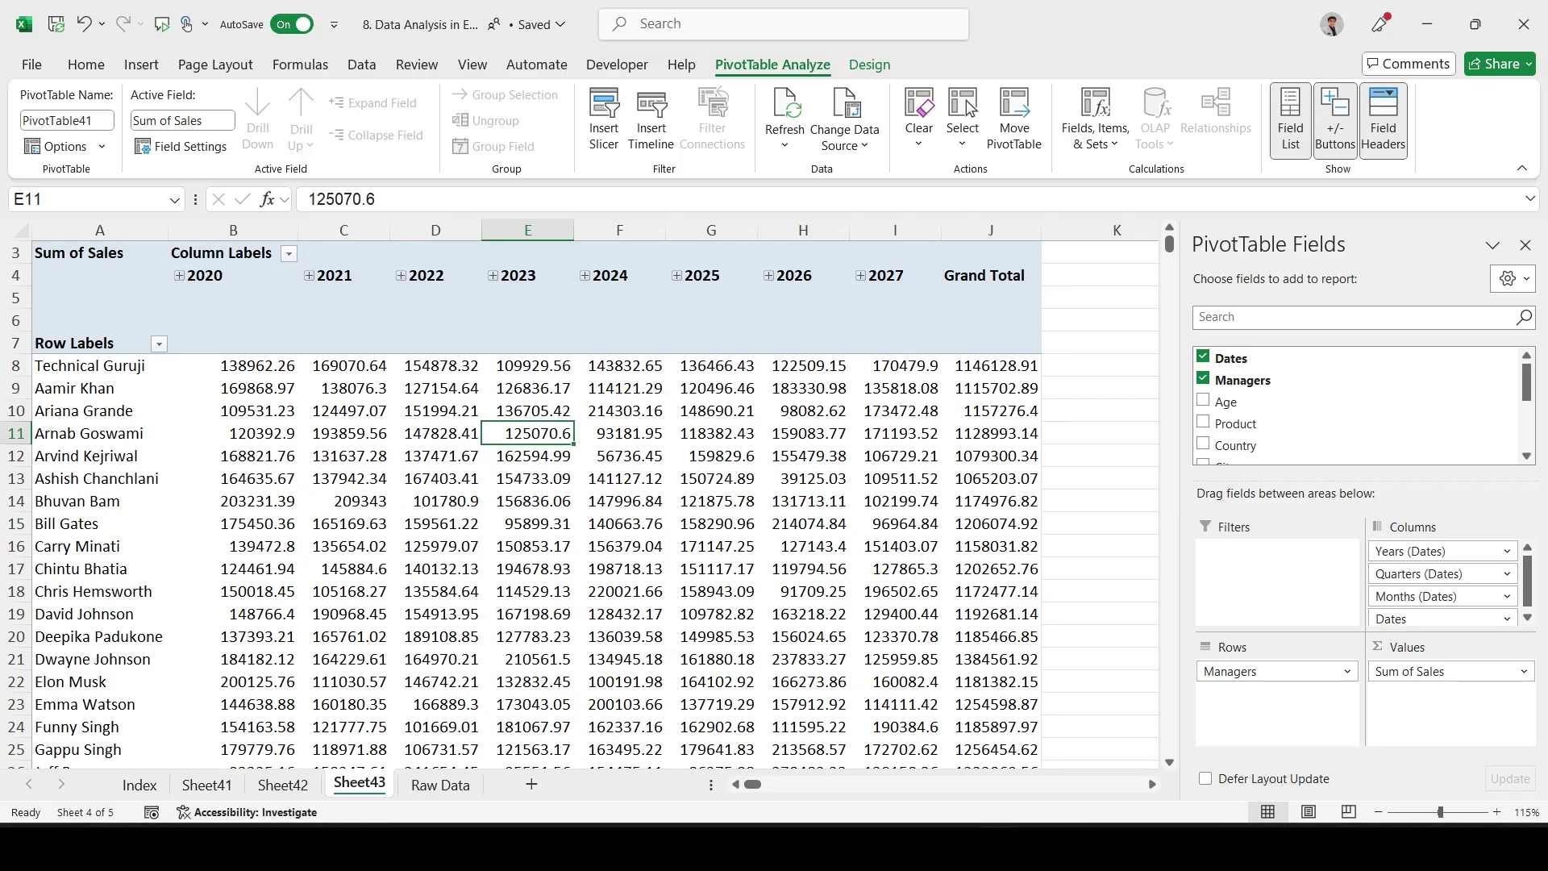
mouse_move(690, 568)
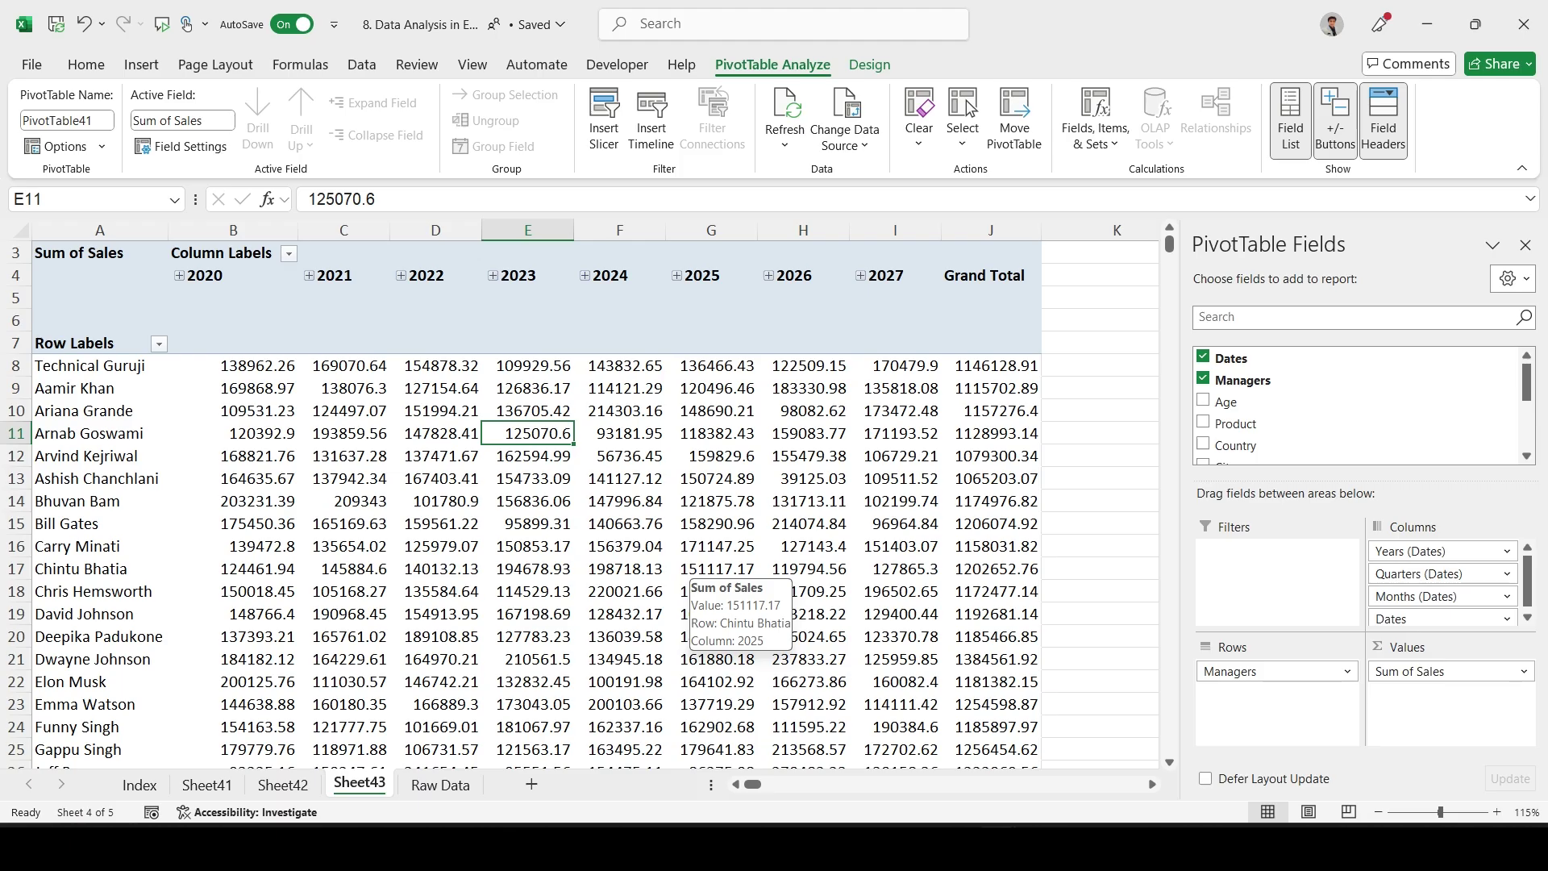
scroll(689, 569, "up", 1, "ctrl")
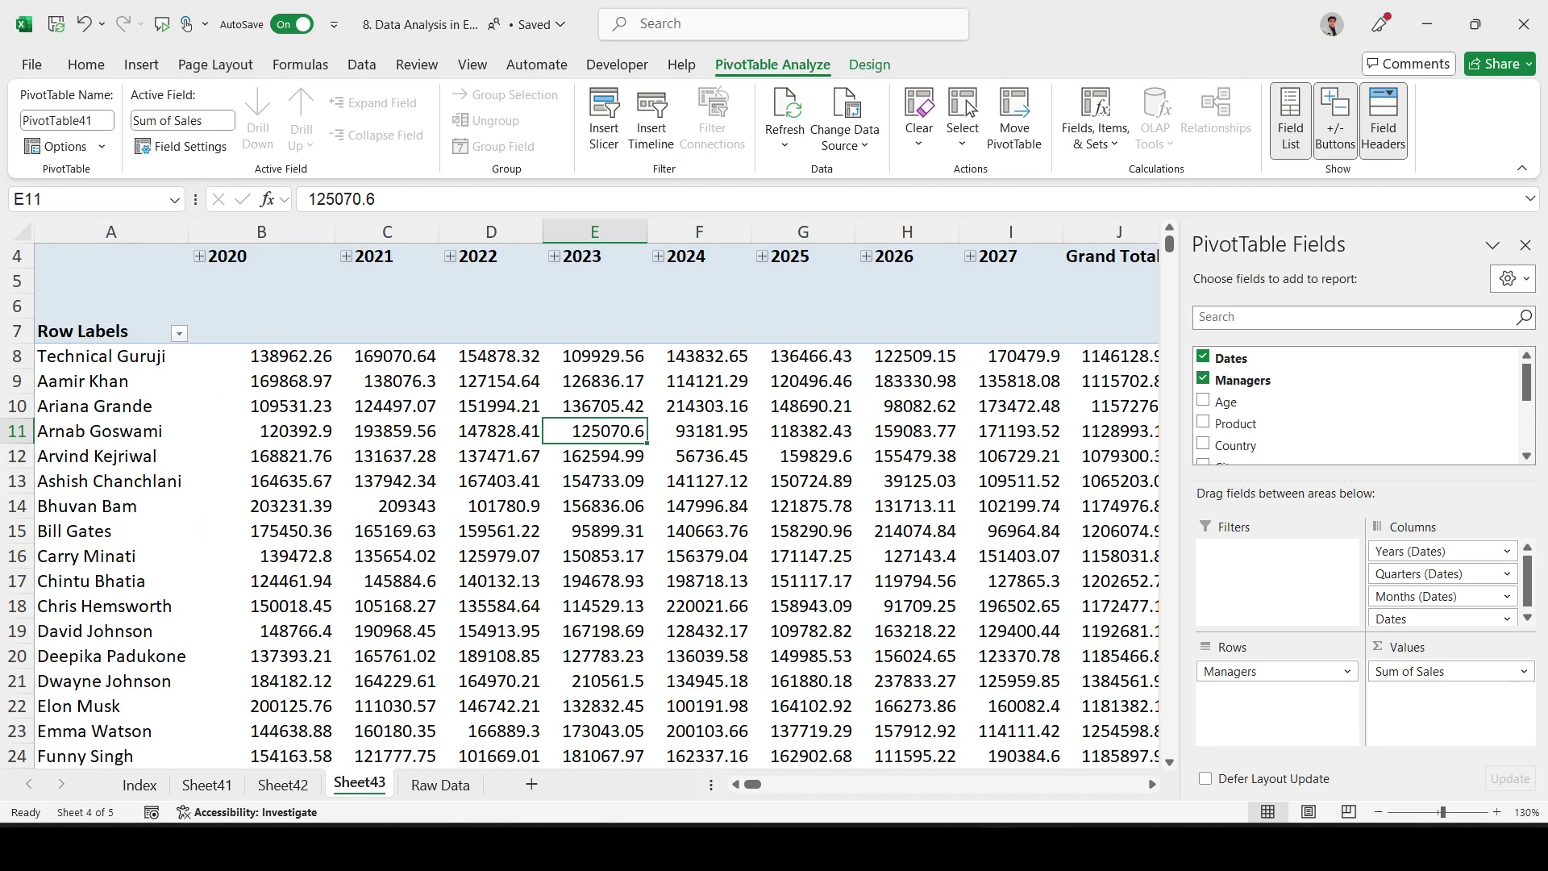
Change the PivotTable's report layout to Tabular Form
left_click(869, 65)
left_click(157, 129)
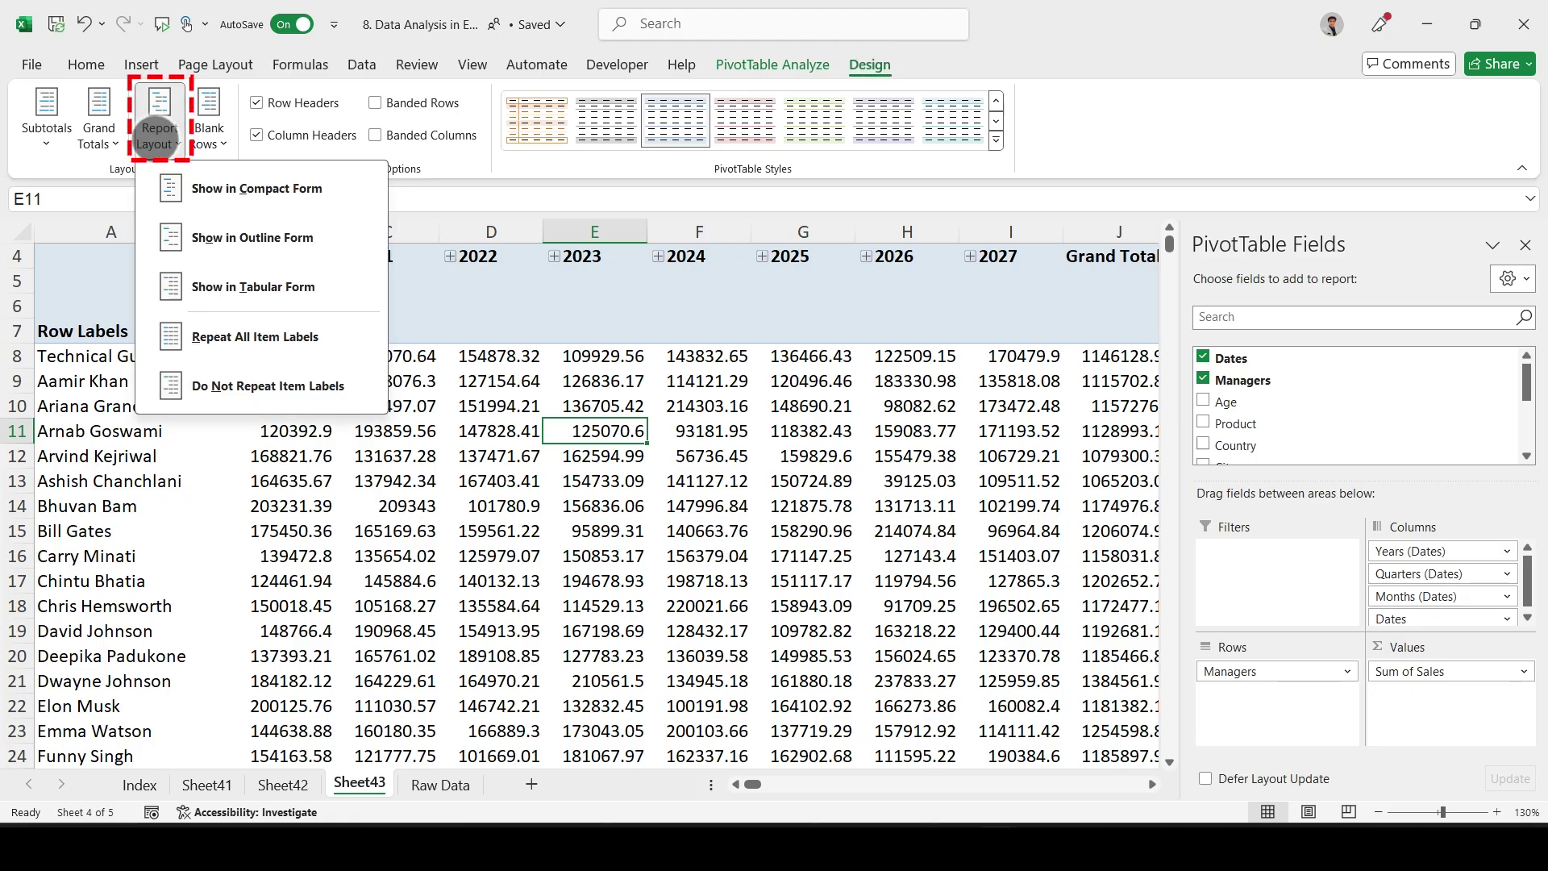
left_click(266, 286)
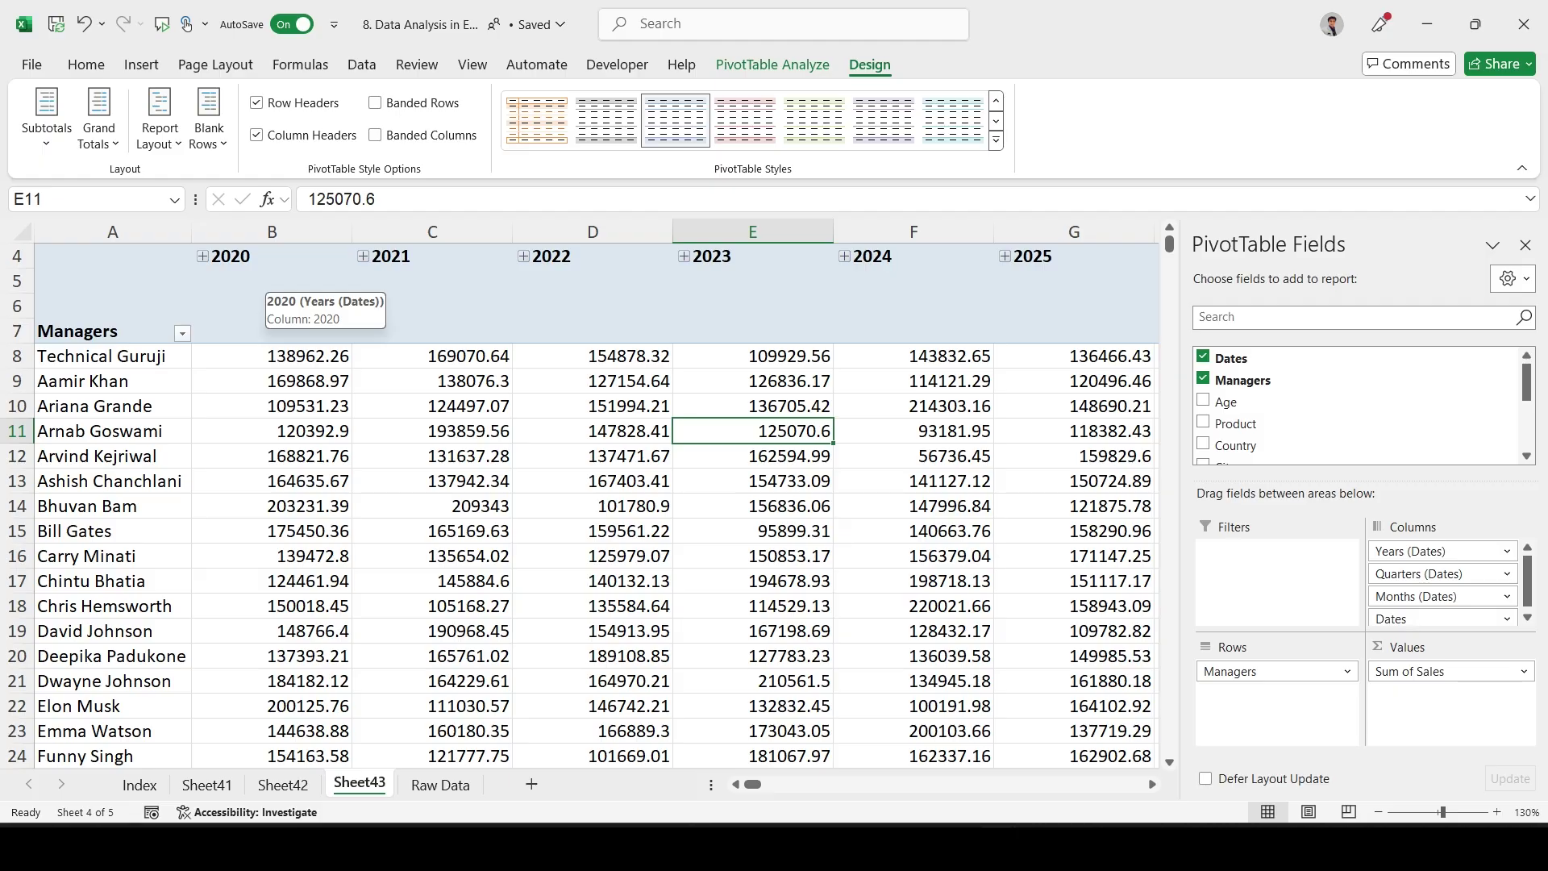
Filter the Years (Dates) field to show only 2022
scroll(266, 286, "up", 1)
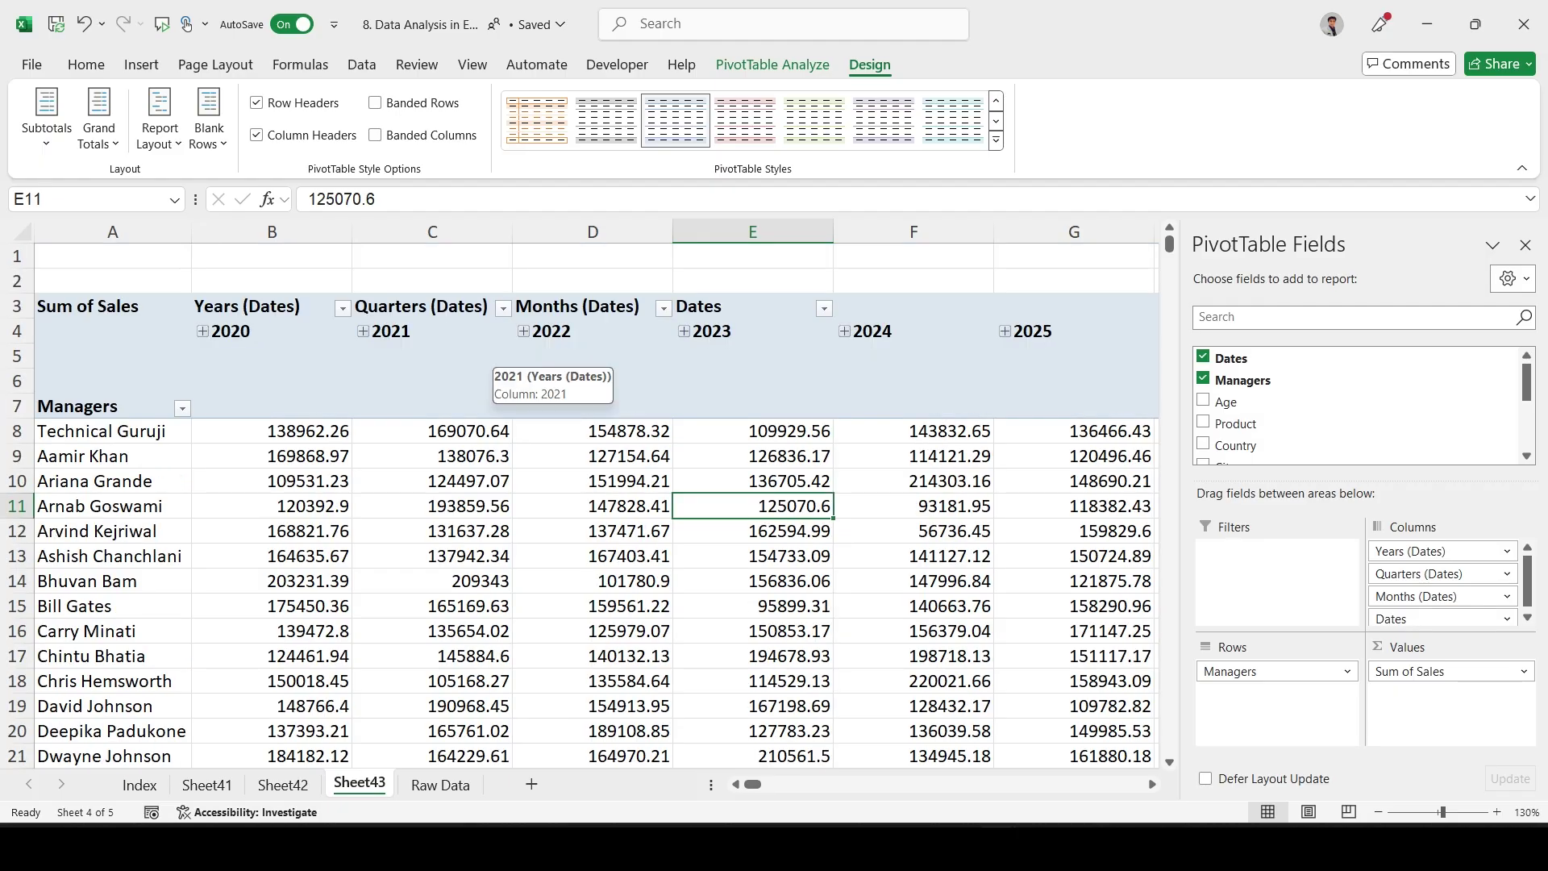
left_click(342, 308)
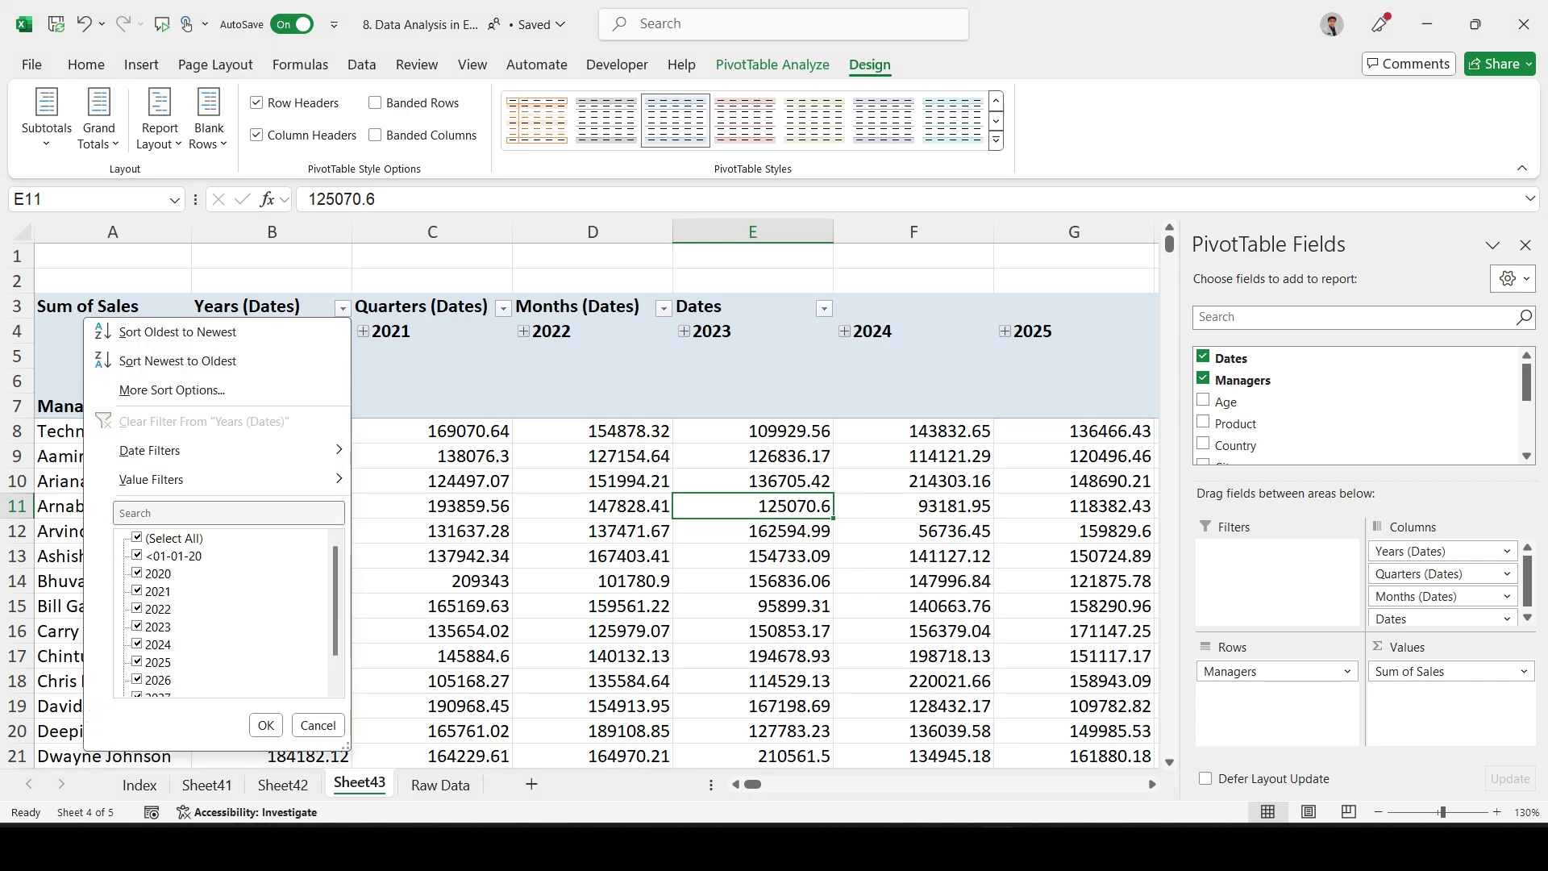
left_click(137, 537)
left_click(137, 608)
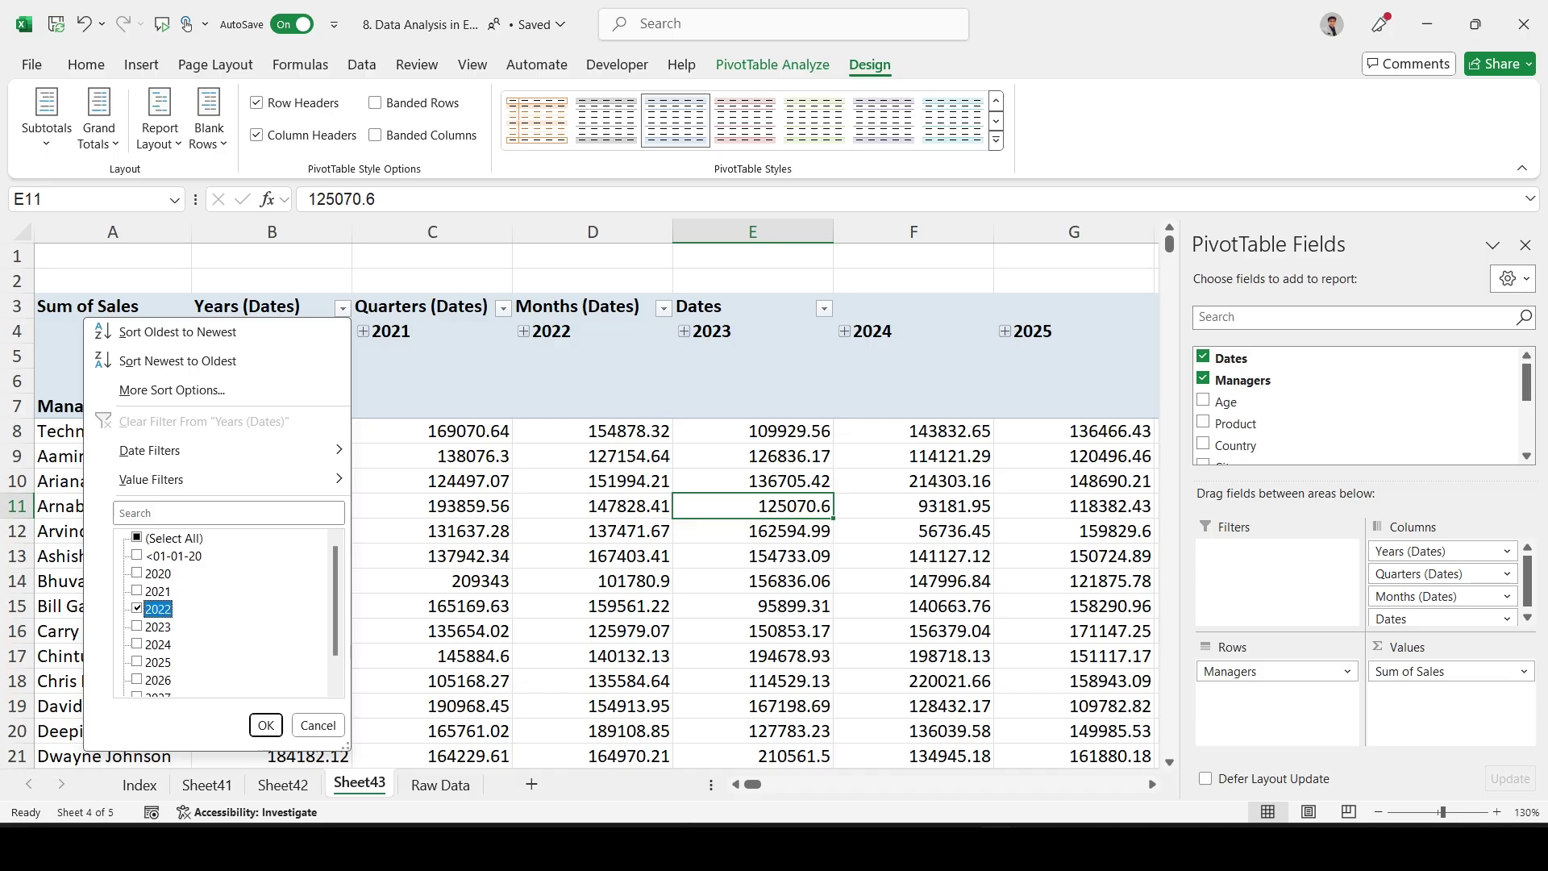
left_click(265, 725)
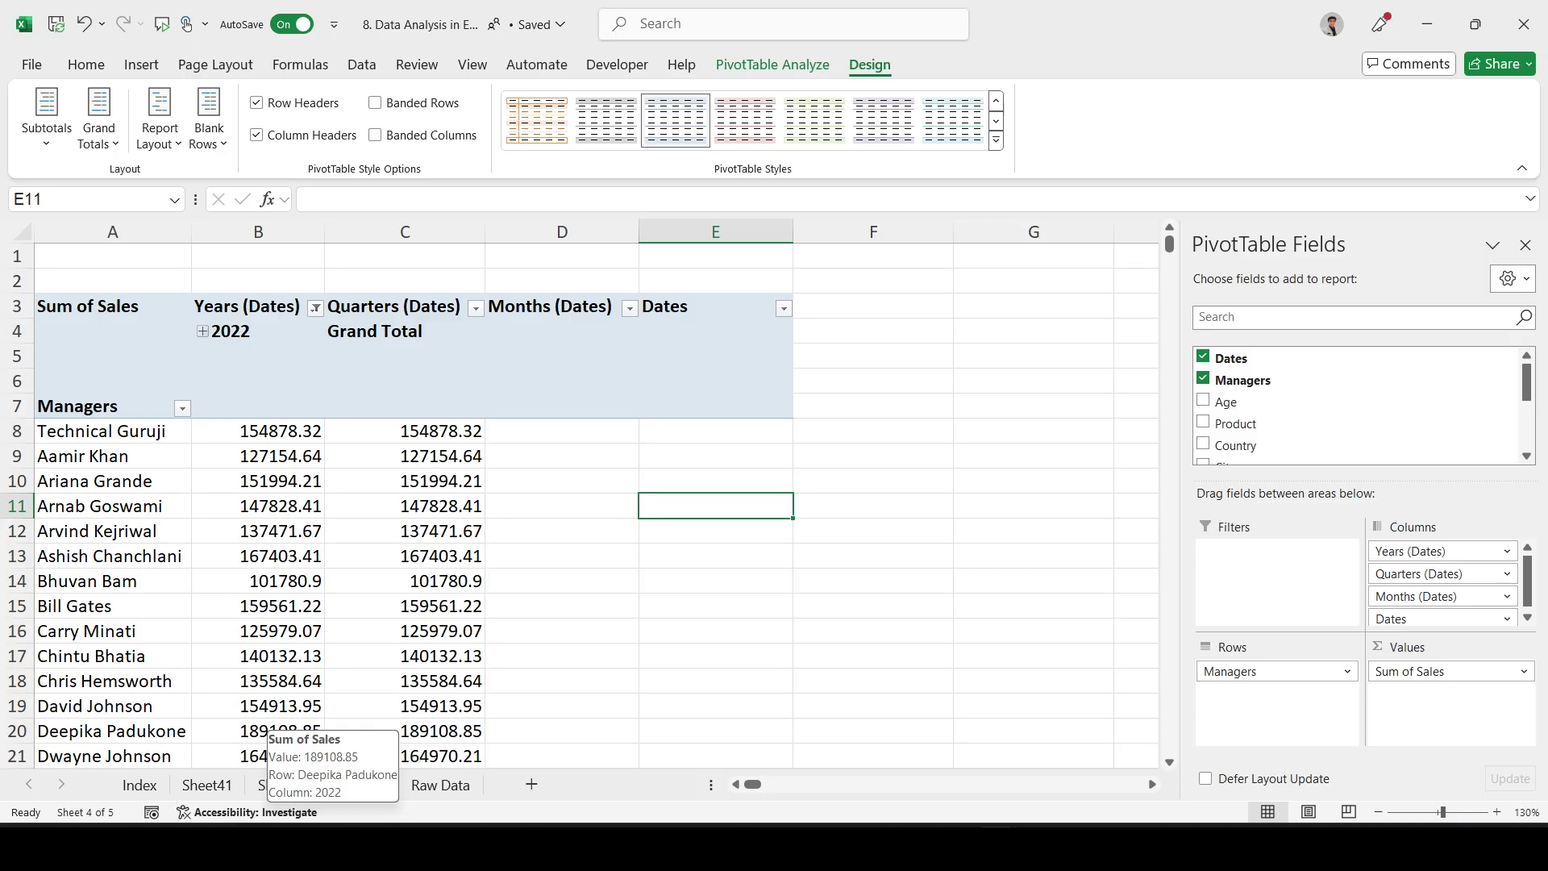
Insert a timeline for the Dates field and move it up over the PivotTable's header rows
left_click(778, 66)
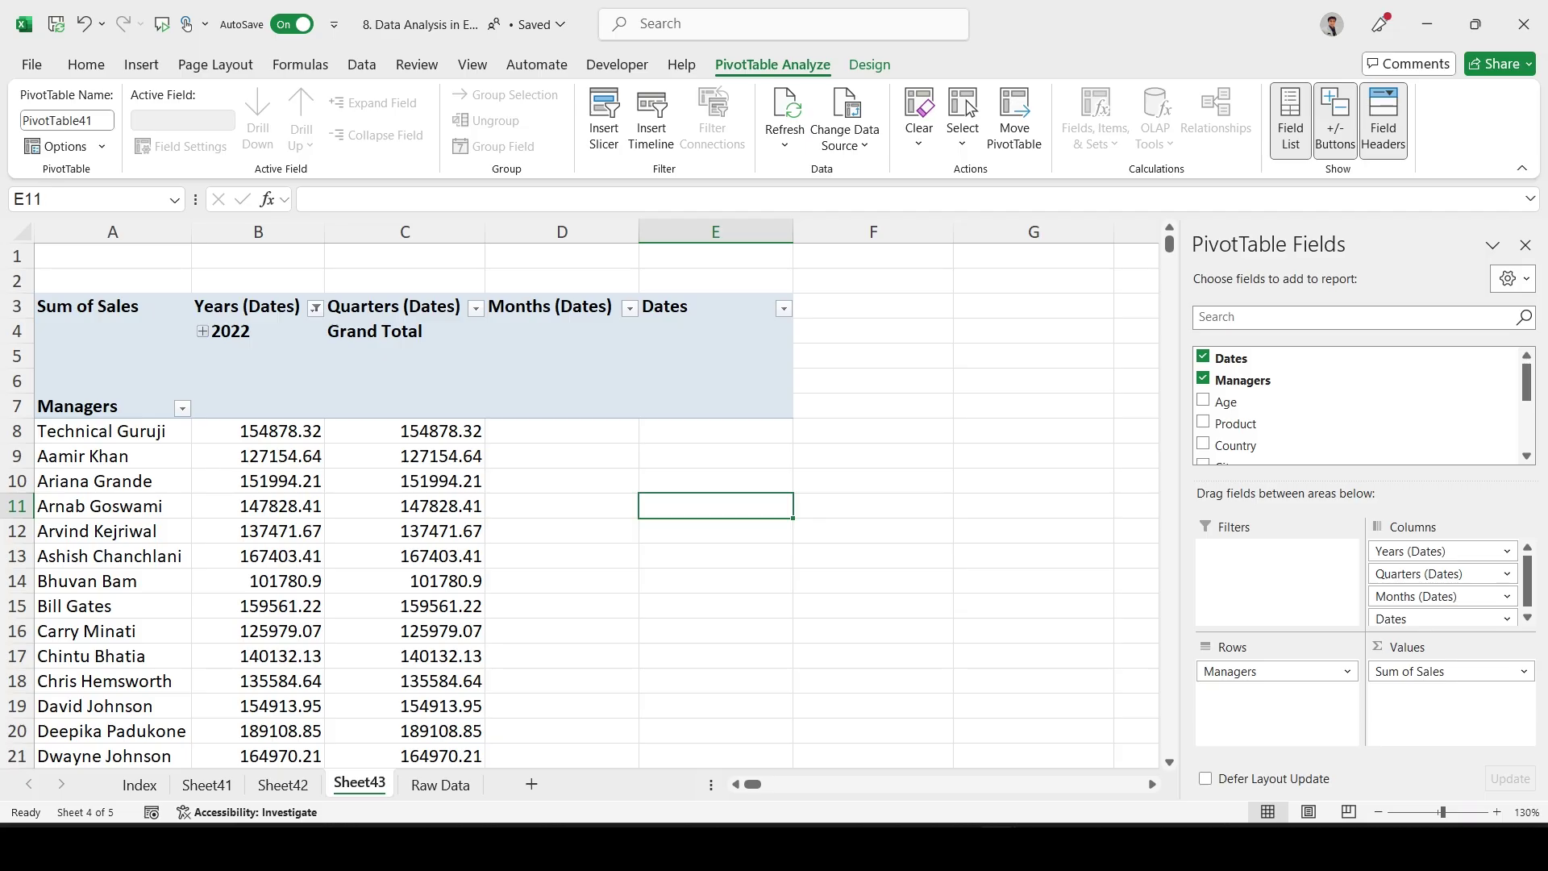
left_click(652, 121)
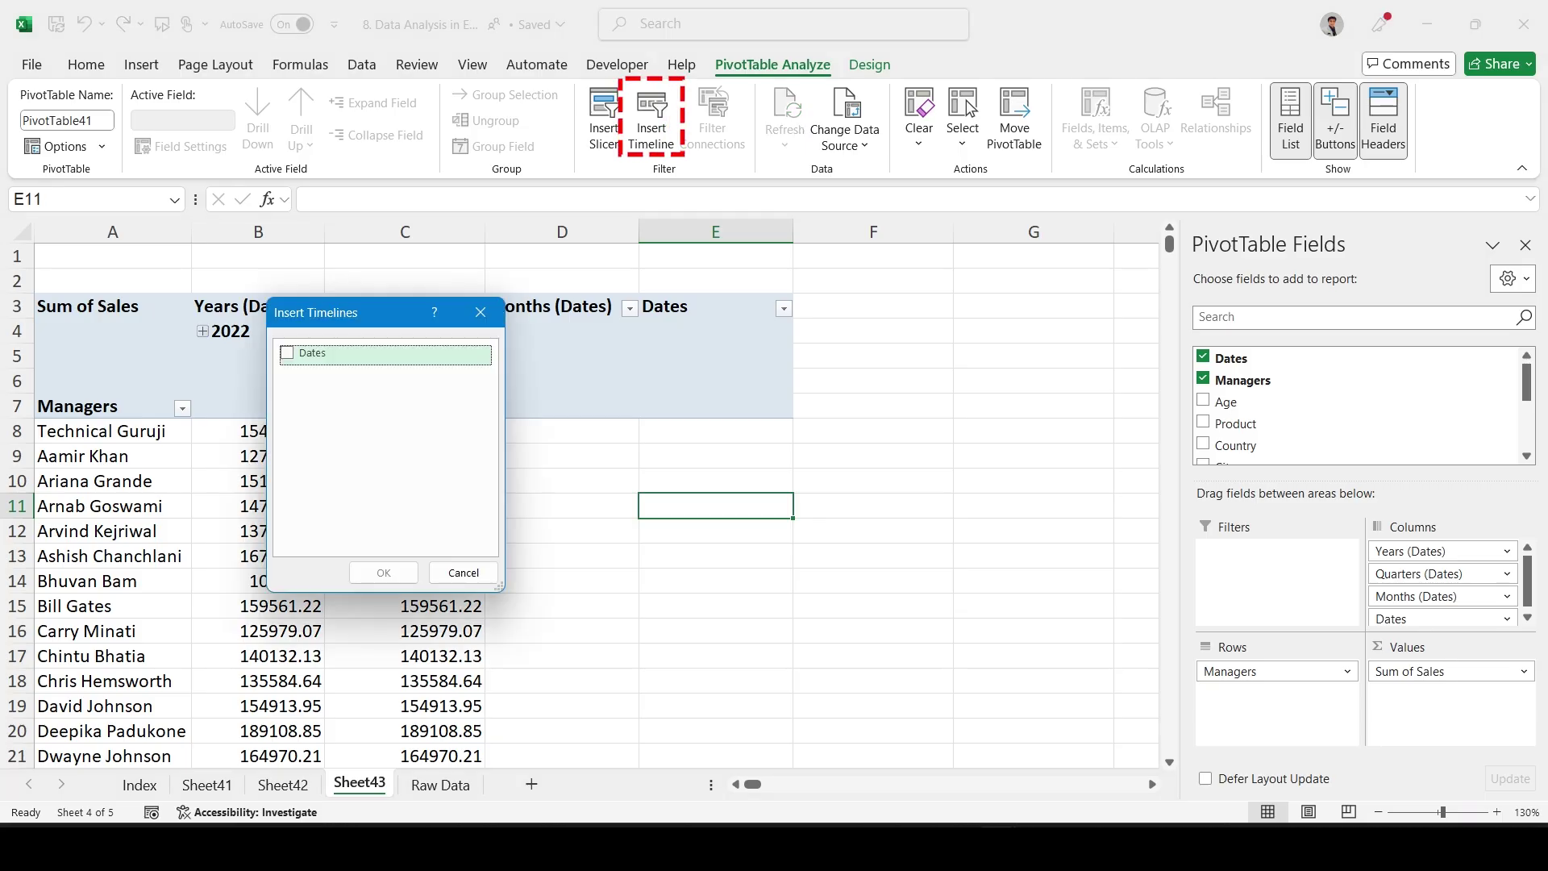
key("space")
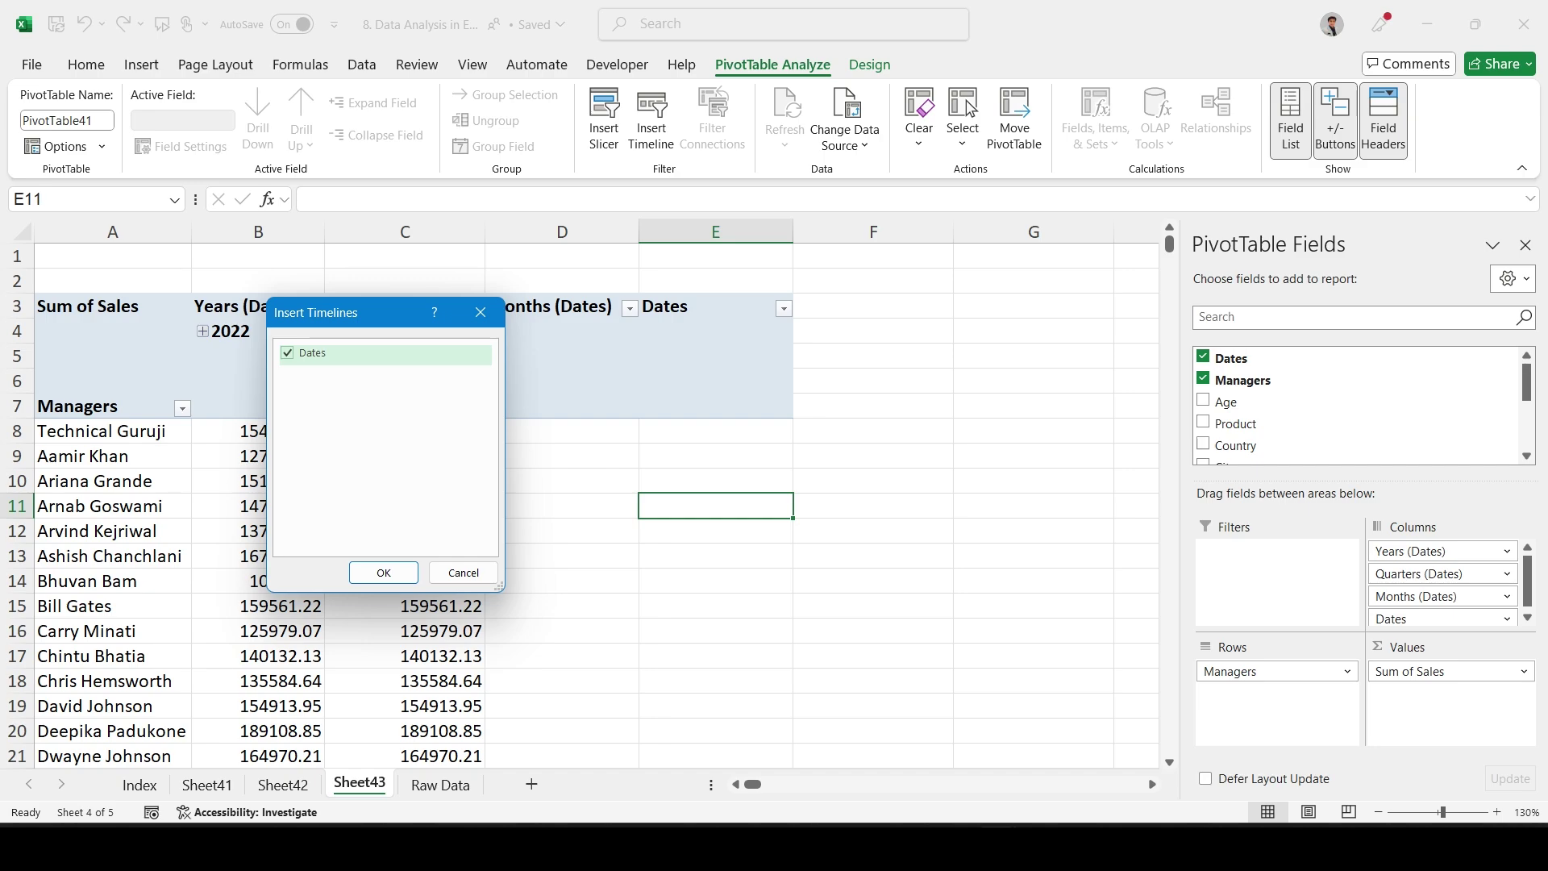
key("Return")
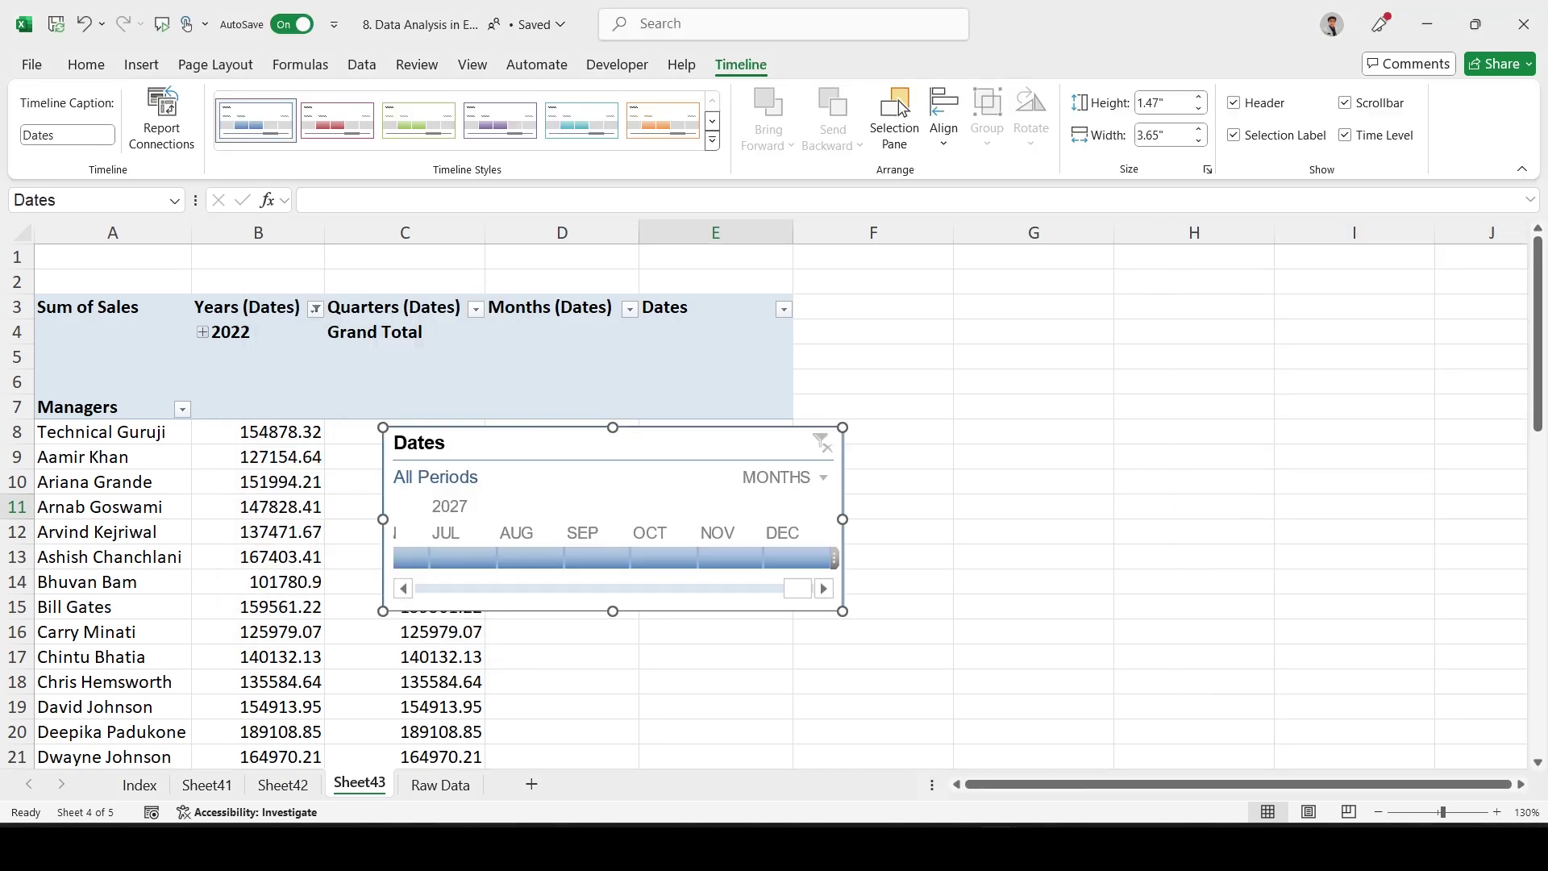
left_click_drag(801, 594, 675, 442)
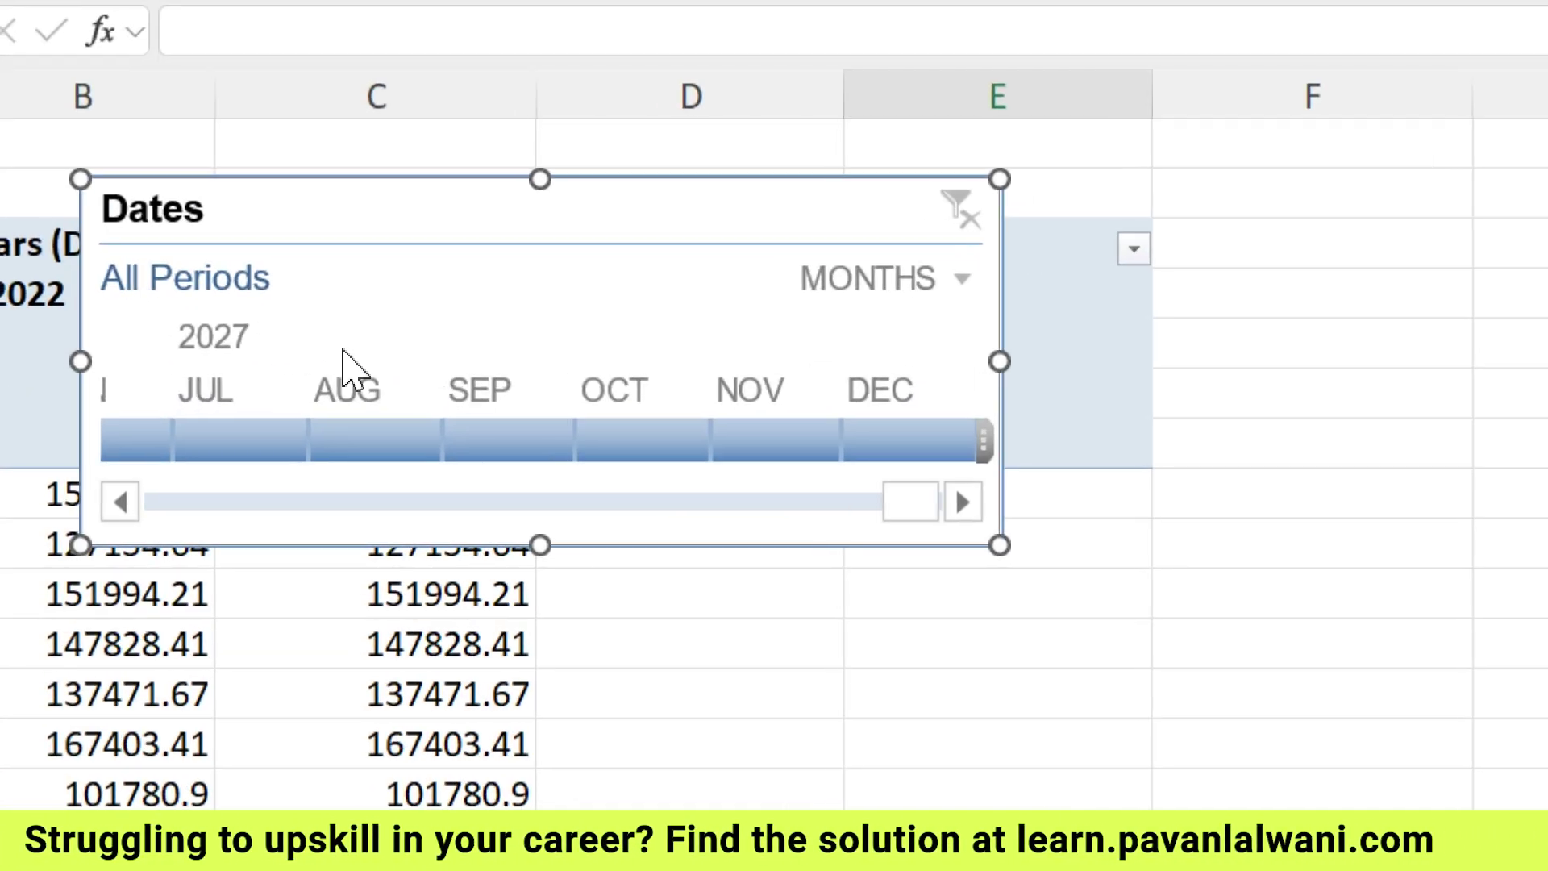
Look through the Dates timeline's months from January 2020 into 2021 and set its time level to years
left_click_drag(915, 508, 158, 528)
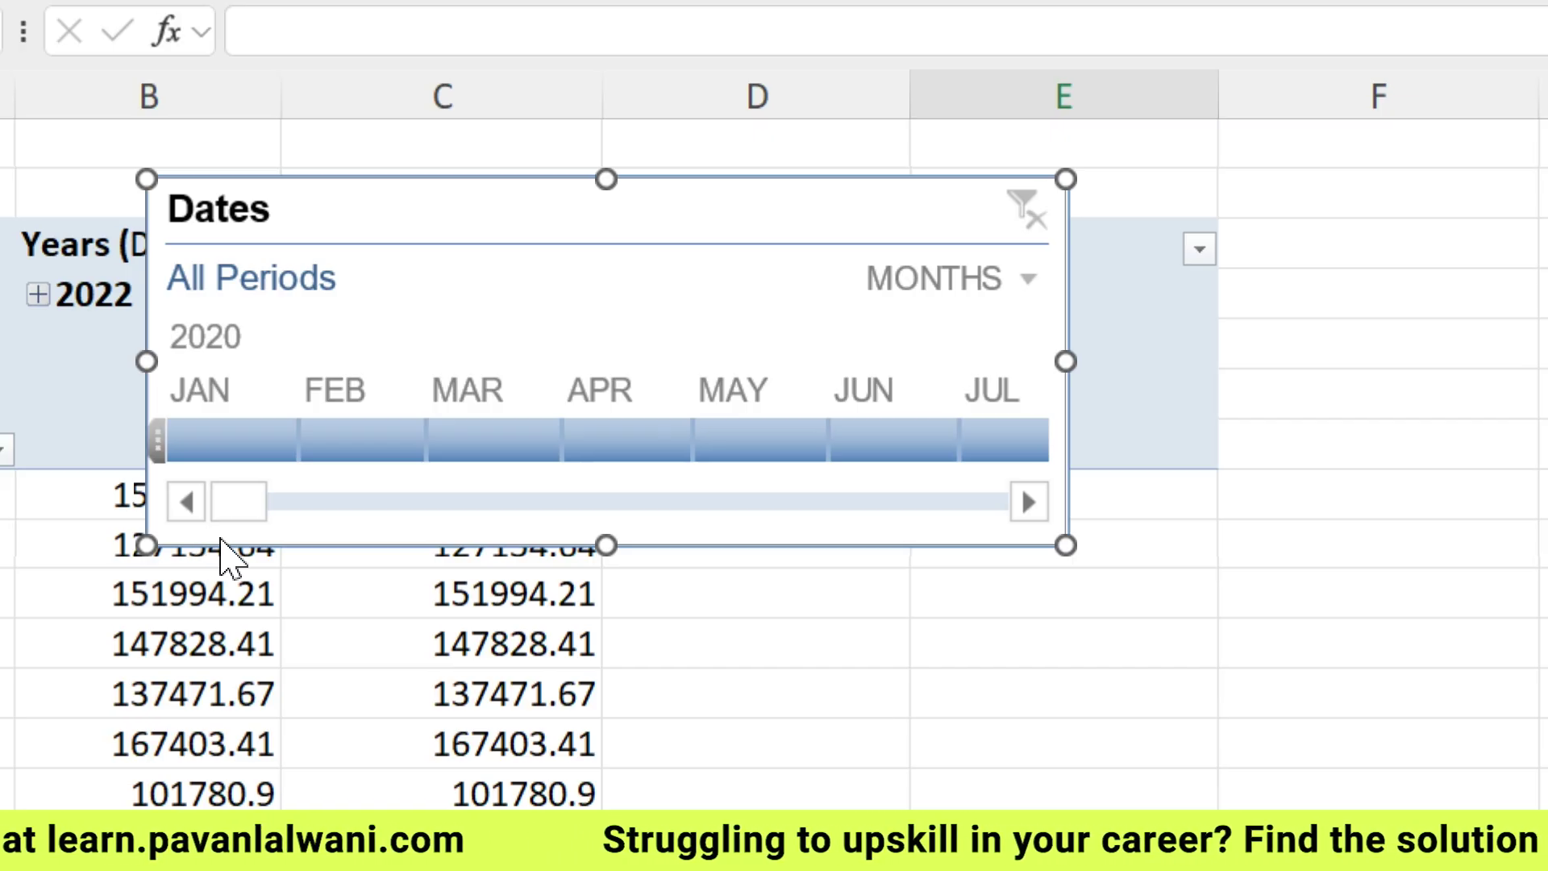
left_click(1371, 144)
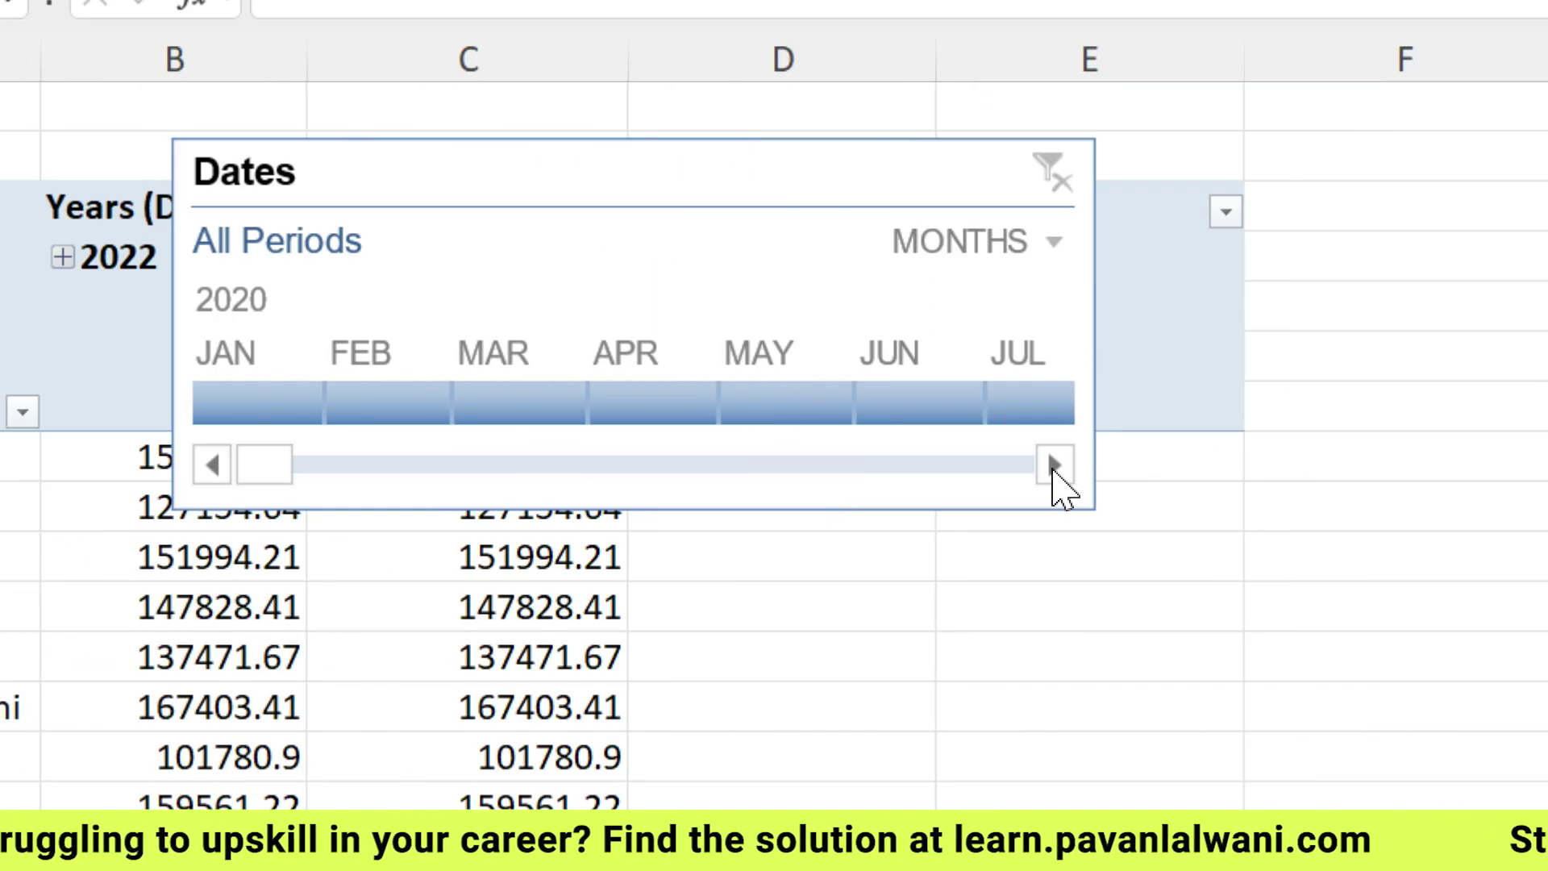
left_click_drag(1054, 465, 1052, 469)
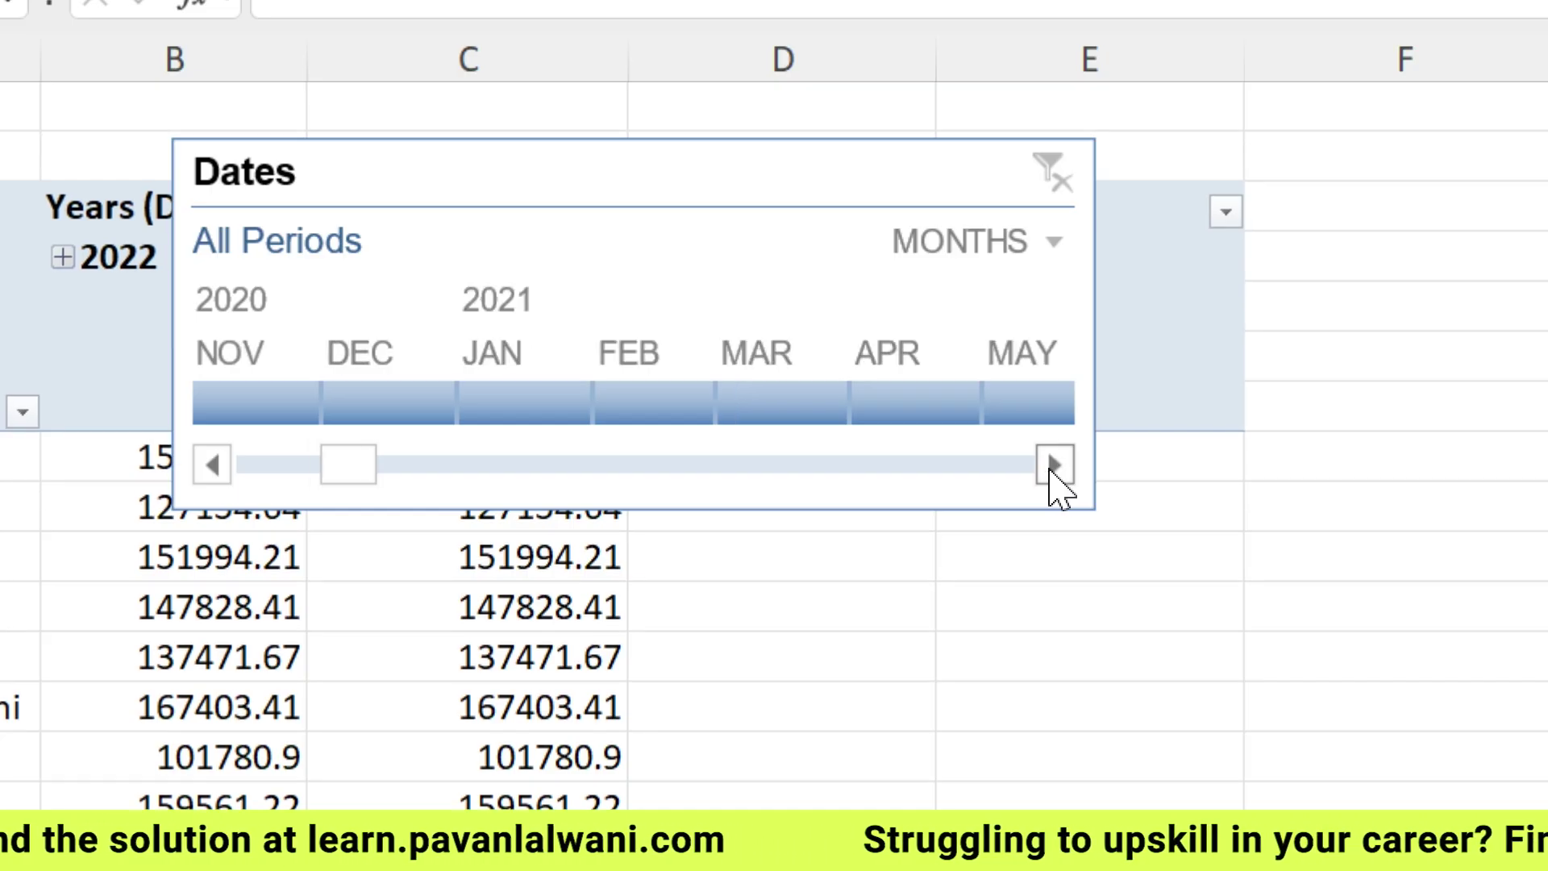
left_click_drag(1052, 469, 1052, 469)
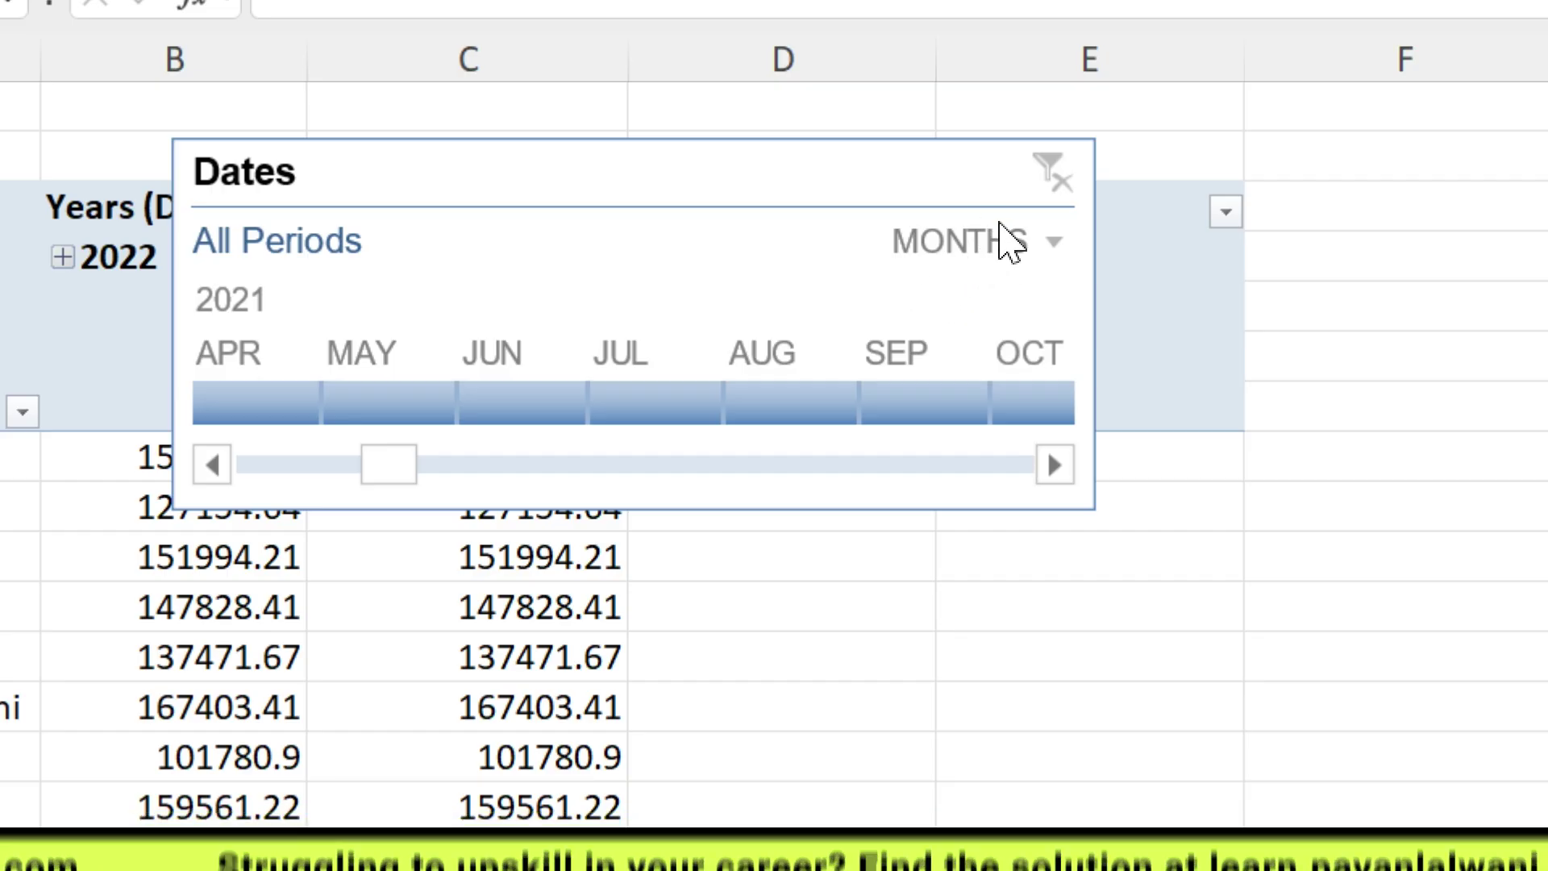
left_click(977, 244)
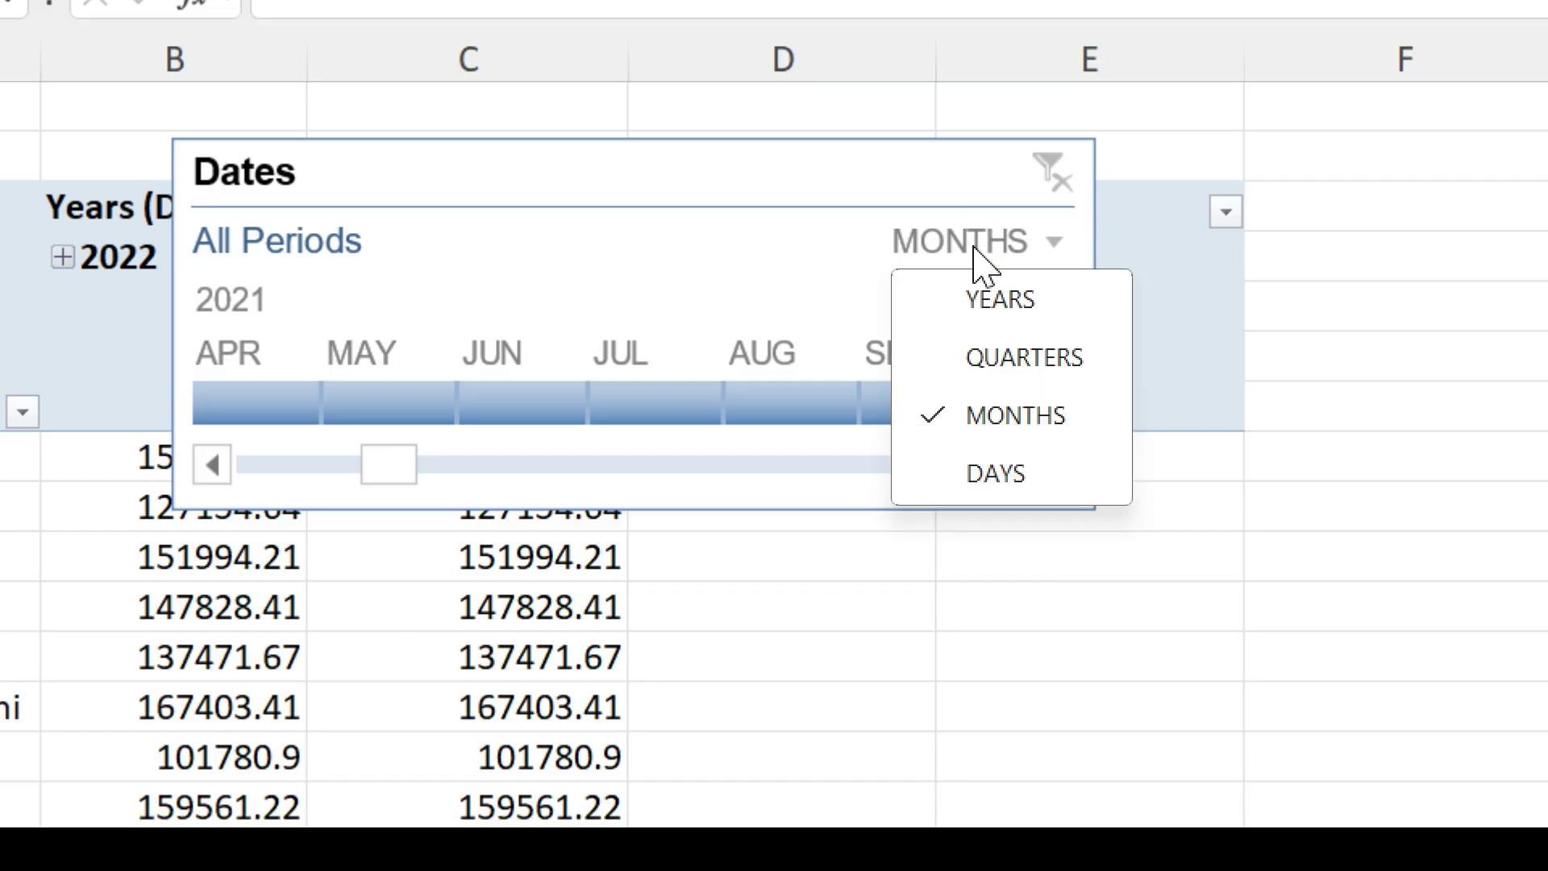
left_click(998, 302)
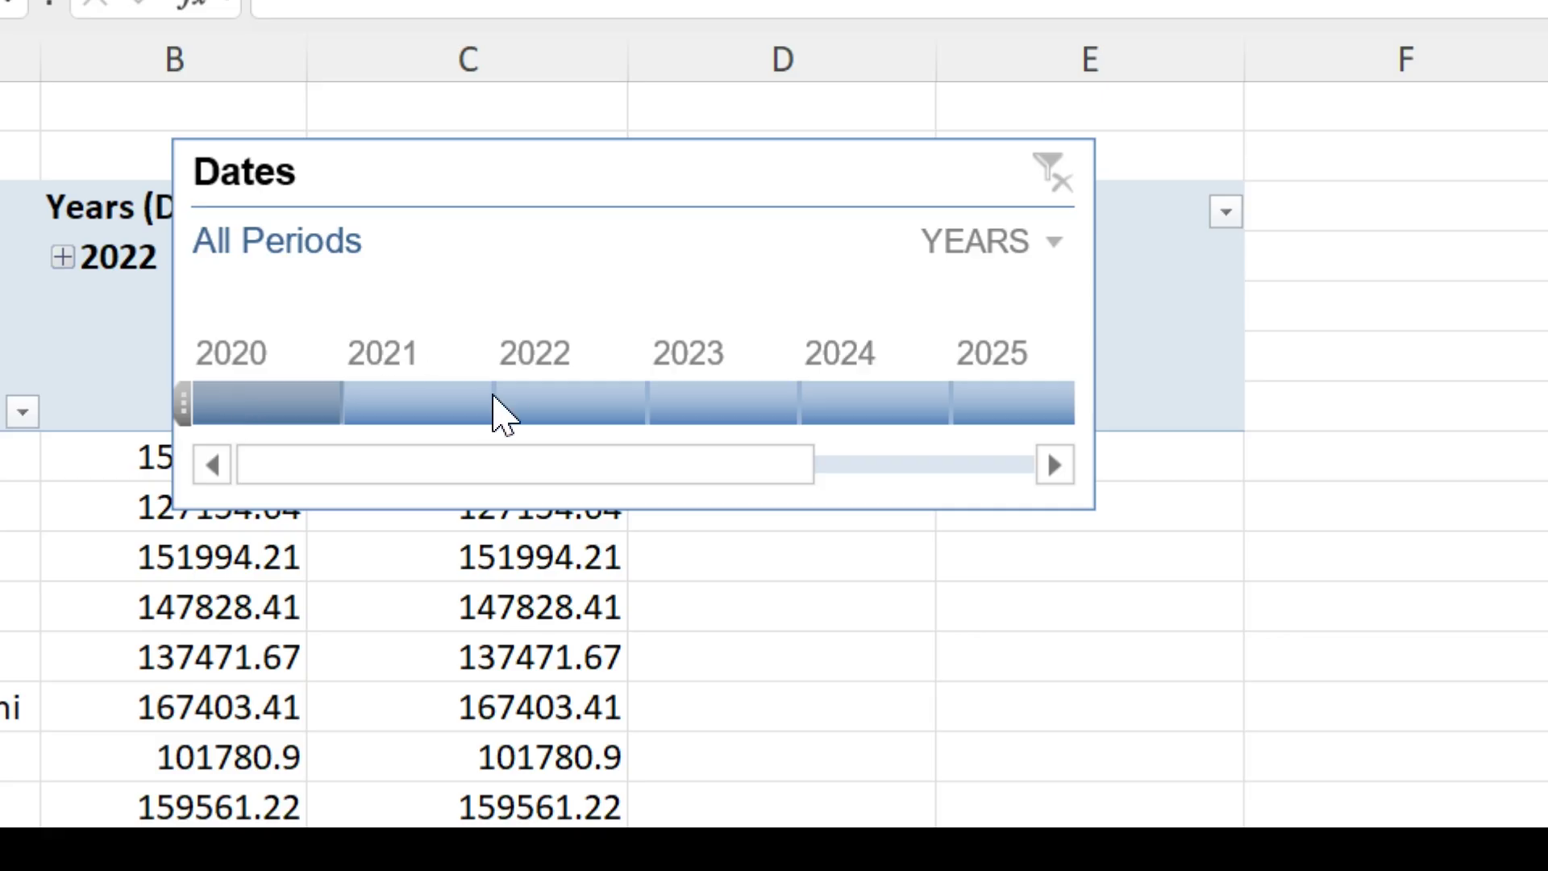
Use the timeline to filter the PivotTable to 2021 and then to 2022, moving the timeline toward the first columns
left_click(436, 403)
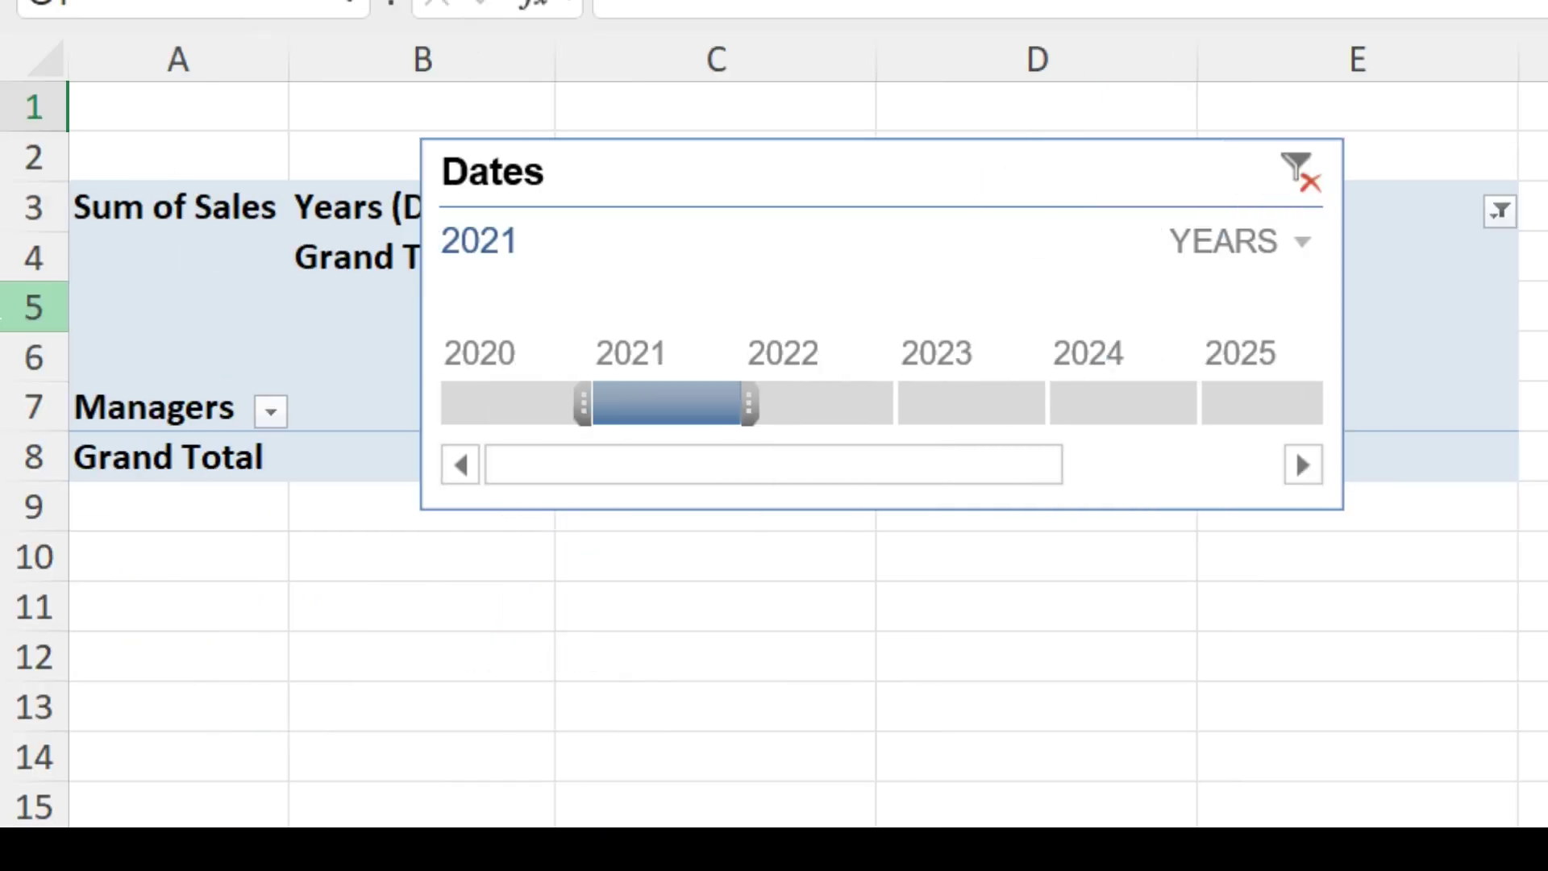
left_click_drag(213, 170, 514, 247)
left_click_drag(857, 247, 350, 254)
left_click(603, 486)
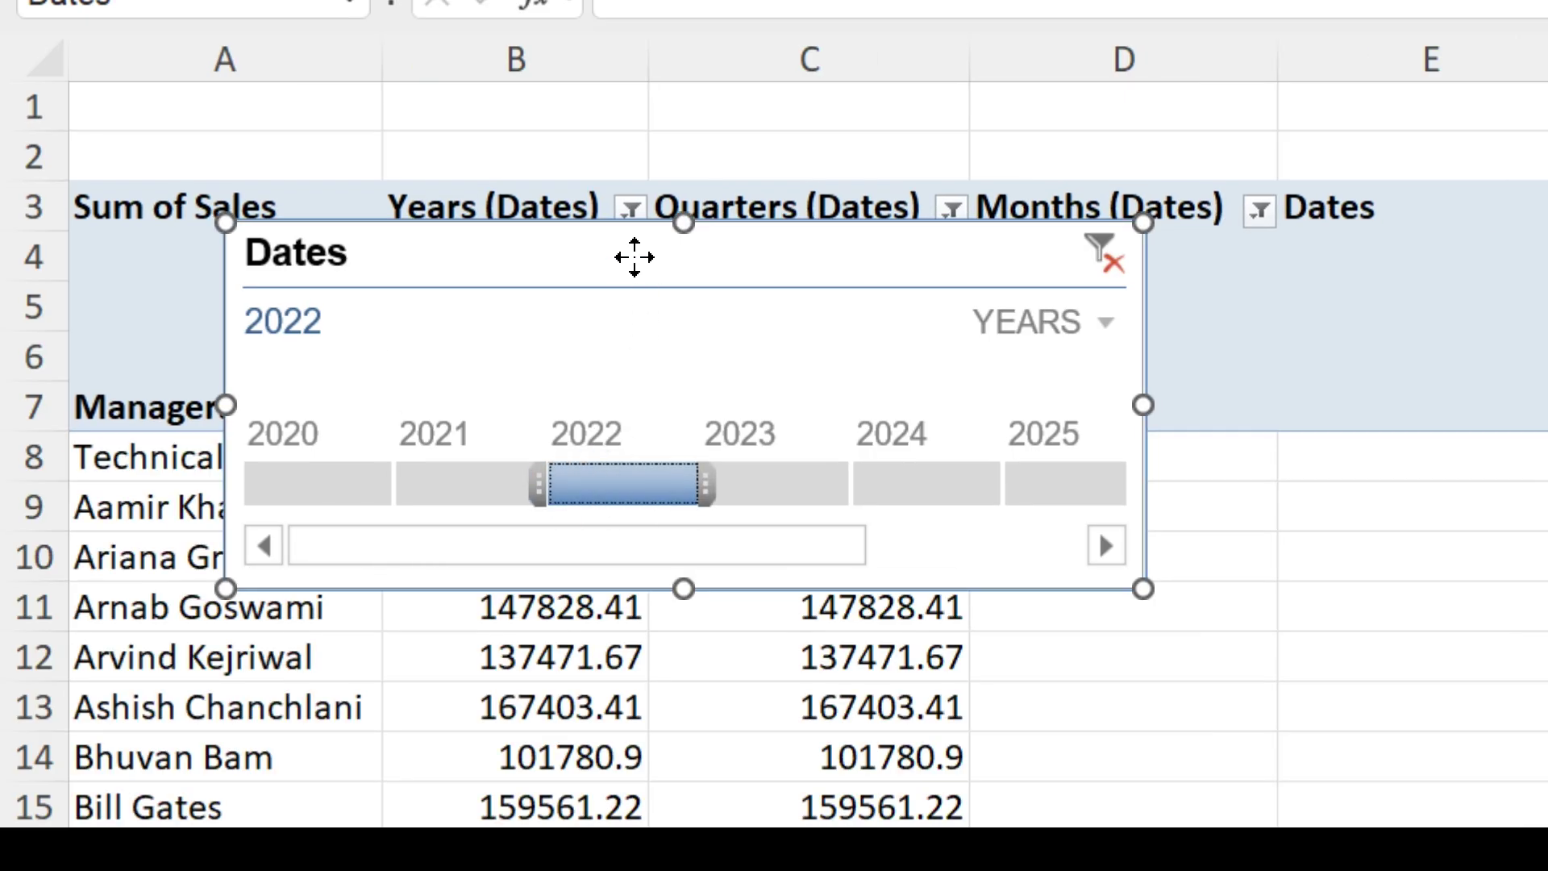
Move the timeline below the year headers and filter the PivotTable to 2023 and then 2024
left_click_drag(632, 256, 572, 415)
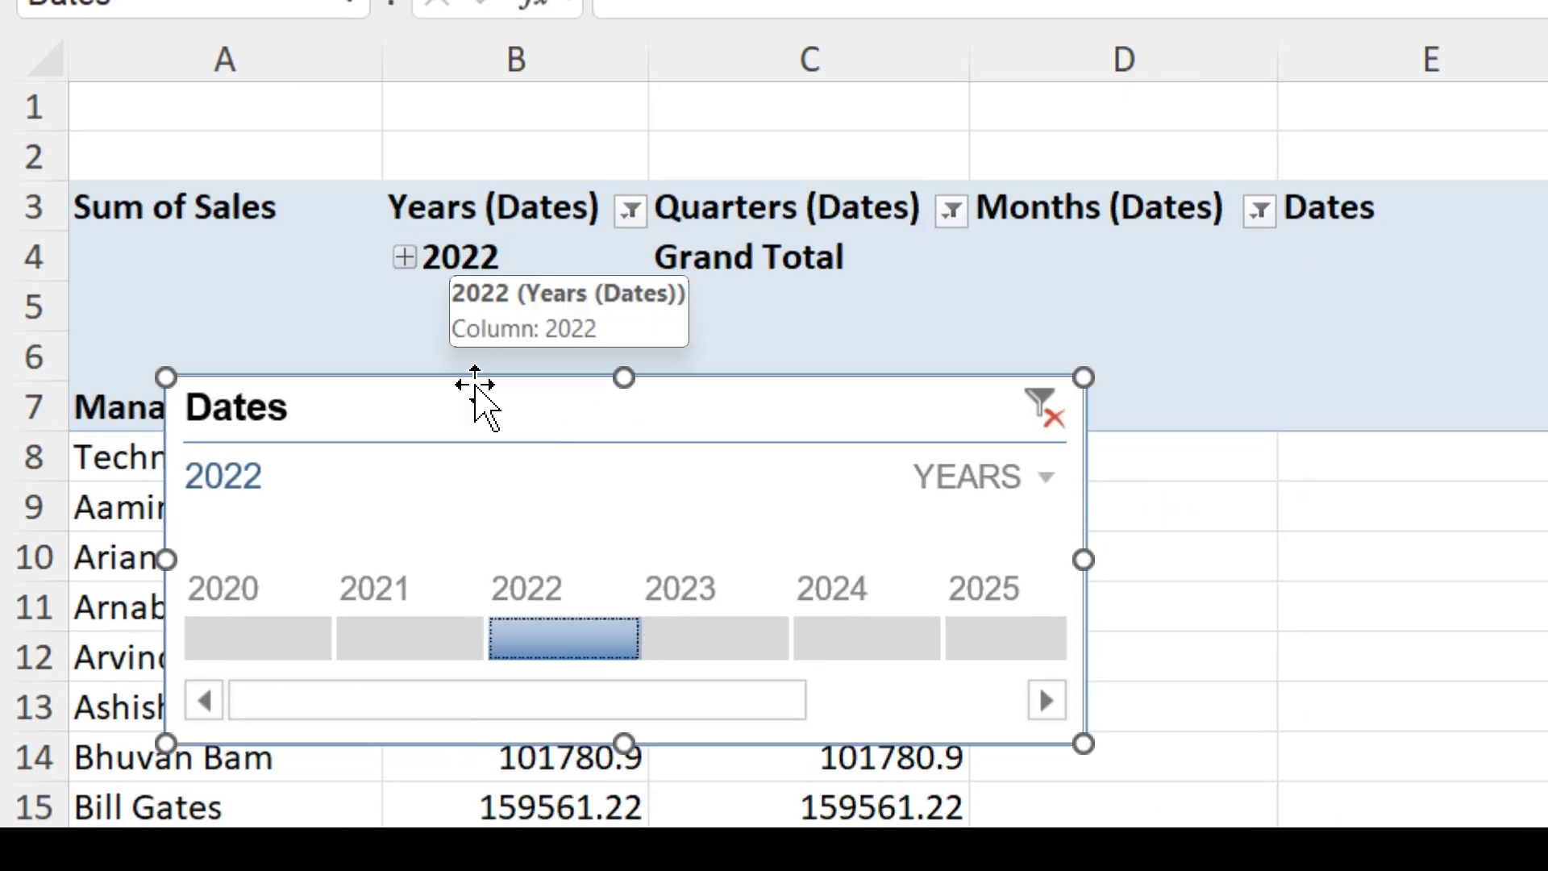
left_click(711, 649)
left_click(836, 652)
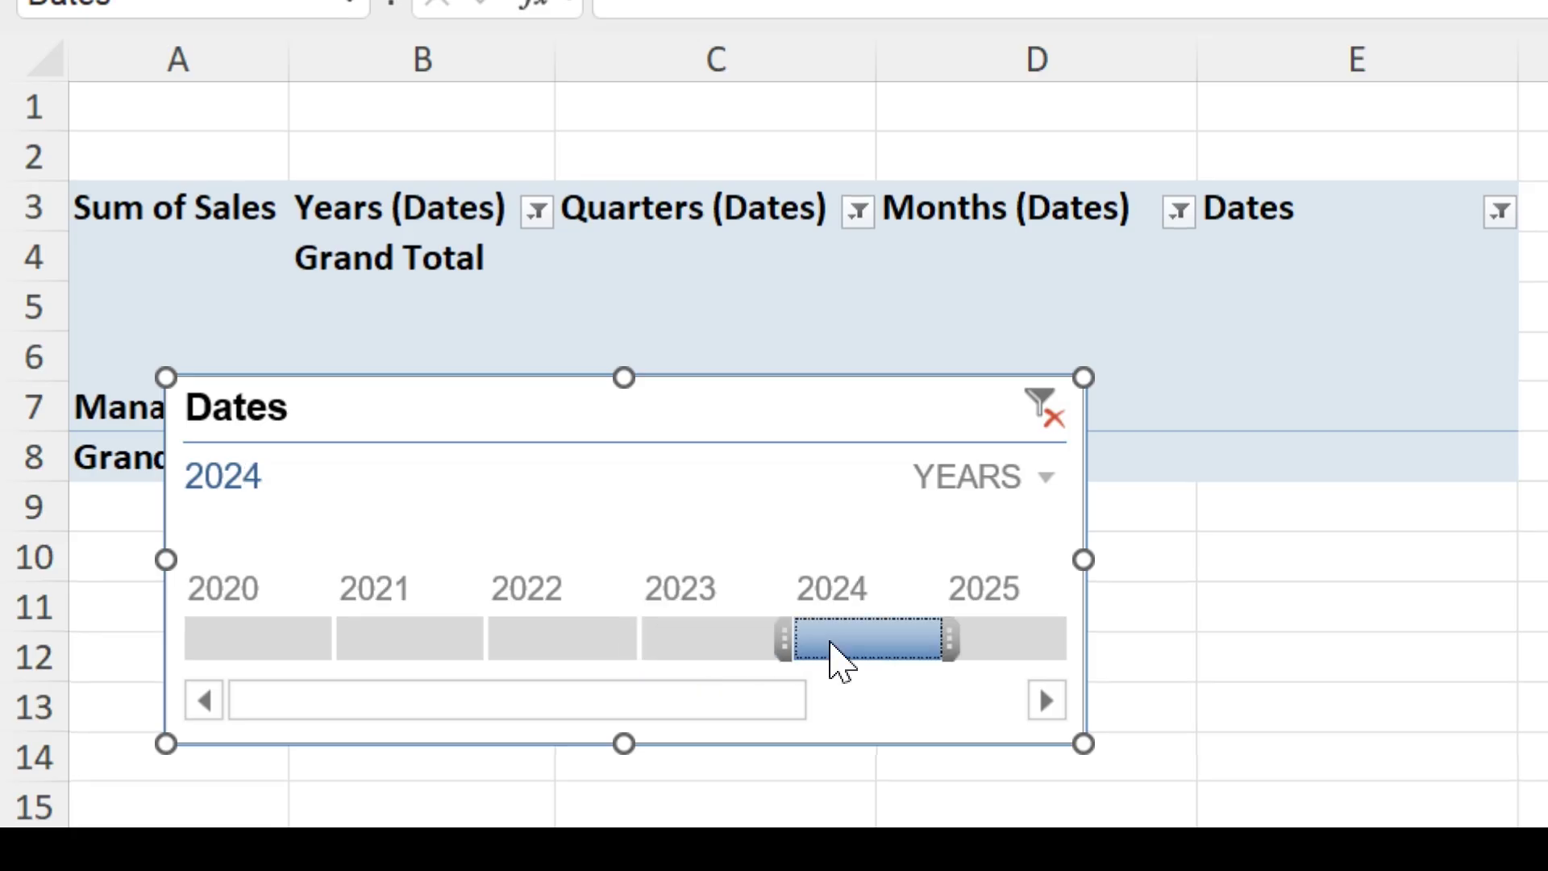
Select 2021 on the timeline and extend the period forward to 2025 and back to 2020
left_click(420, 644)
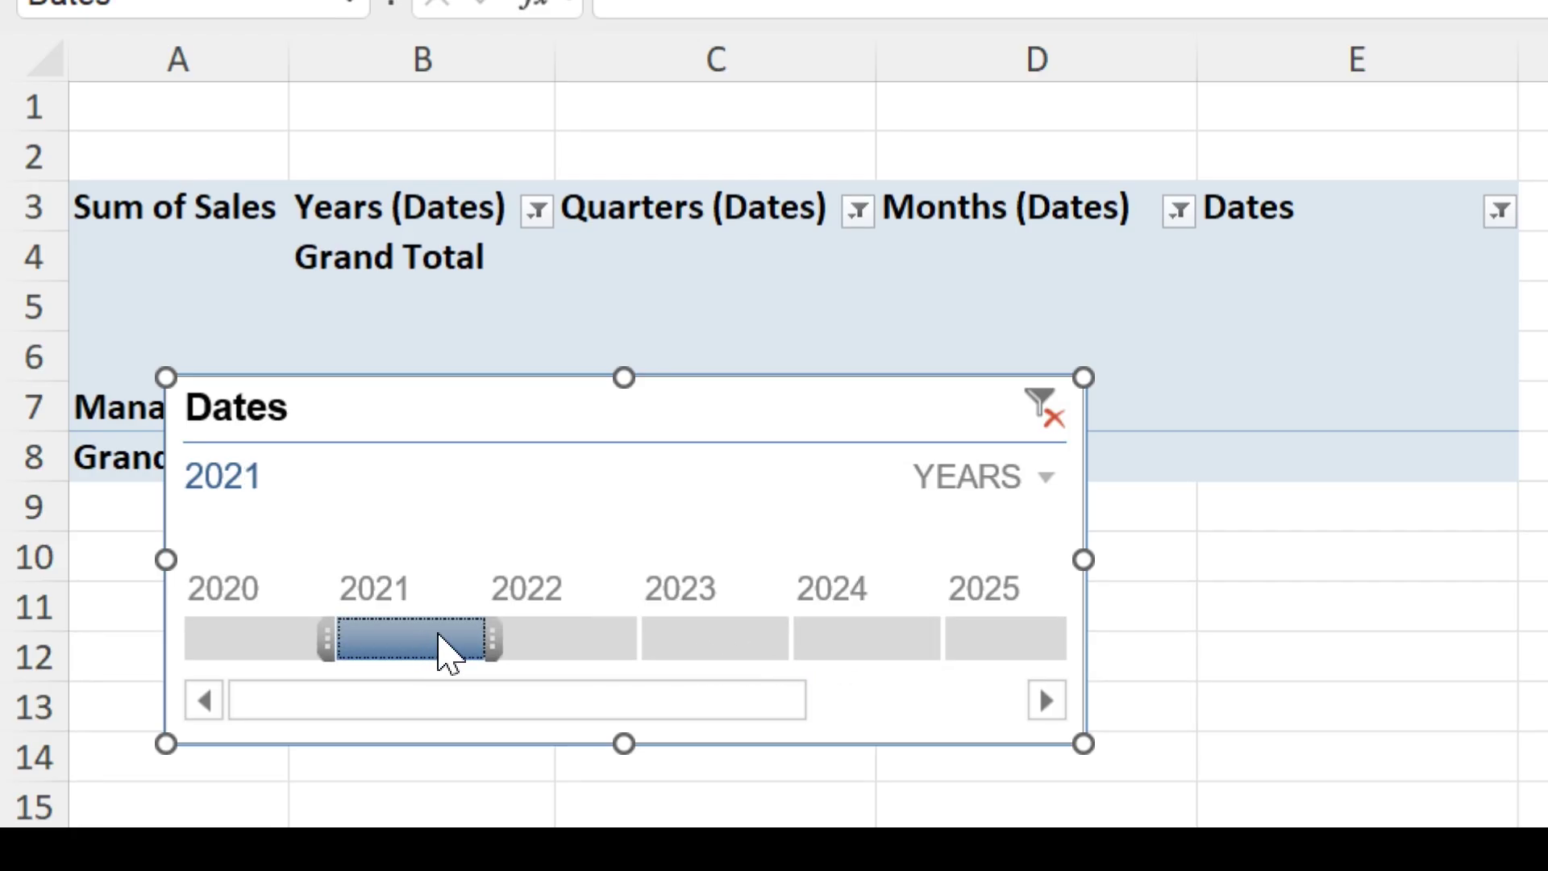
left_click_drag(501, 642, 887, 645)
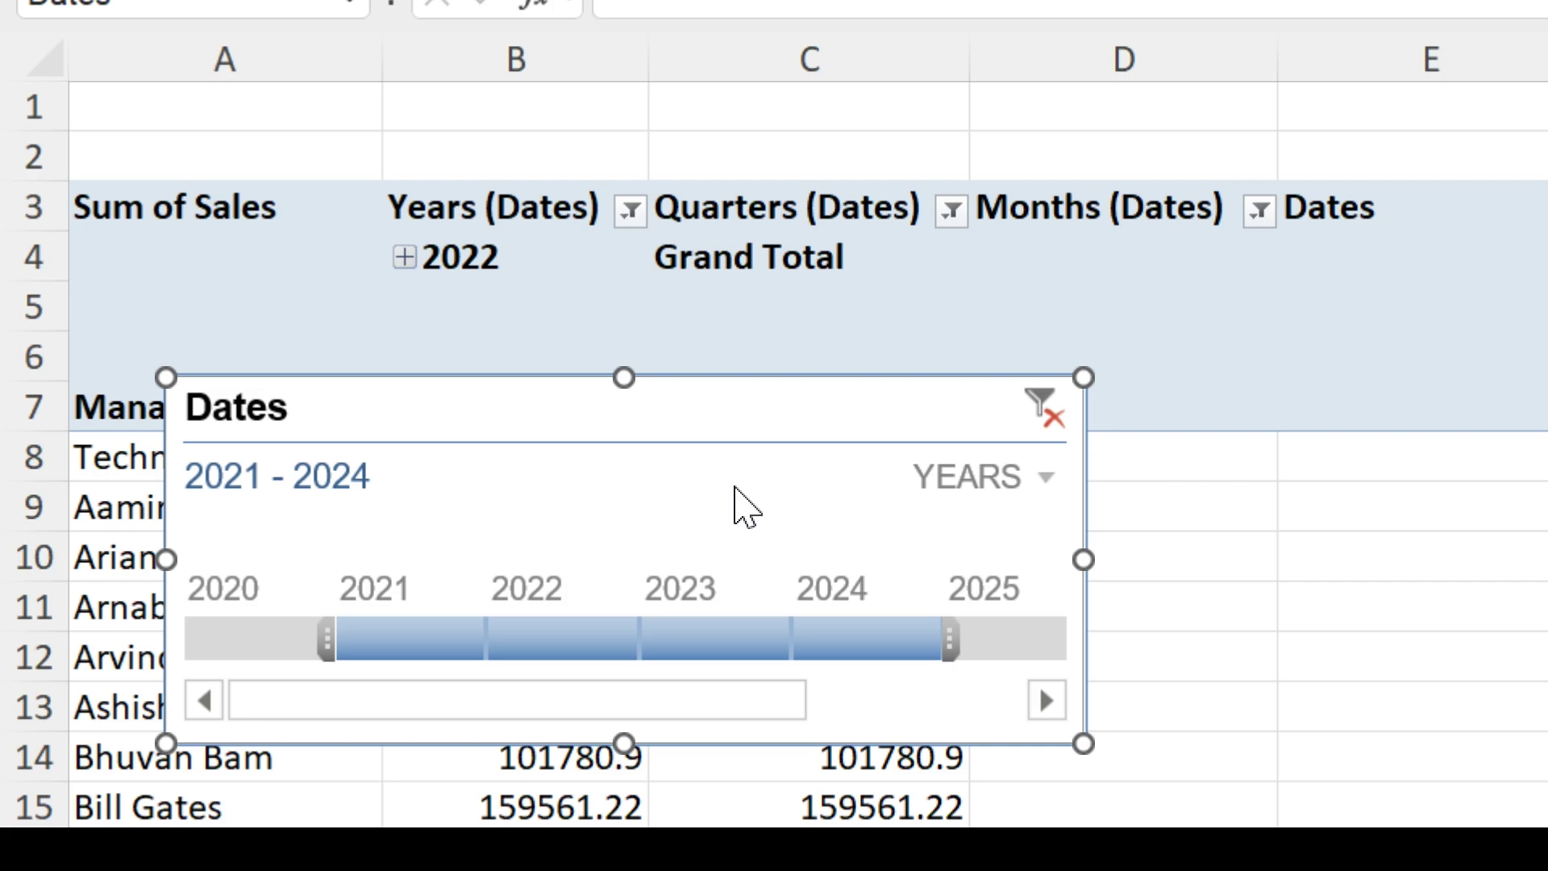
left_click_drag(951, 640, 1052, 647)
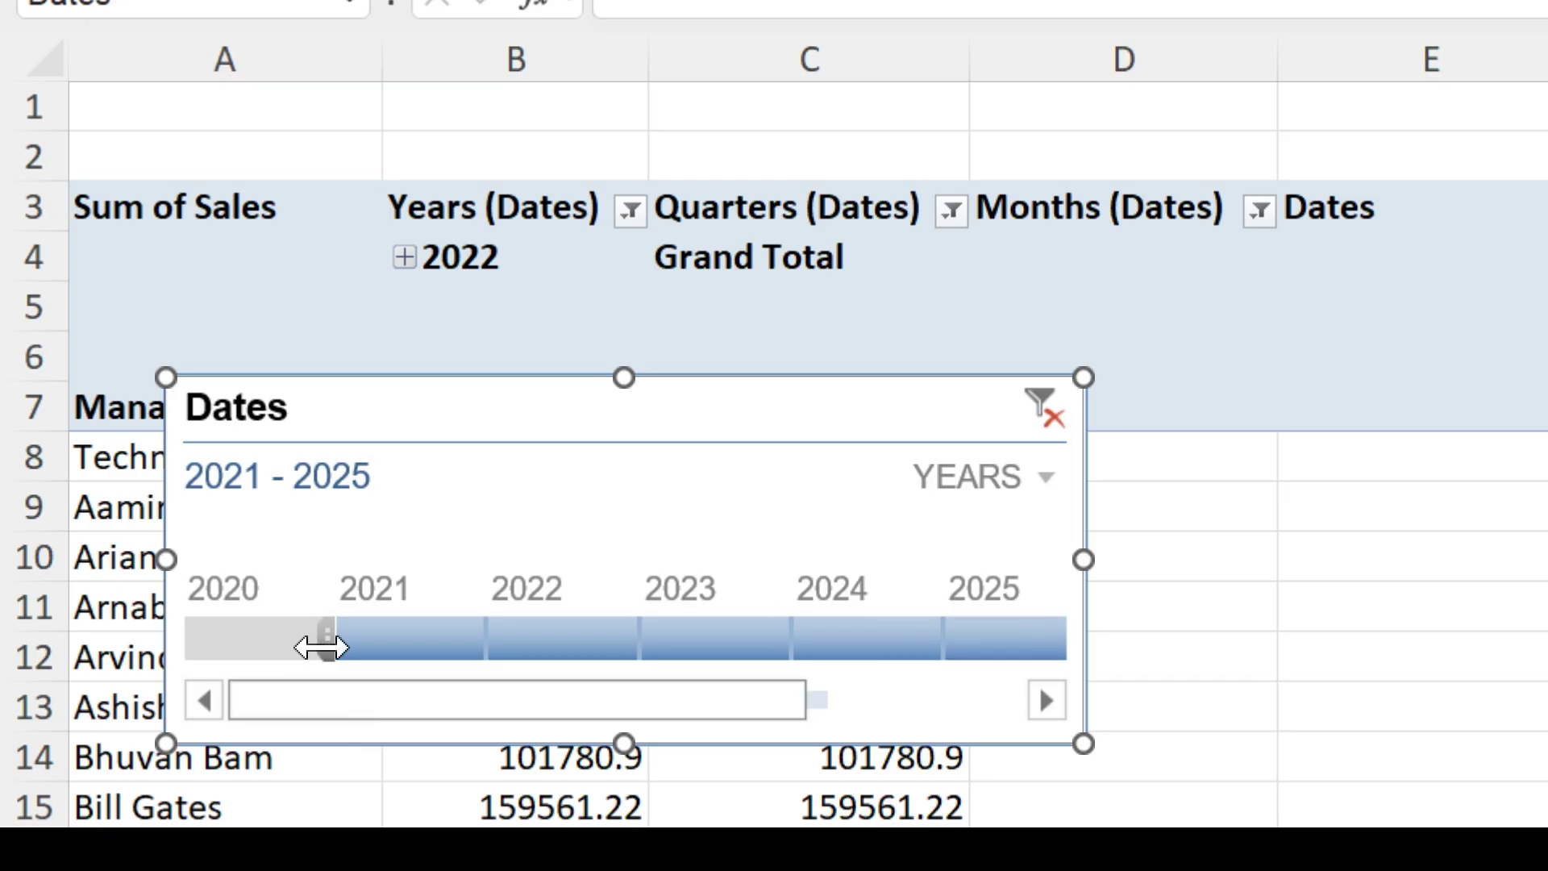
left_click_drag(323, 644, 169, 621)
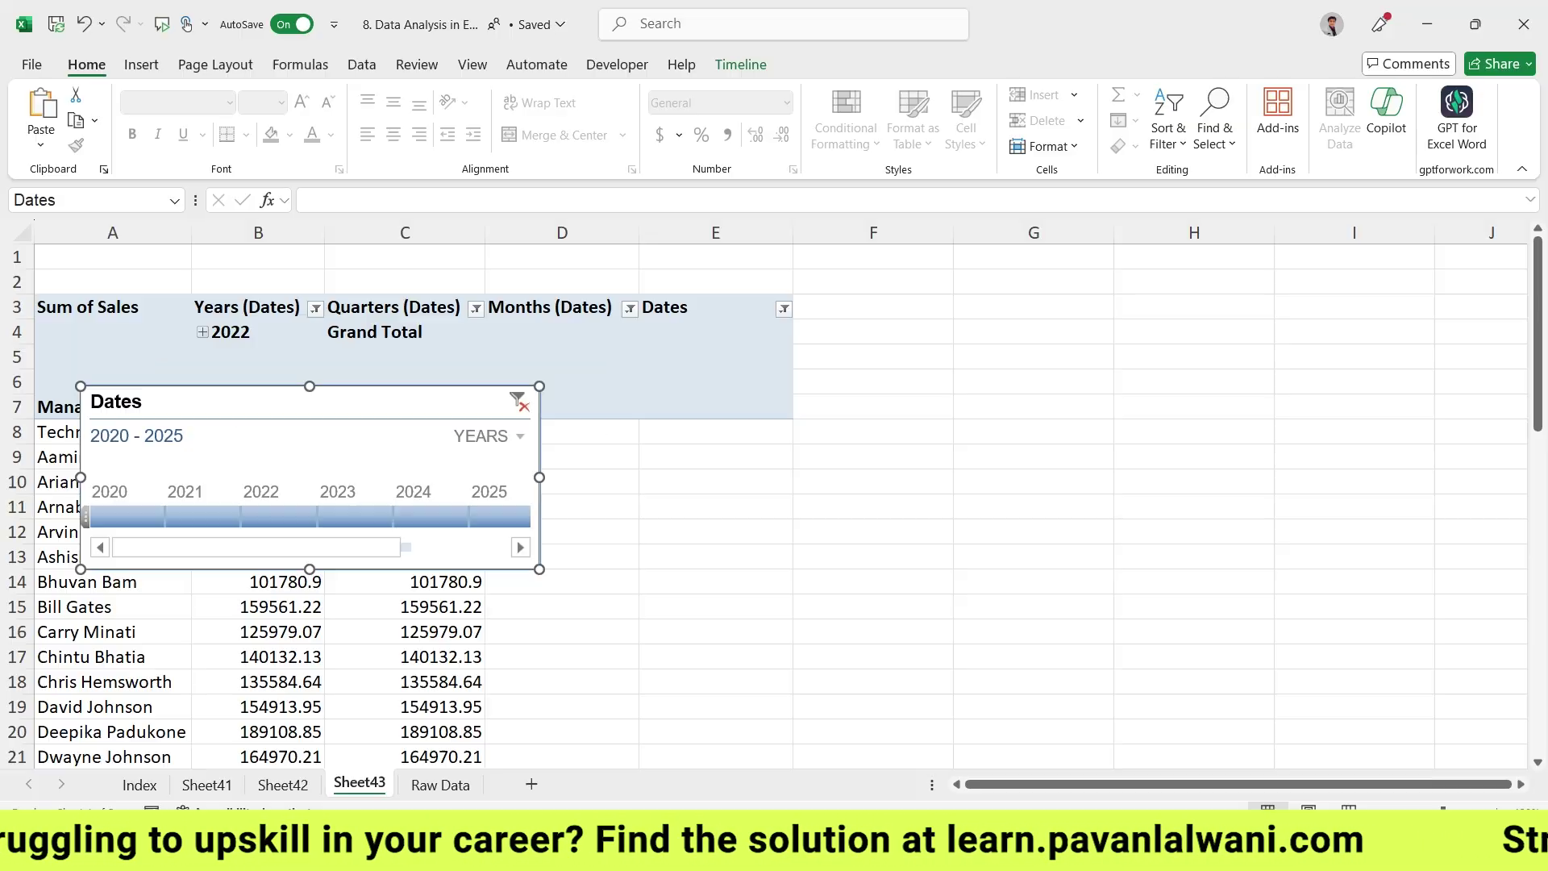
Remove the timeline along with its period filter and clear the remaining filter from Years (Dates)
left_click_drag(513, 442, 734, 402)
key("alt+c")
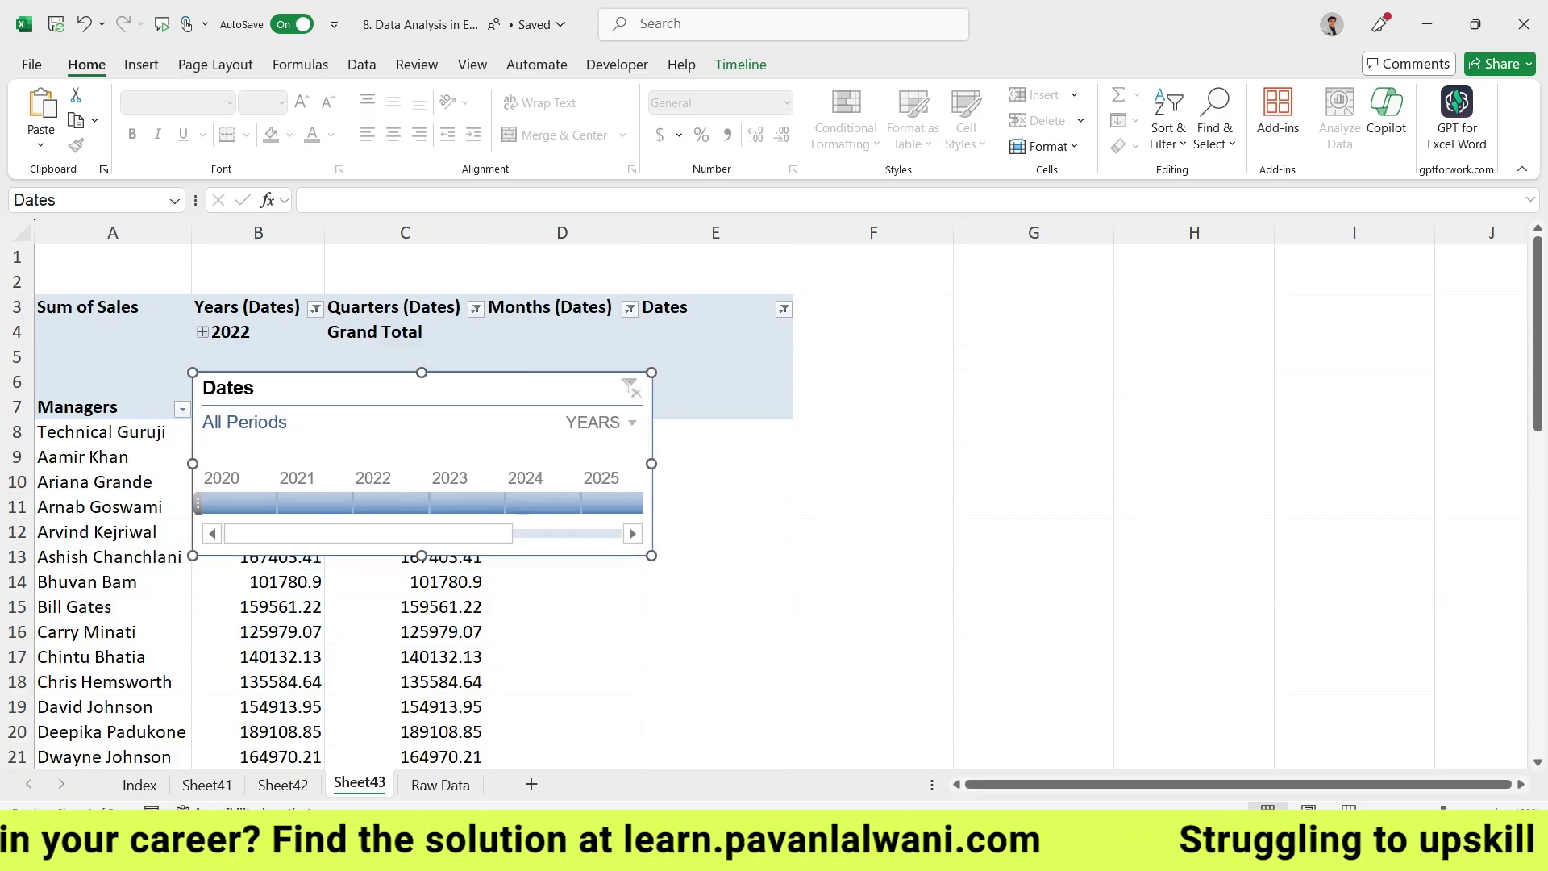
left_click(258, 381)
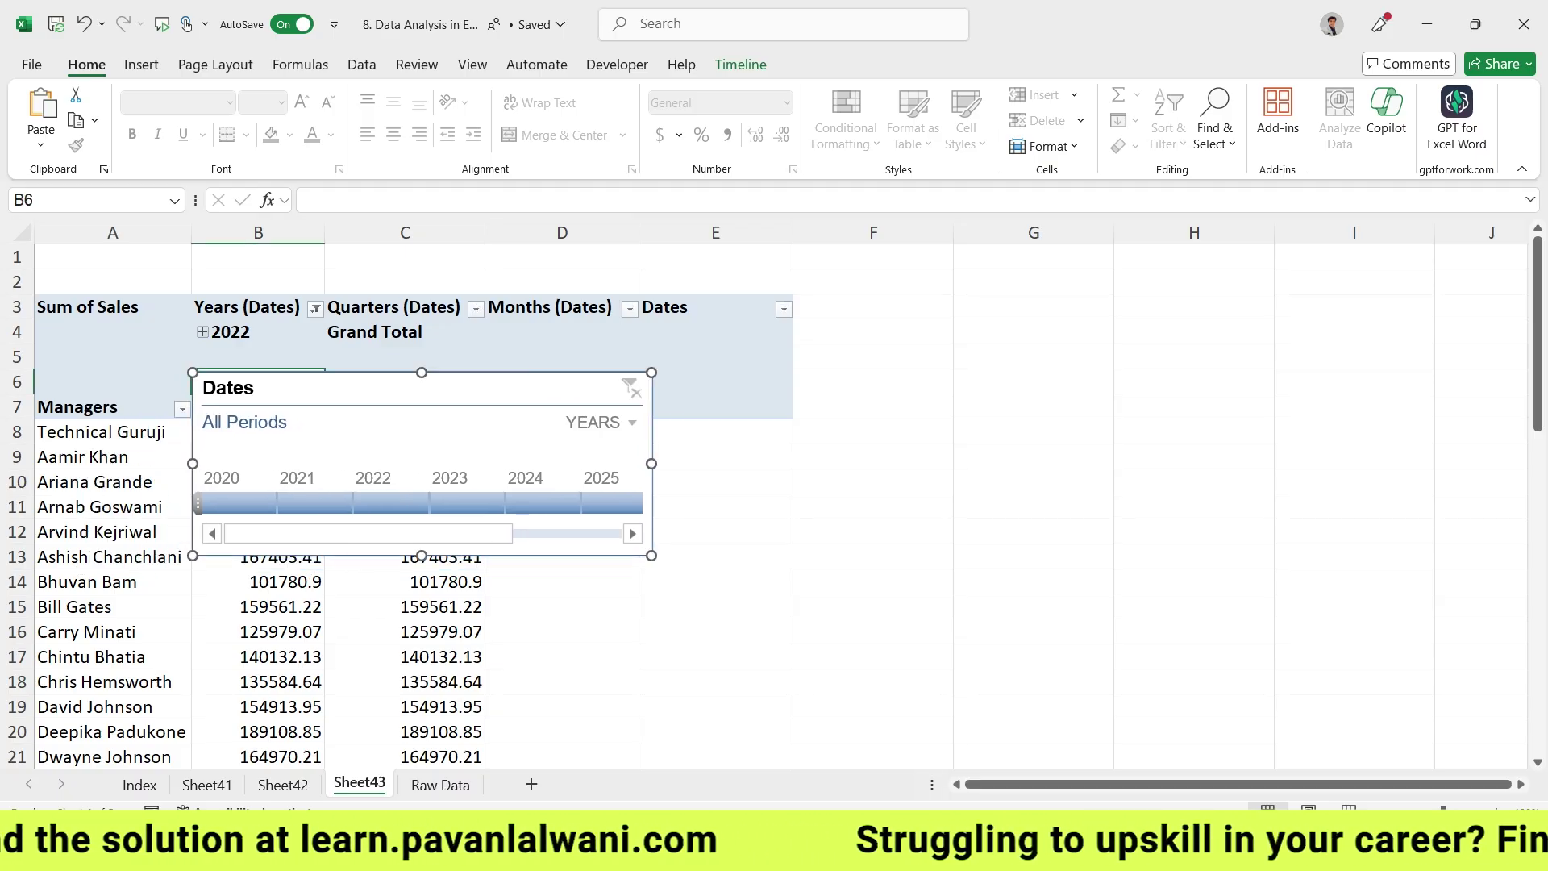
left_click(315, 309)
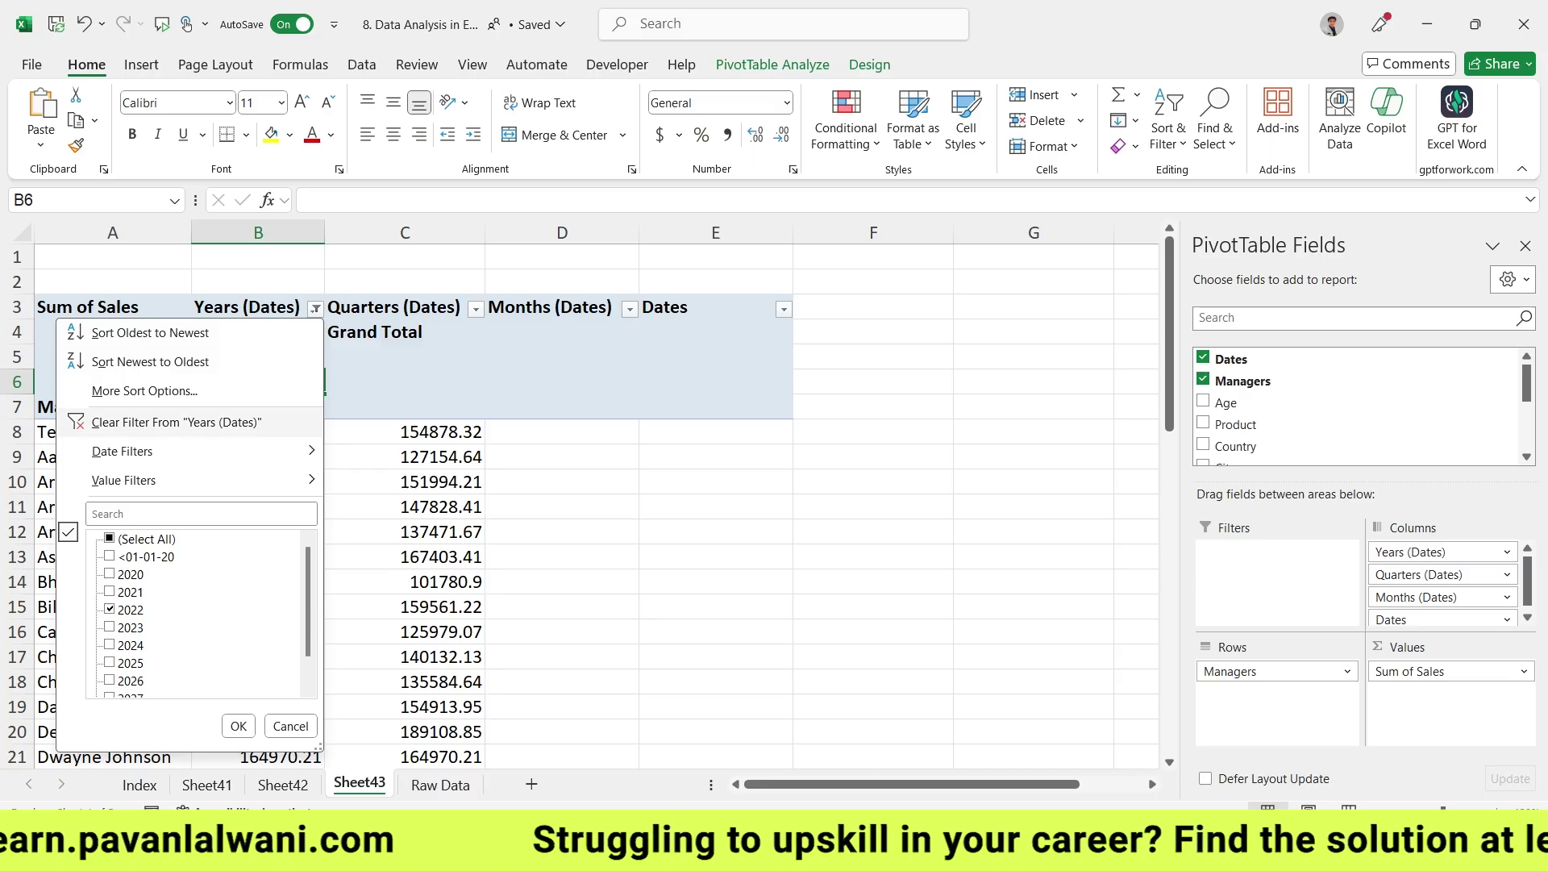
left_click(176, 422)
Insert a new timeline for the Dates field and set its time level to years
left_click(772, 64)
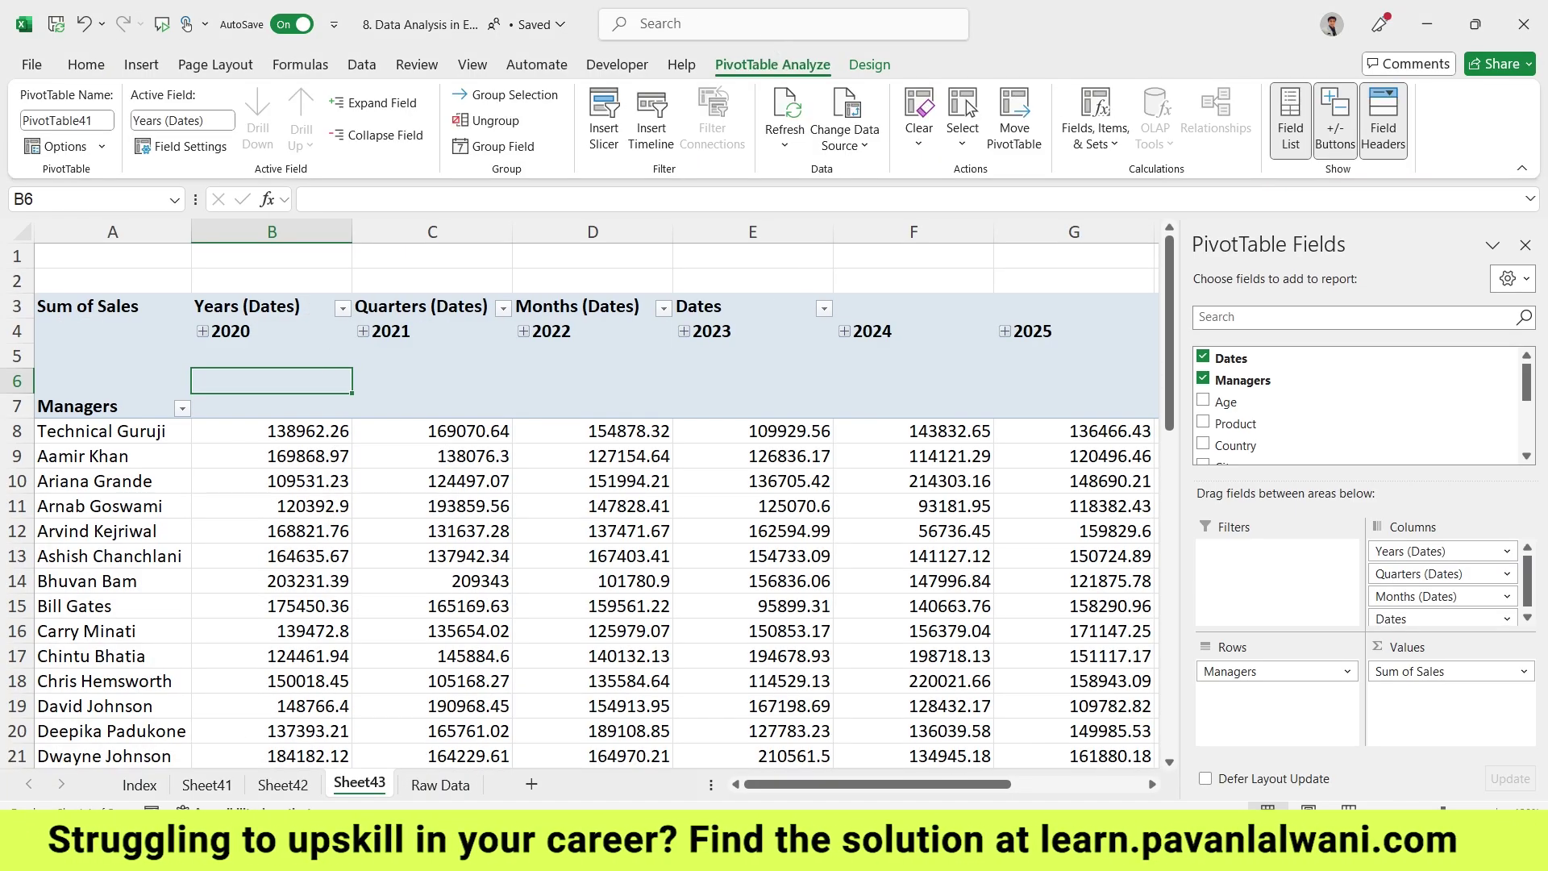
left_click(651, 117)
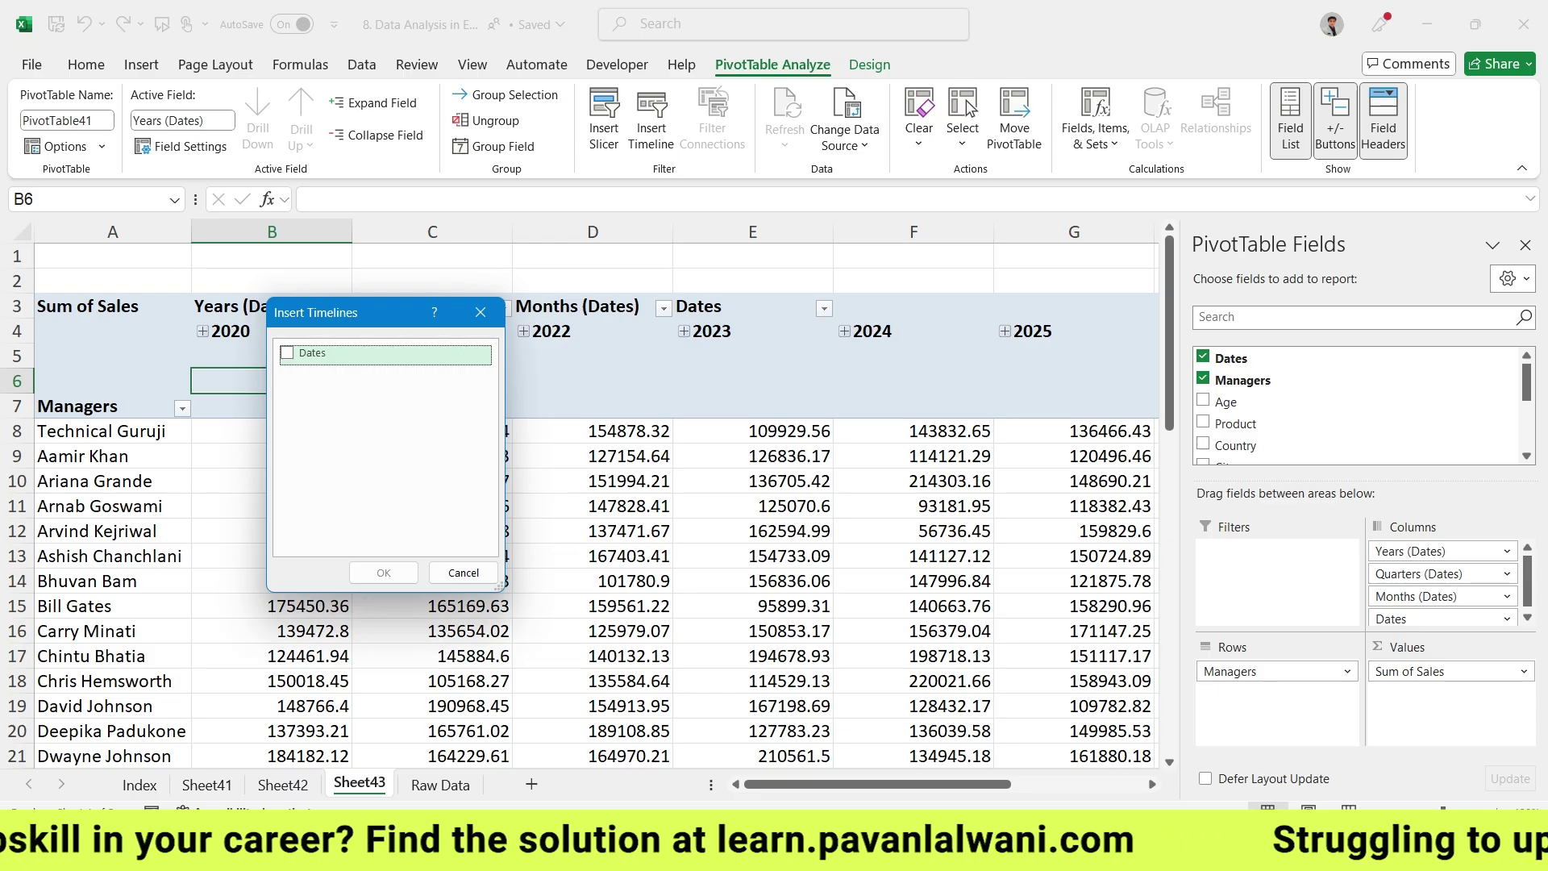
left_click(287, 353)
left_click(383, 572)
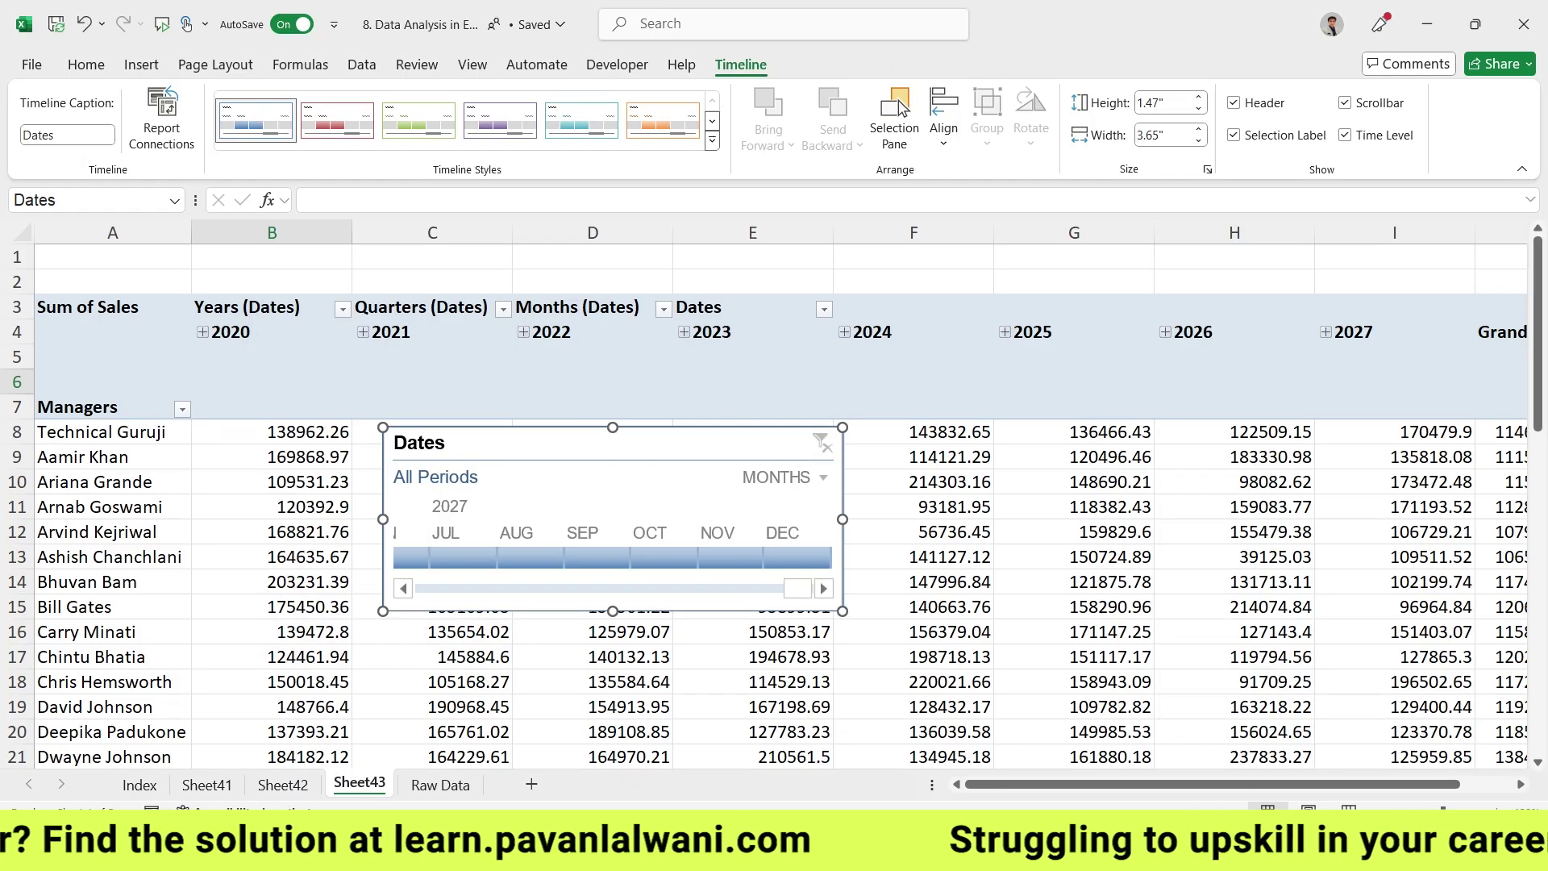
left_click(822, 477)
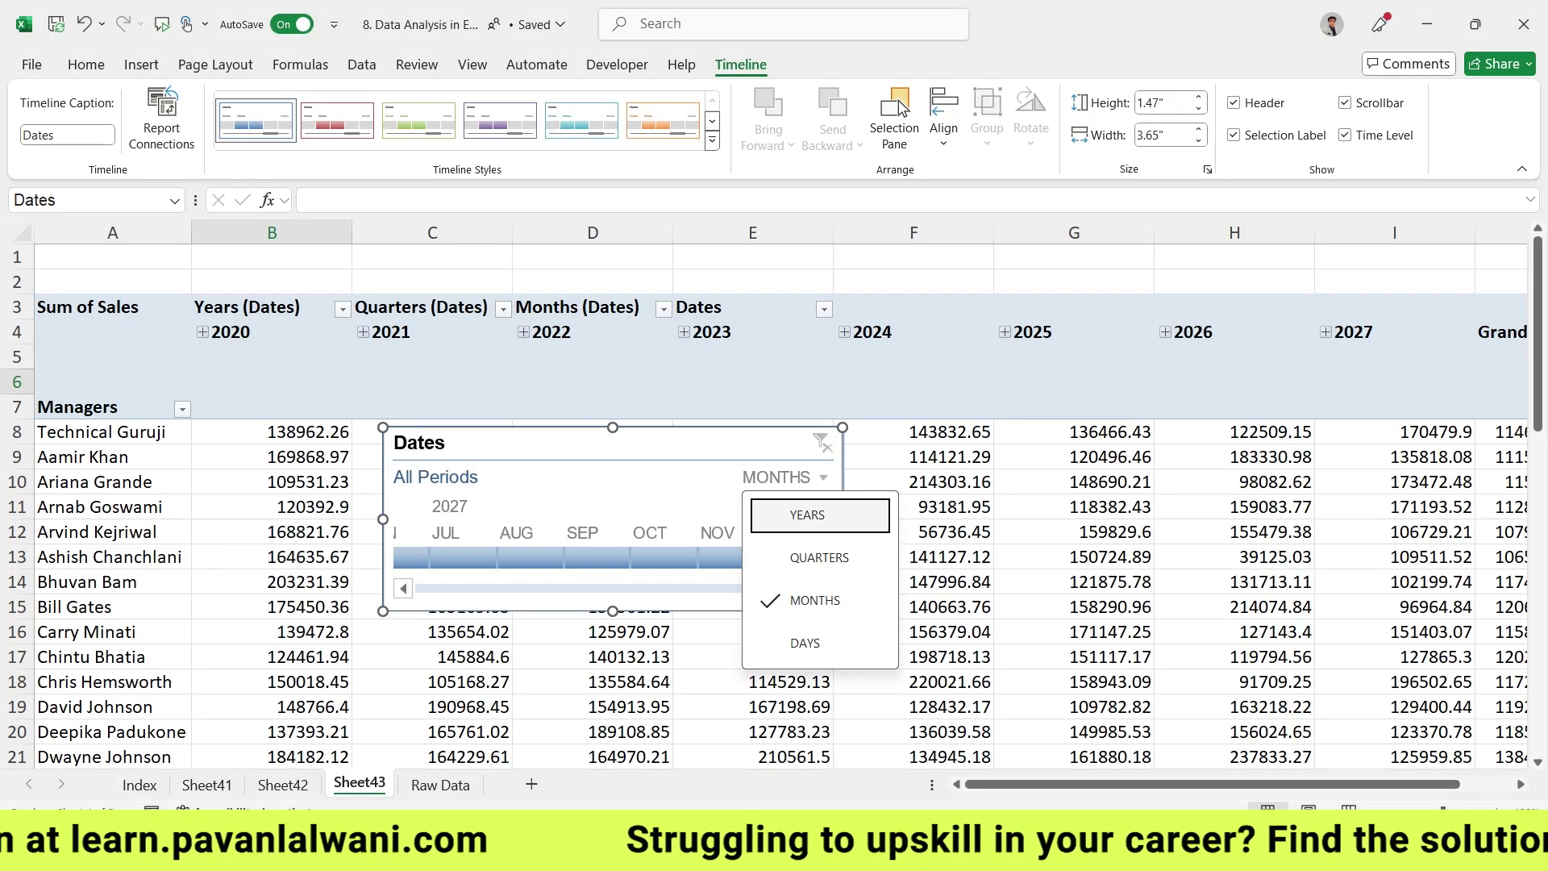
left_click(806, 512)
Filter the PivotTable by 2024, 2025 and 2026 in turn on the timeline, and extend the last selection back to 2024
left_click(548, 557)
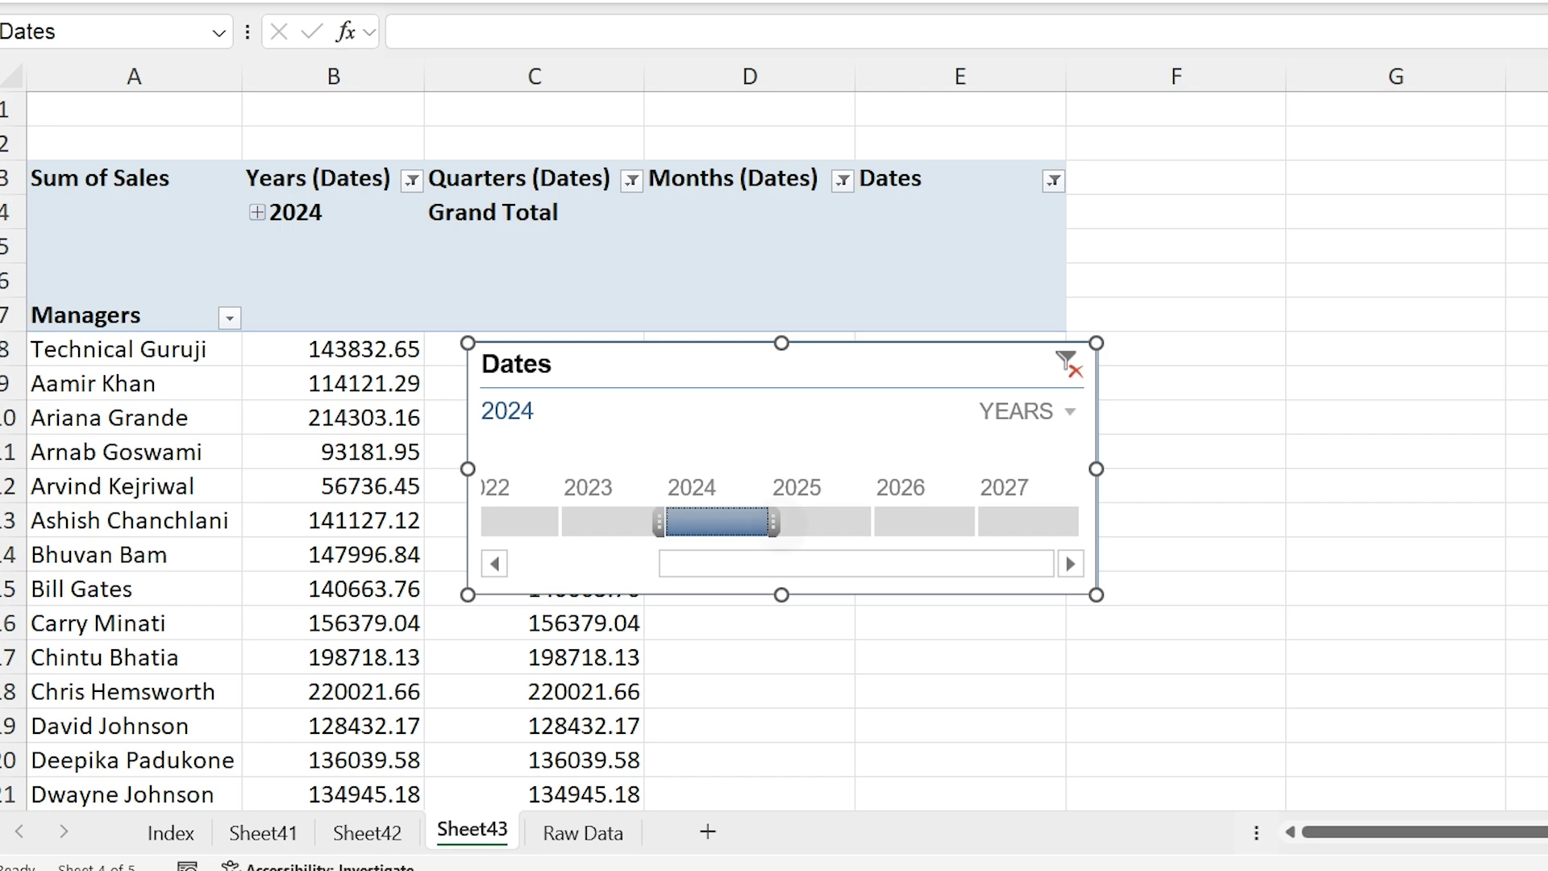
left_click_drag(776, 522, 885, 532)
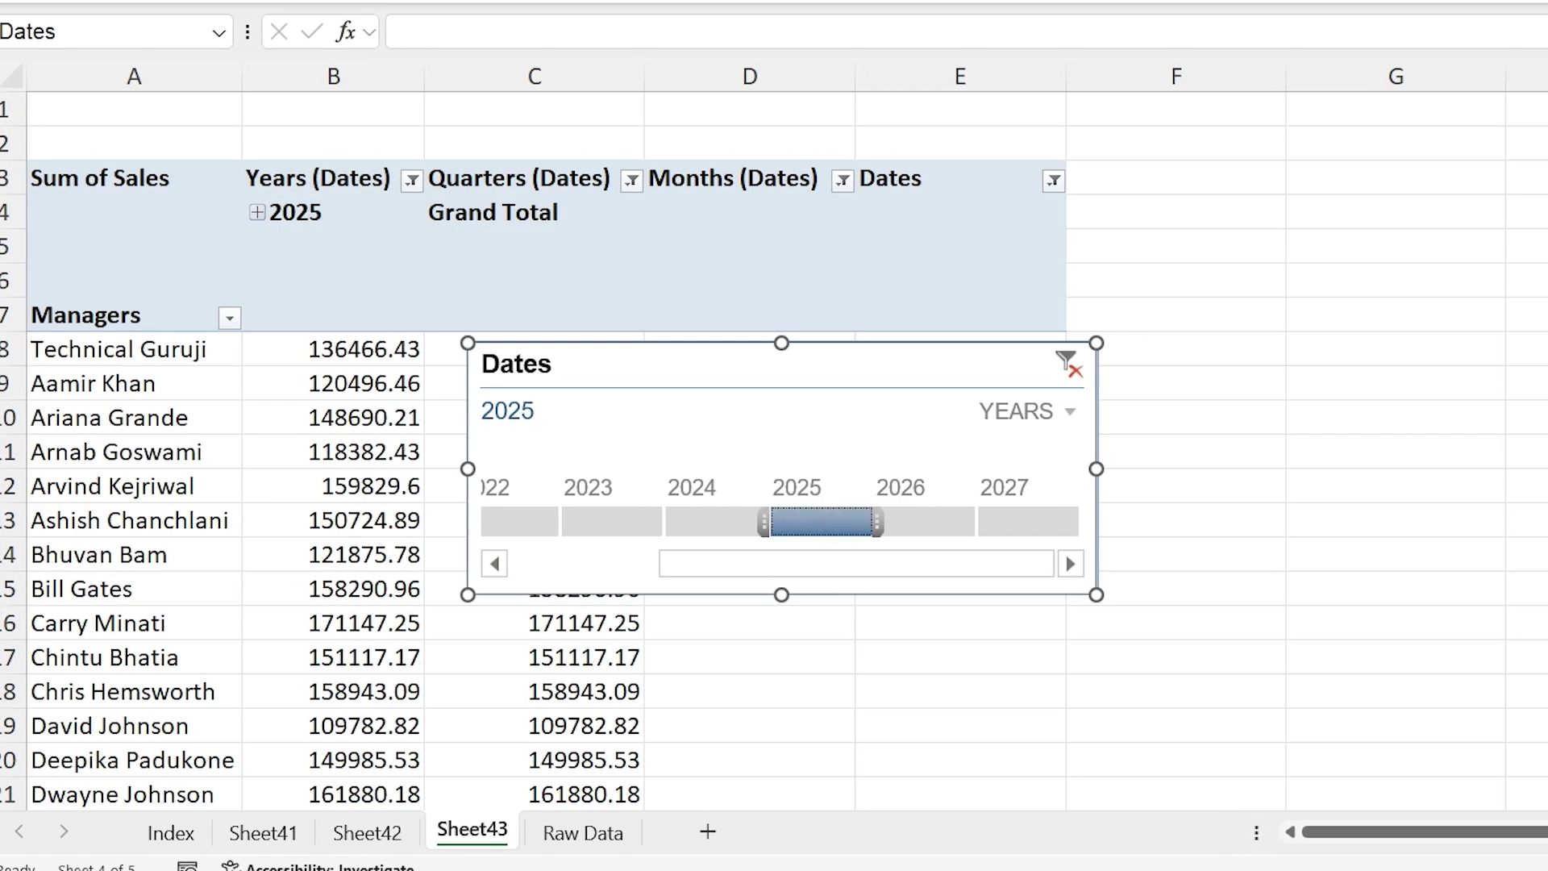
left_click(926, 524)
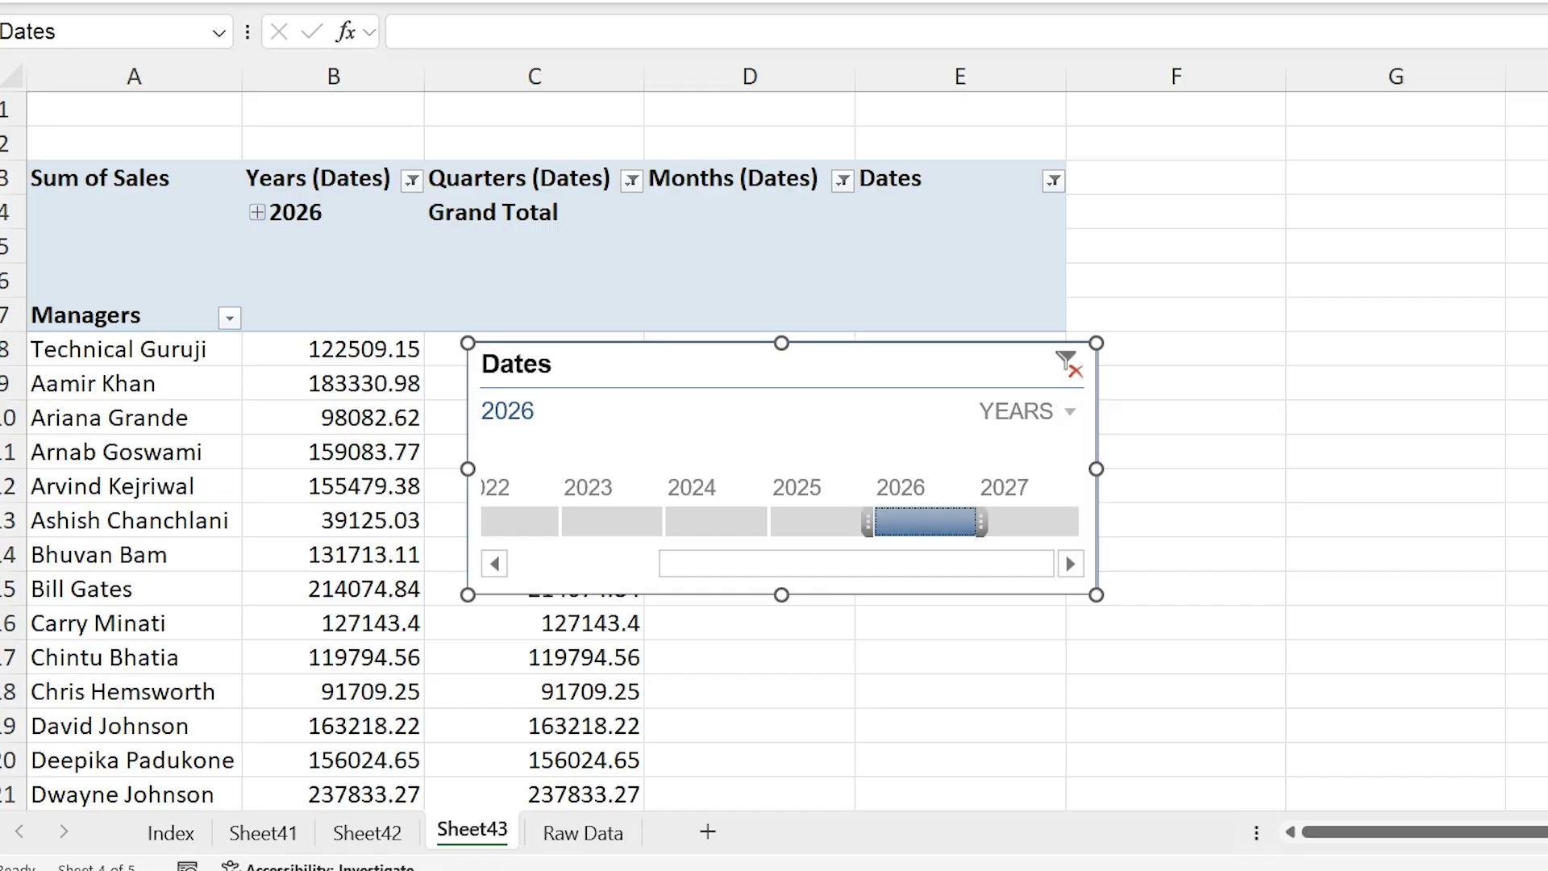
left_click_drag(867, 522, 659, 521)
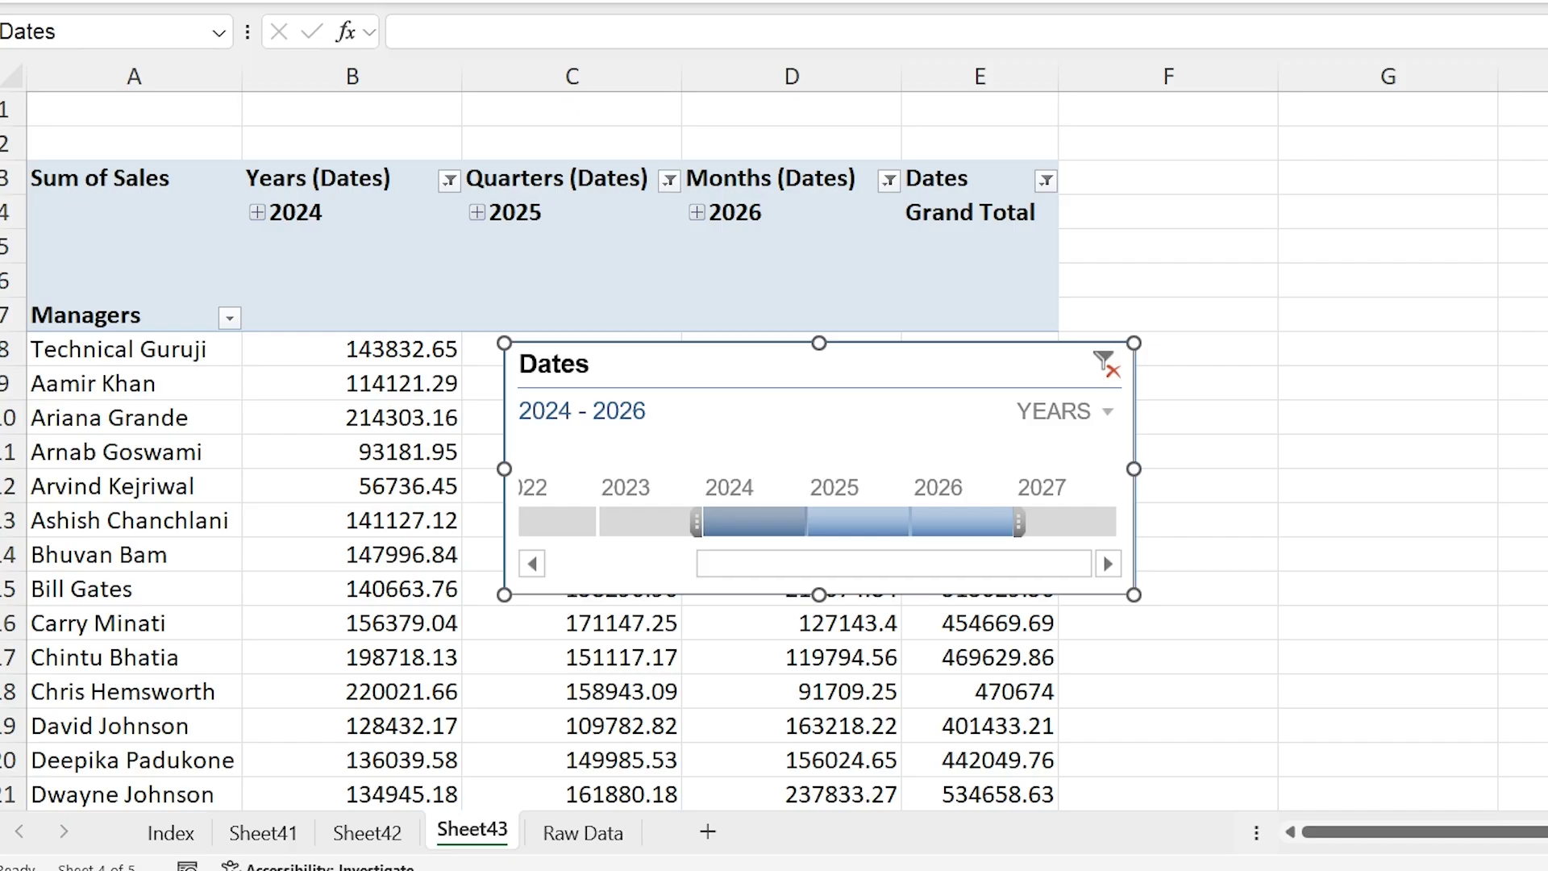
Select 2023 on the timeline, extend the period through 2025, and move the timeline next to the Managers column
left_click(647, 522)
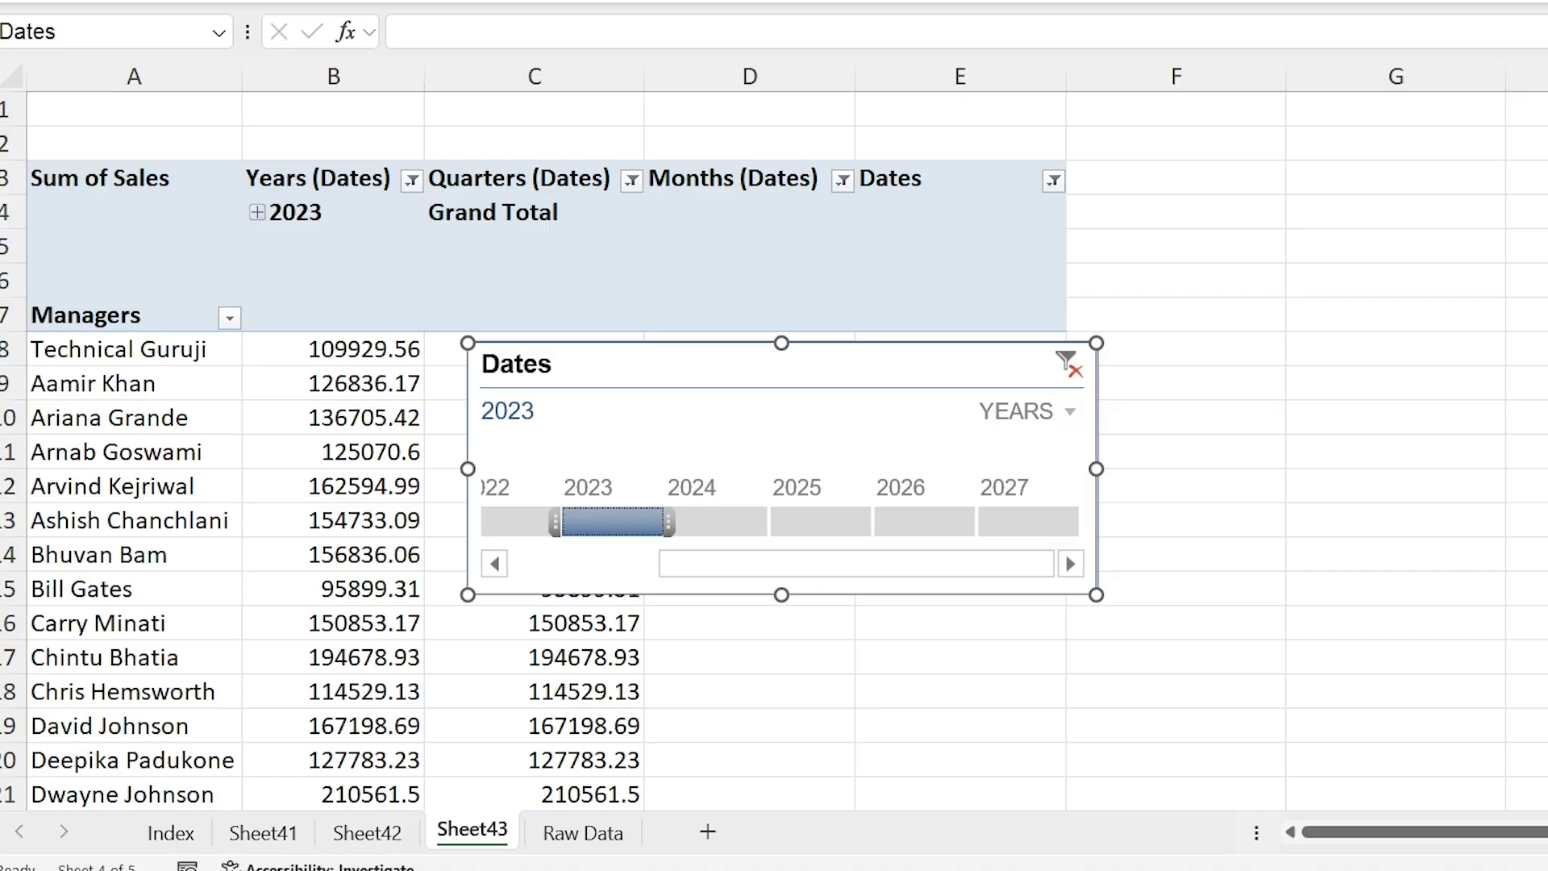
left_click(1028, 522)
left_click(612, 521)
left_click_drag(668, 521, 846, 522)
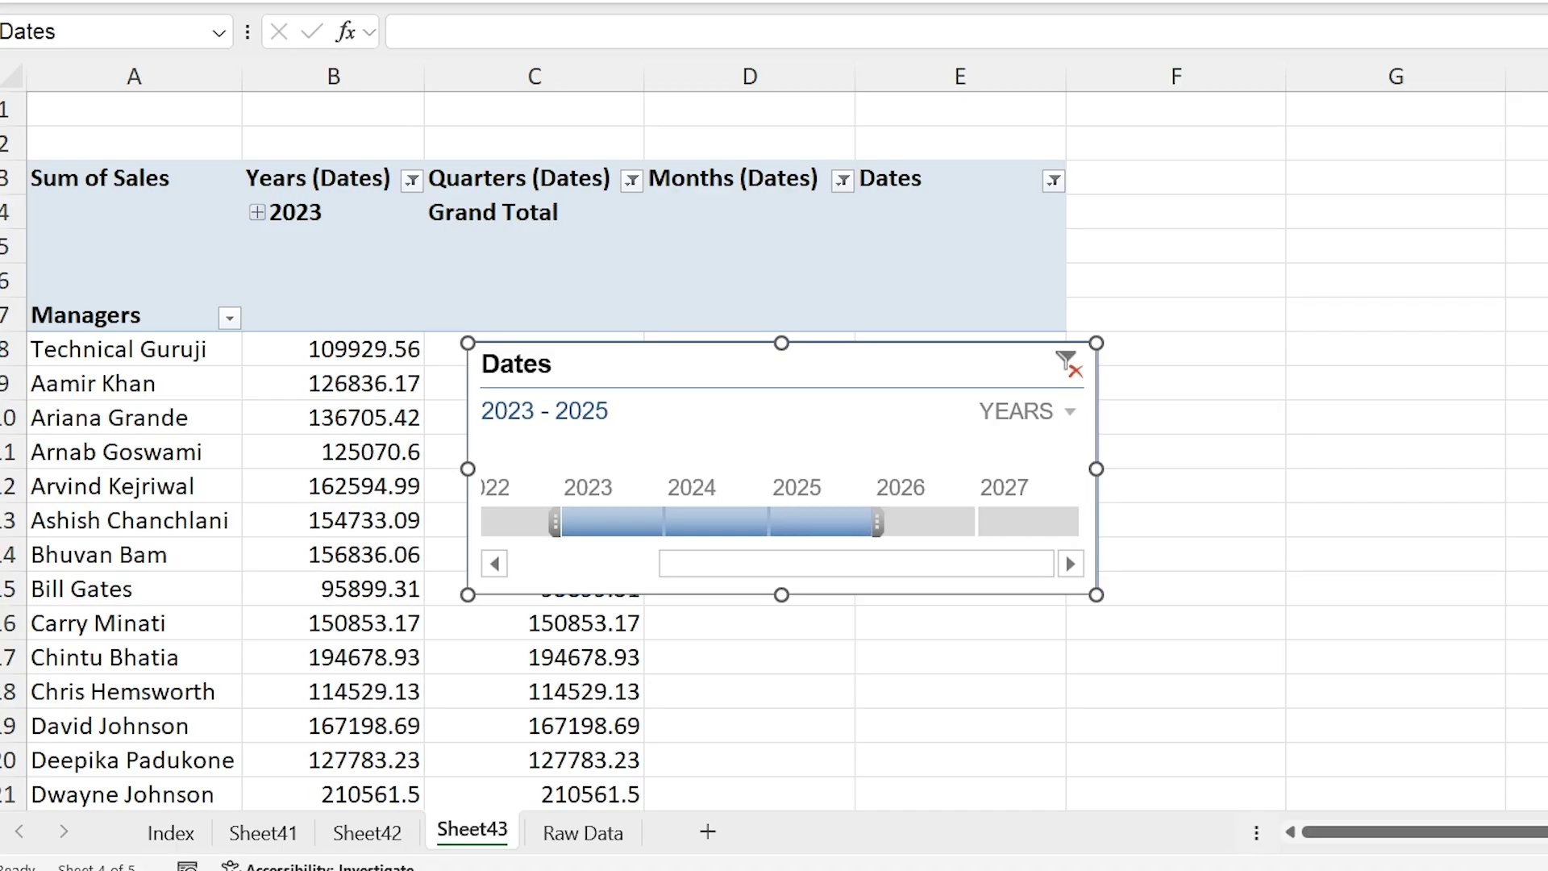
left_click_drag(807, 363, 536, 327)
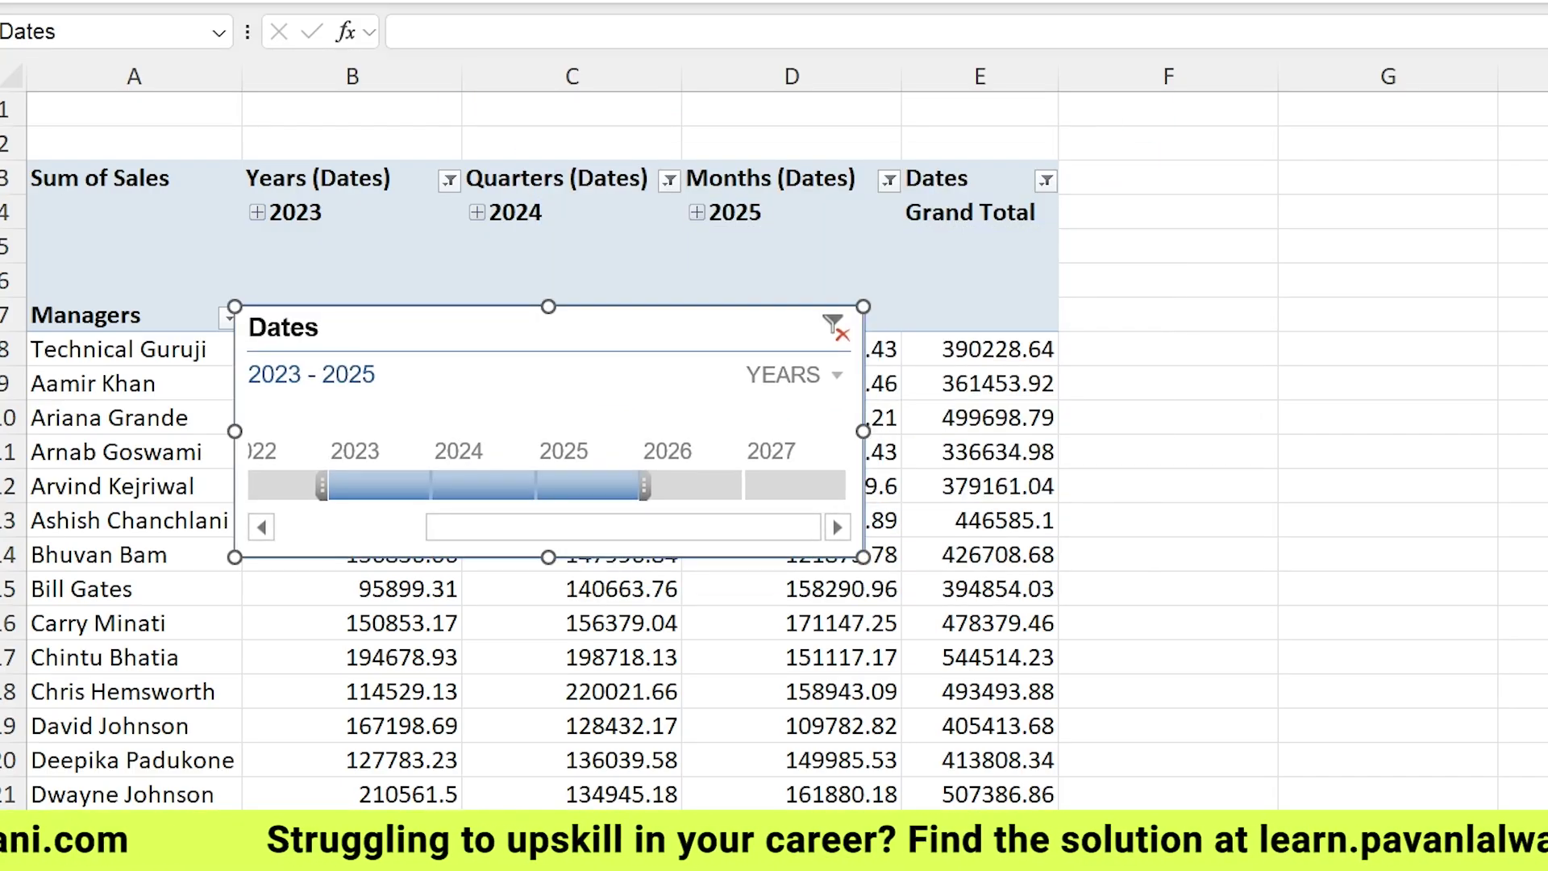
Examine the time levels offered by the Dates timeline
left_click(836, 376)
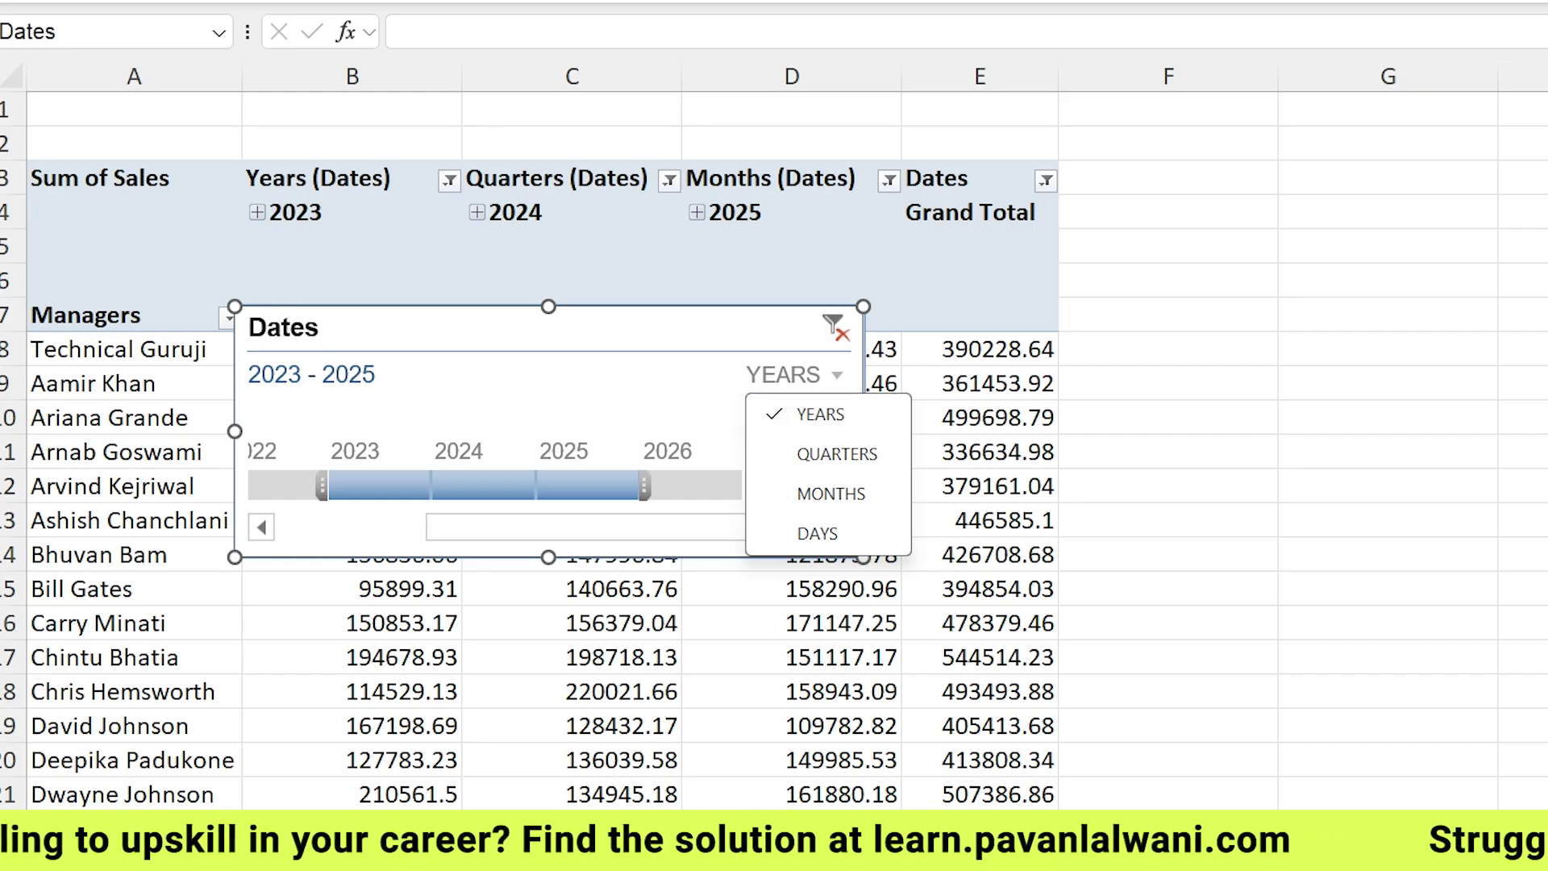
key("Escape")
left_click_drag(548, 327, 988, 314)
Remove the timeline from the sheet and clear the date filter on Years (Dates)
left_click(352, 280)
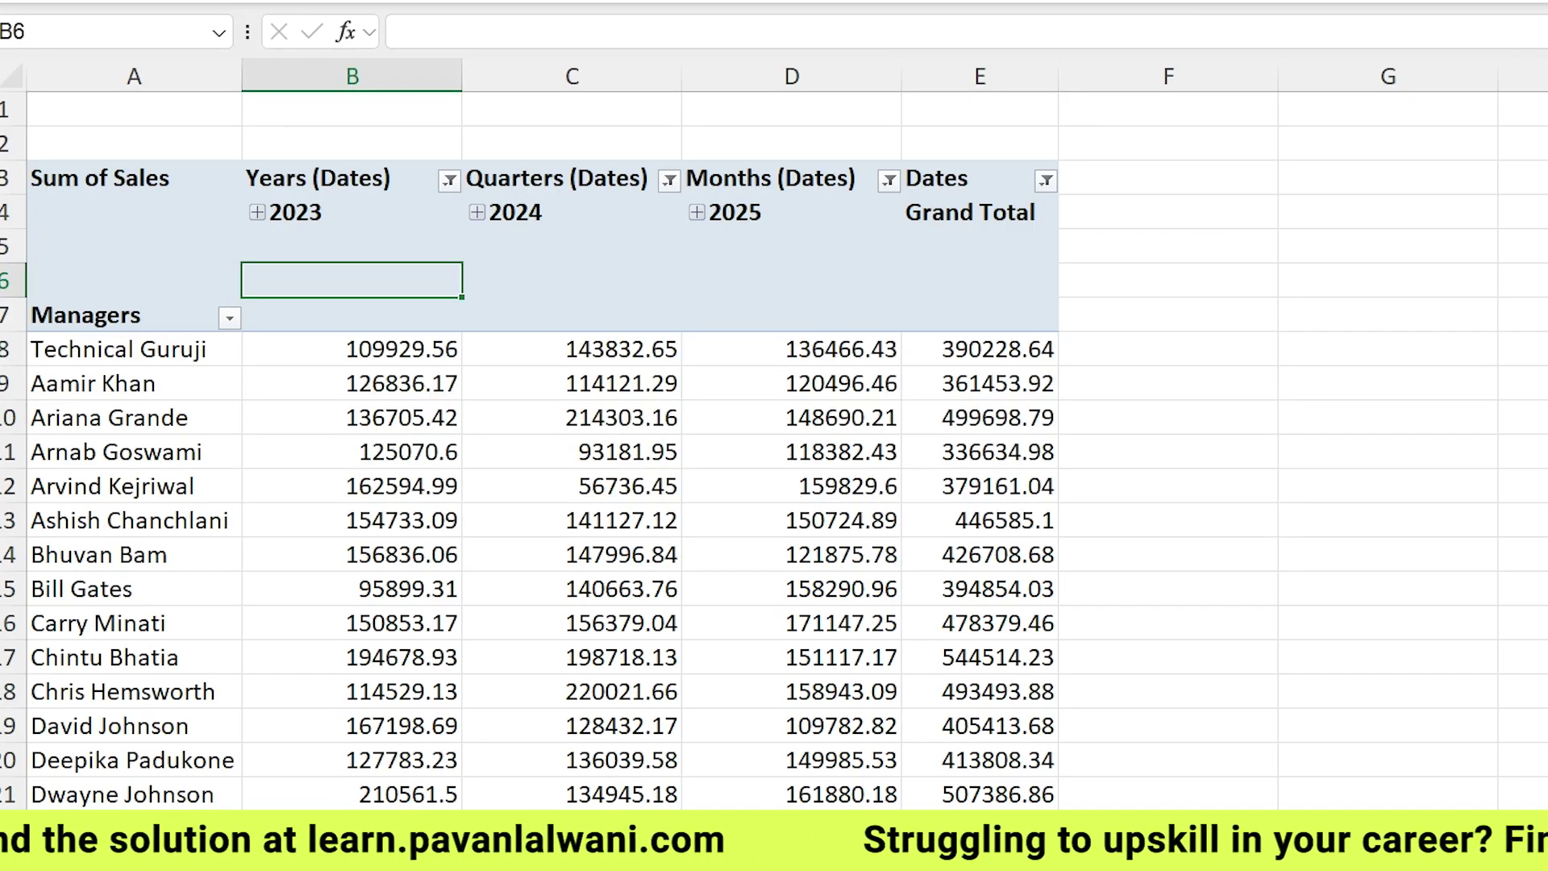
left_click(448, 180)
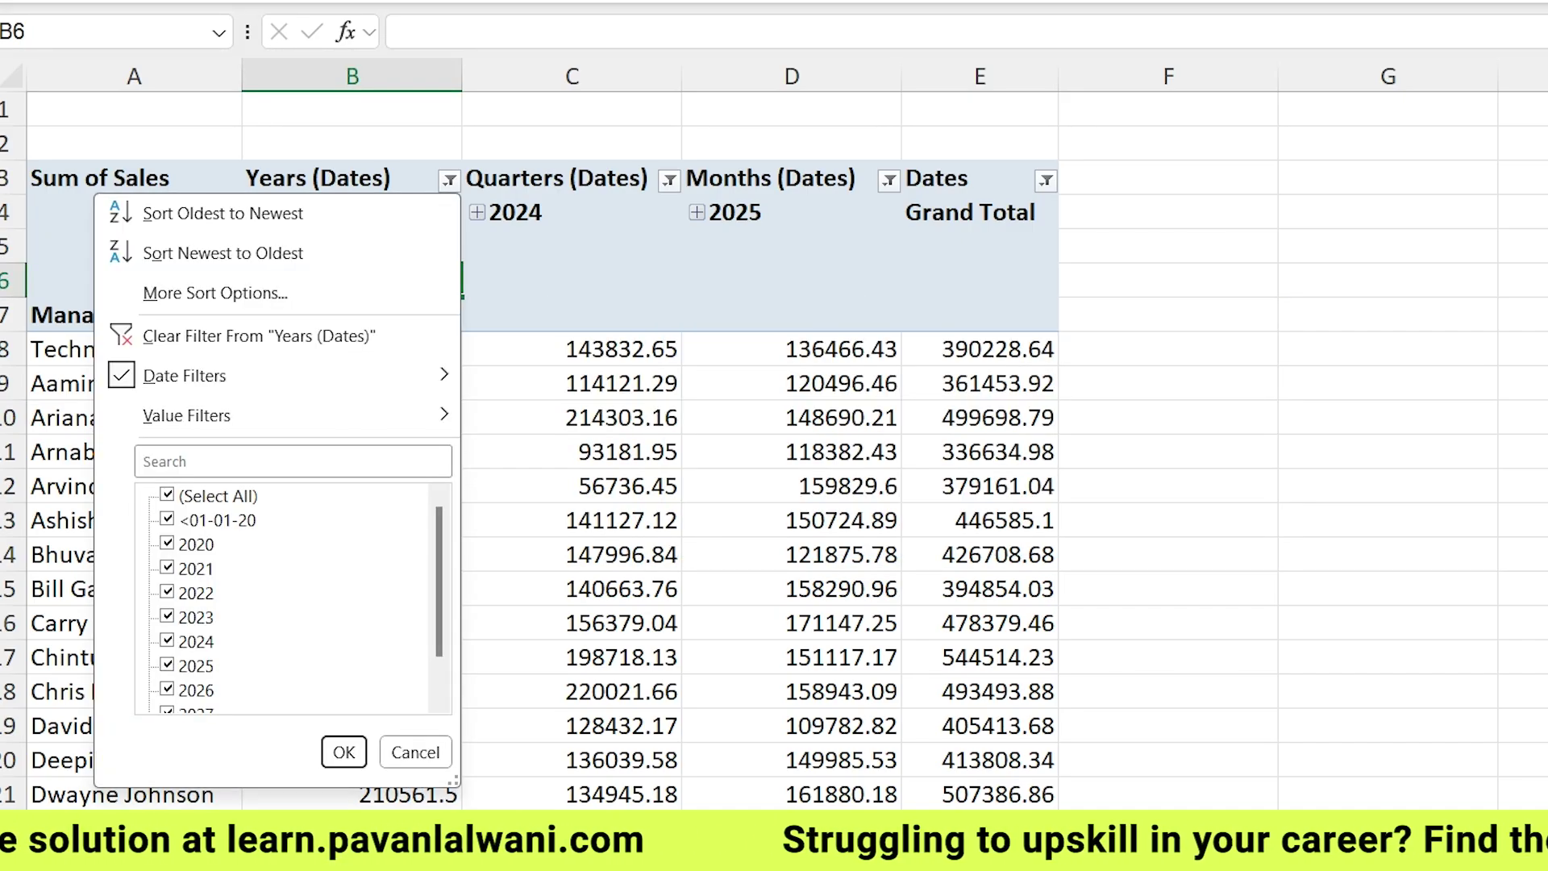
key("Escape")
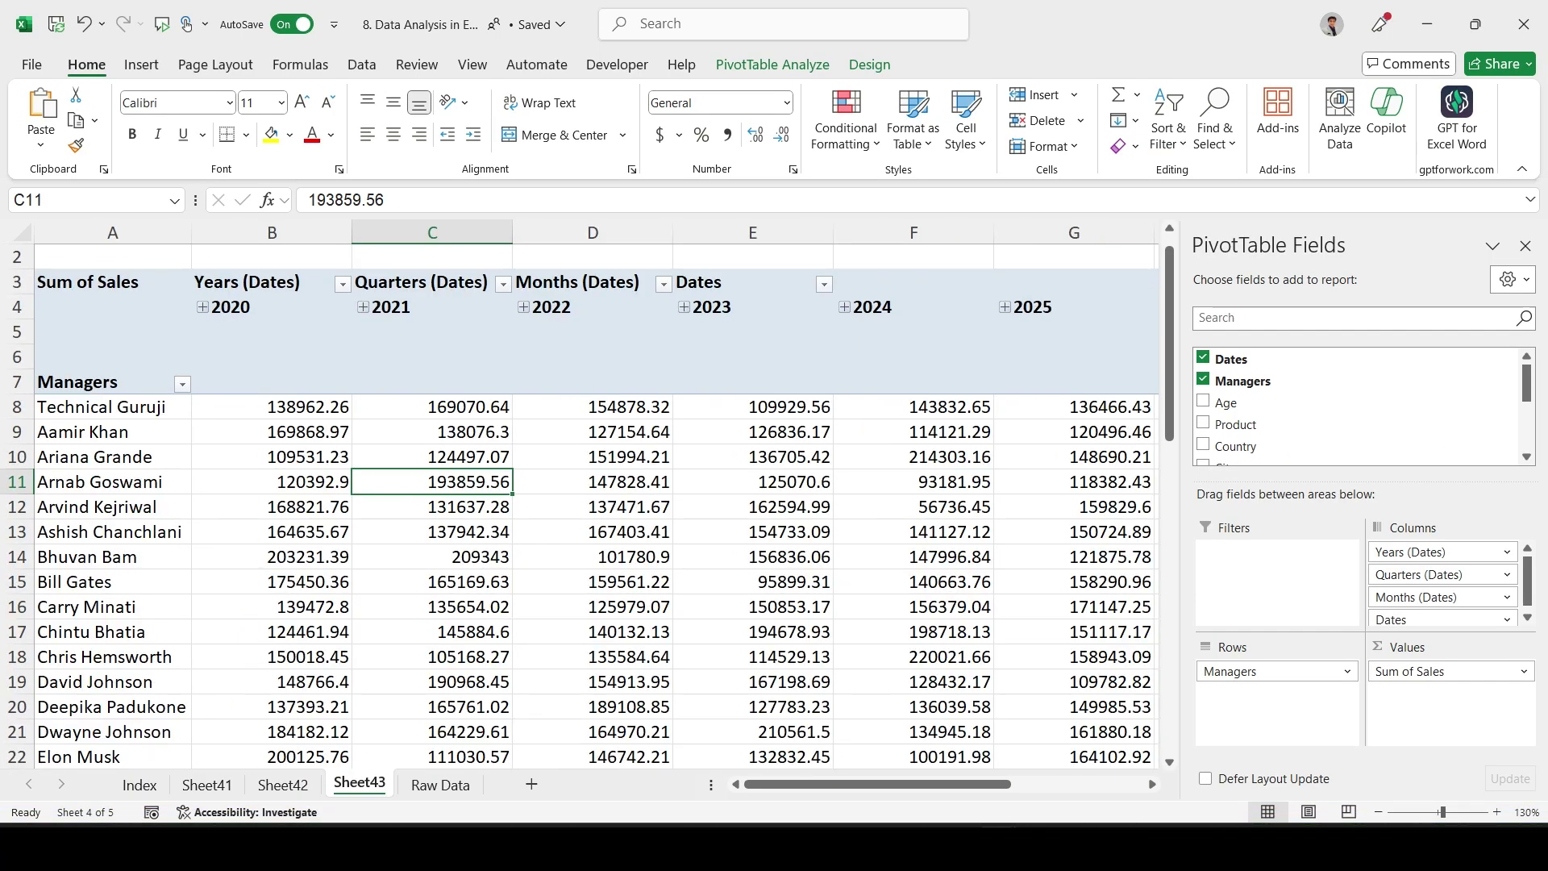
Insert a Managers slicer for the PivotTable and move it up over columns B and C
scroll(588, 501, "up", 1)
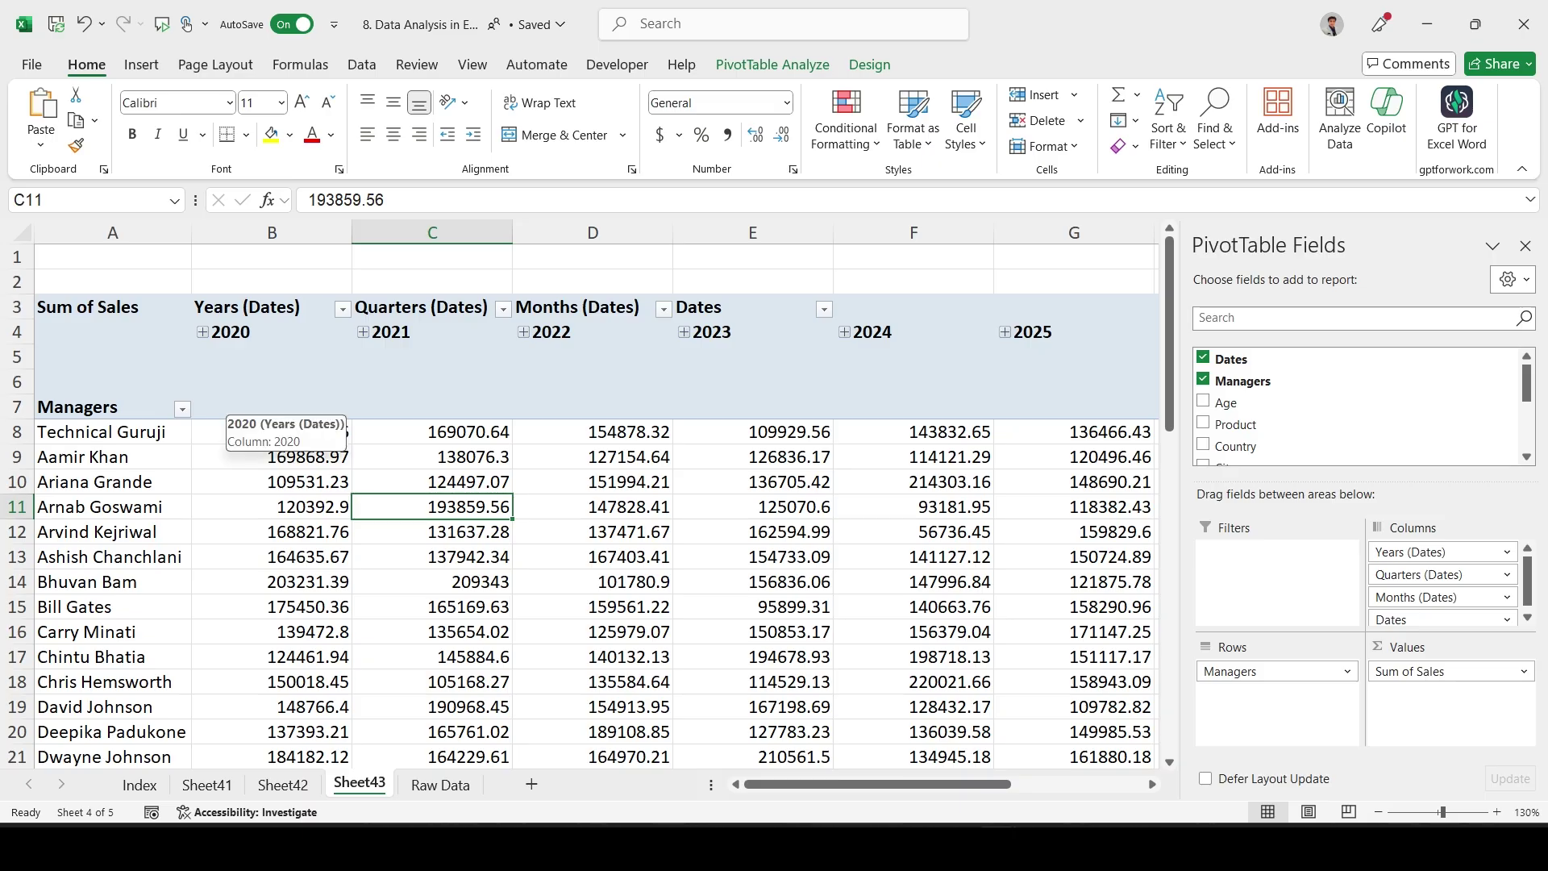
left_click(773, 64)
left_click(603, 121)
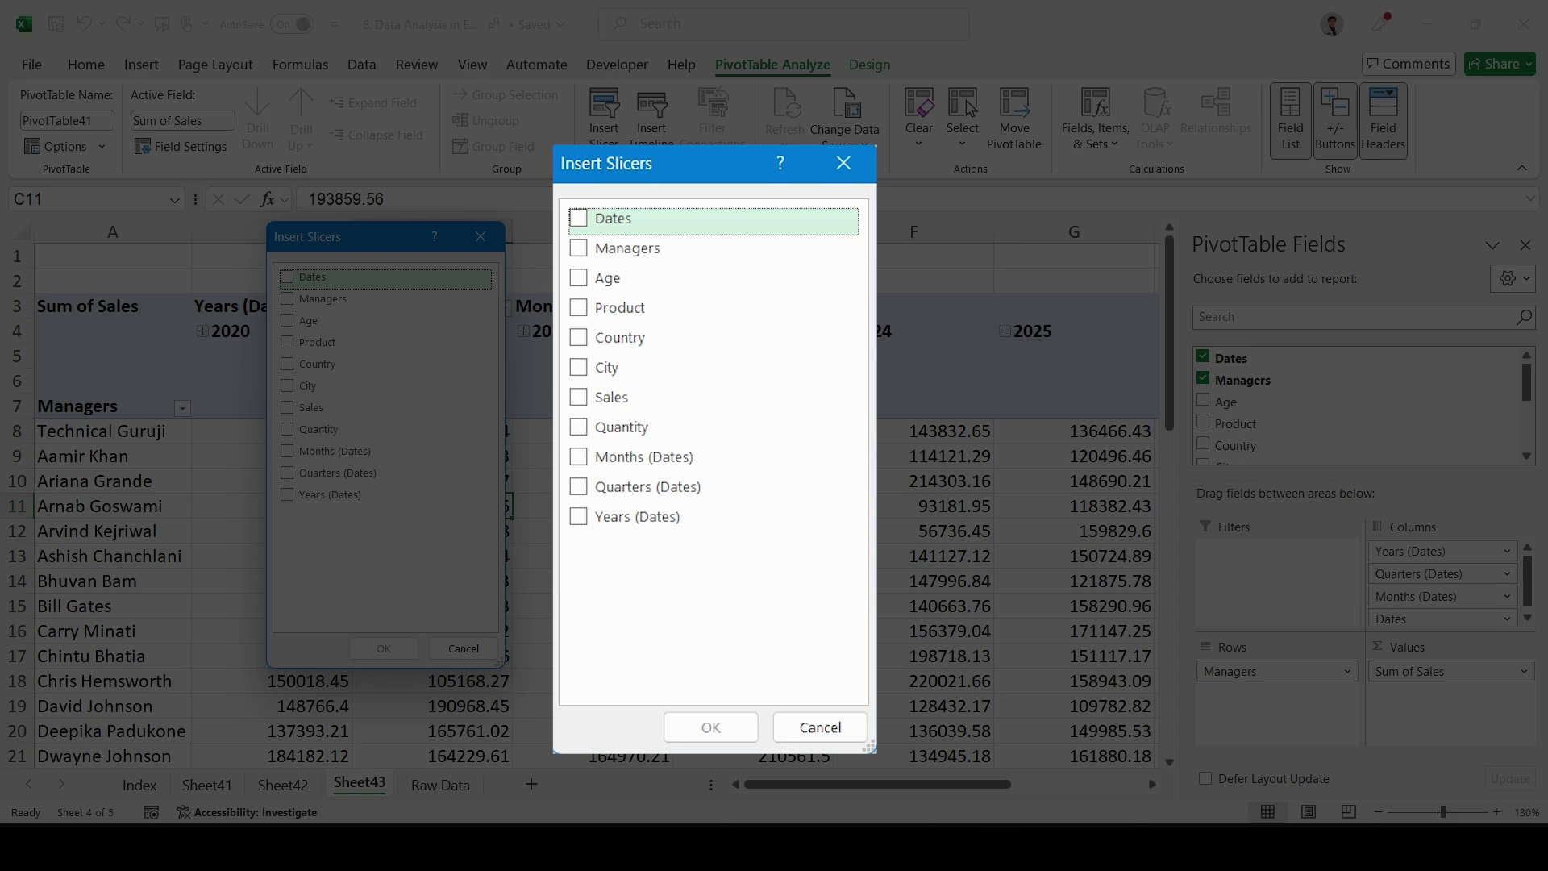
left_click(287, 299)
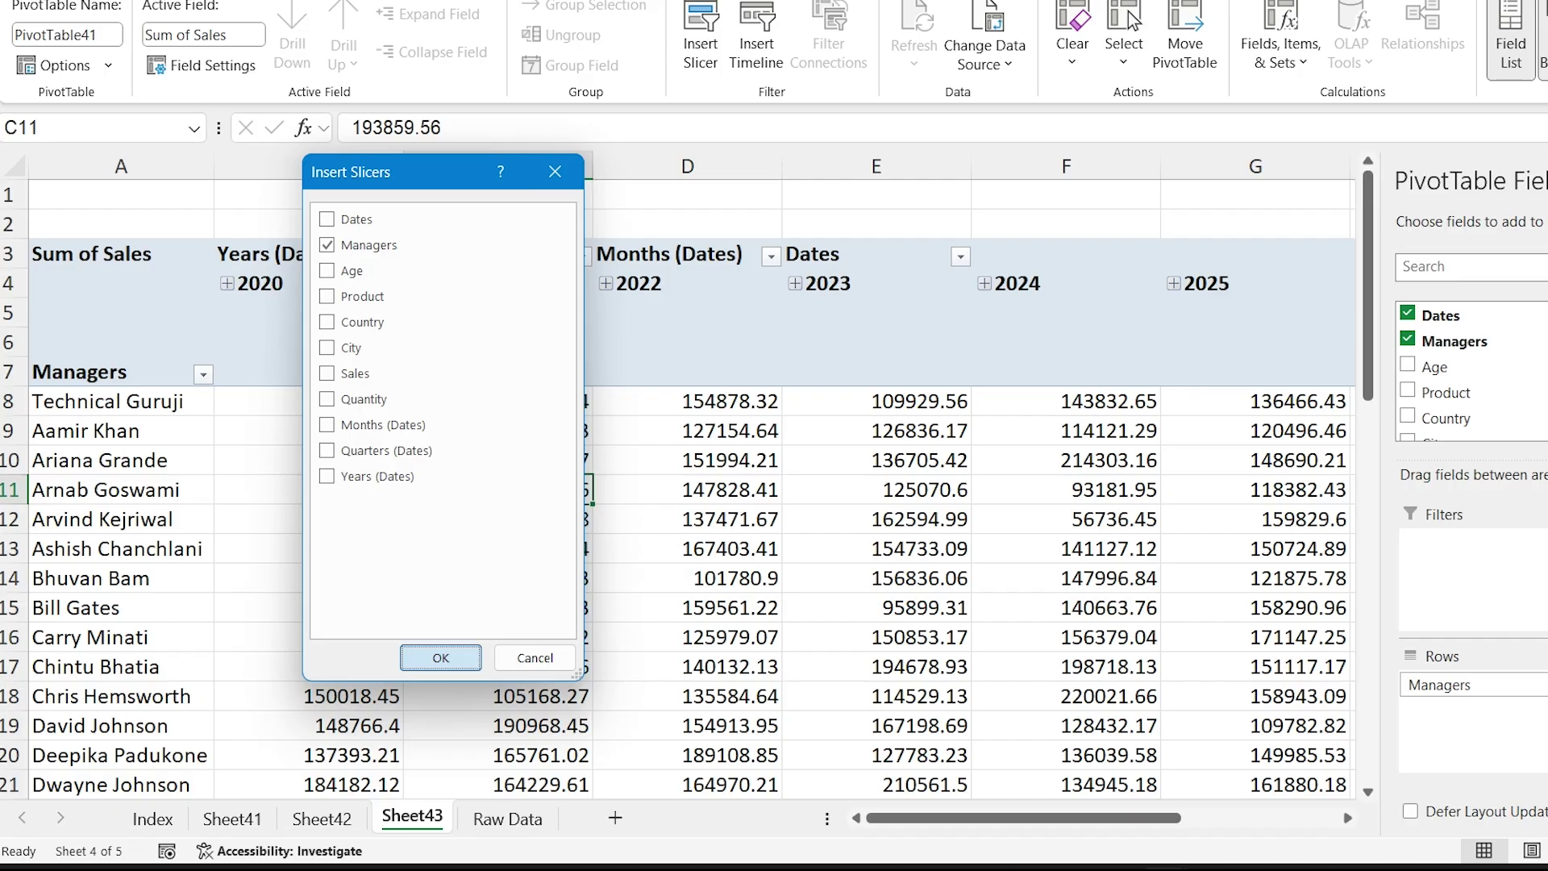
left_click(710, 727)
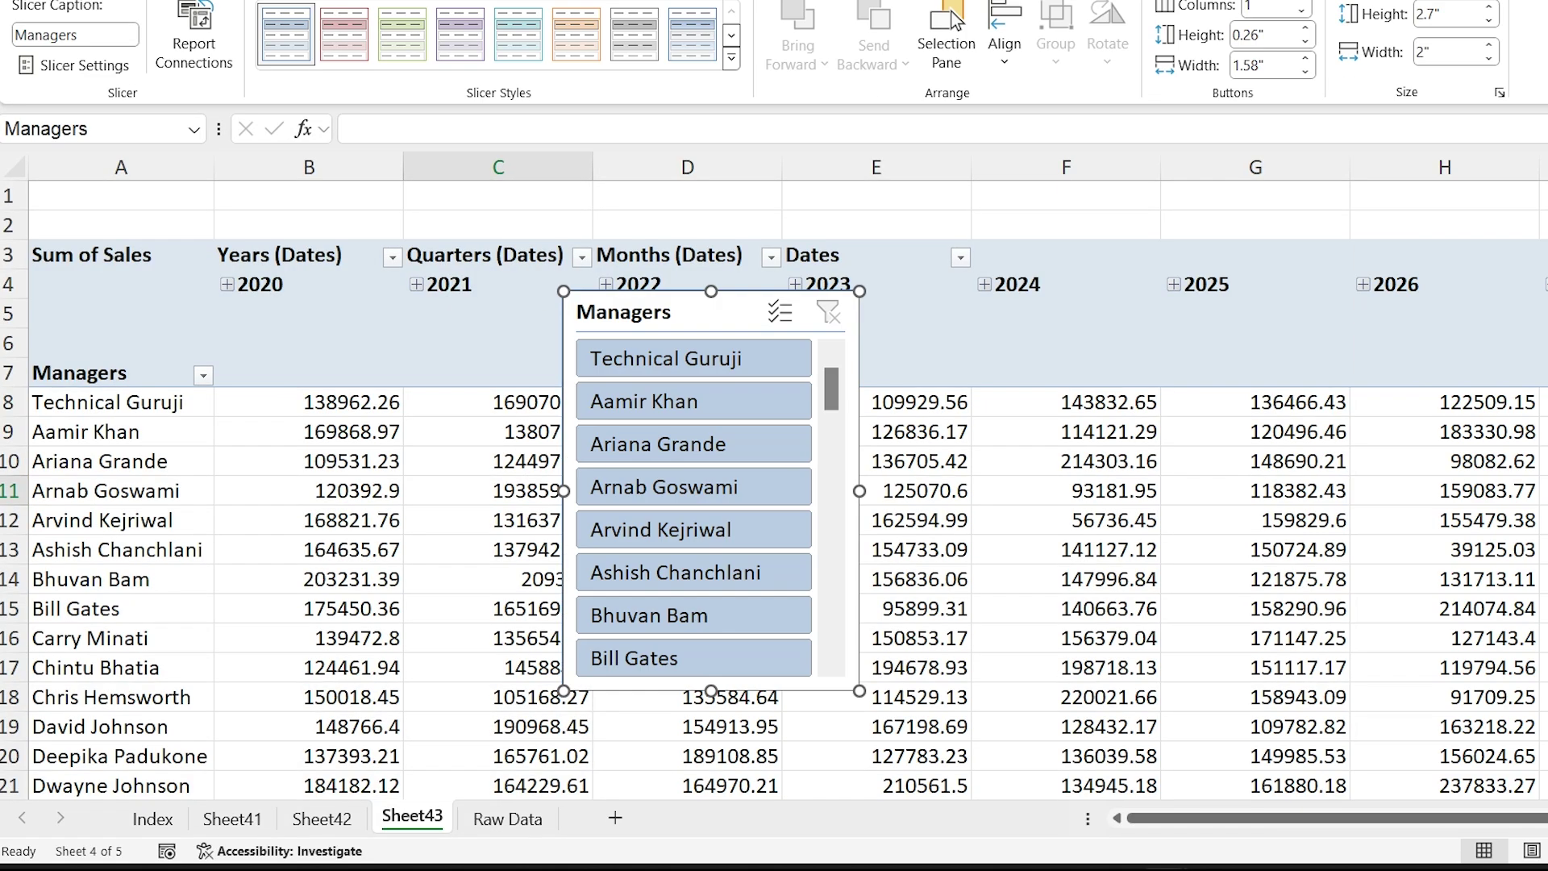
left_click_drag(693, 312, 490, 228)
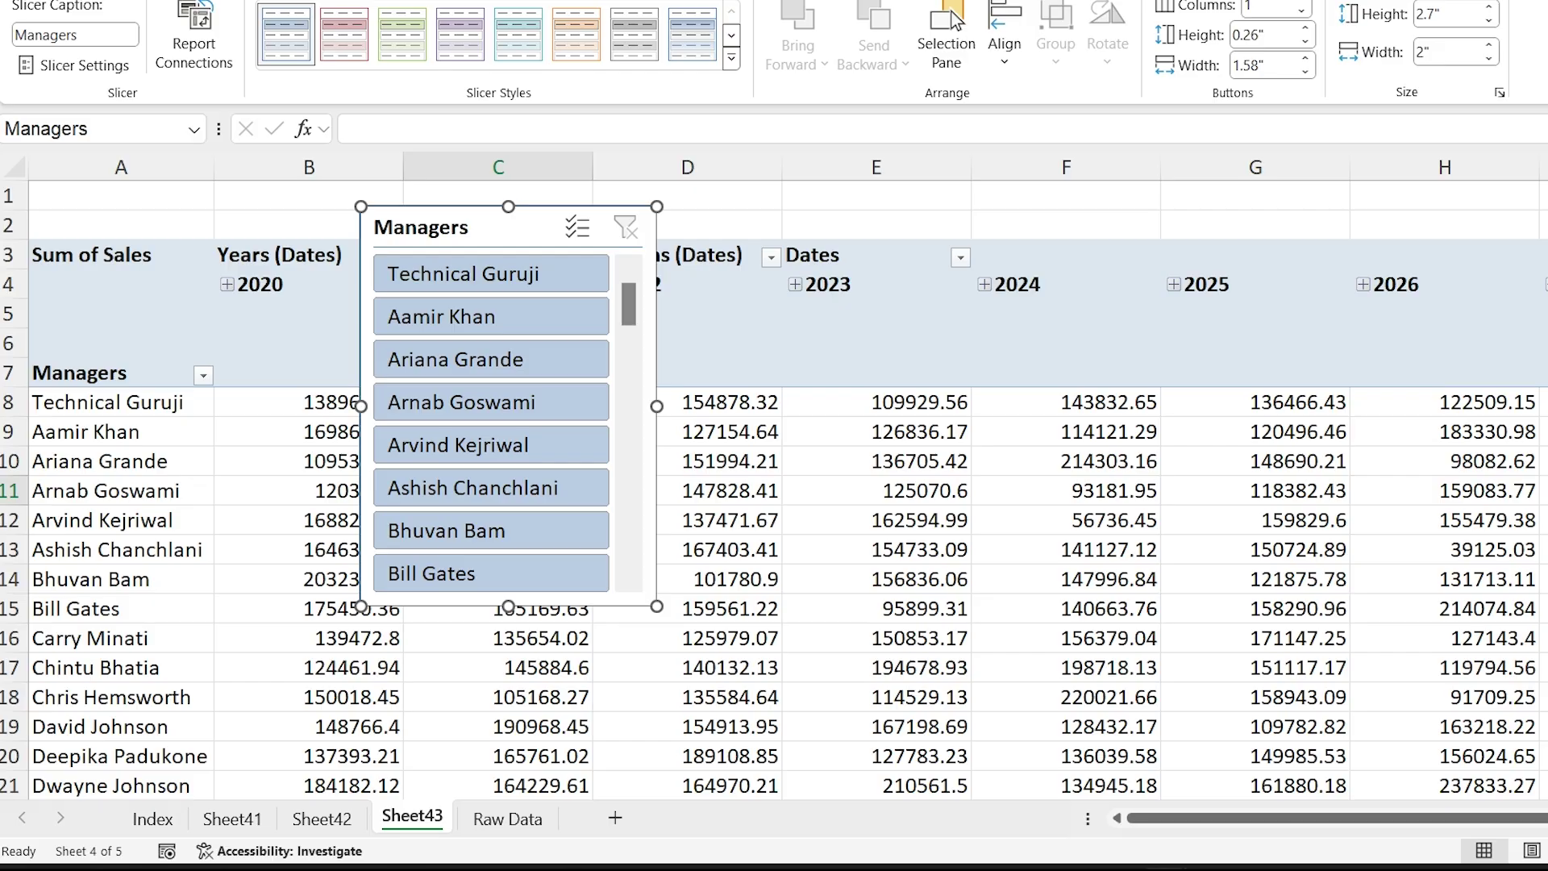
Filter the PivotTable by Aamir Khan, switch the slicer to Arnab Goswami, and add Aamir Khan to the selection
left_click(491, 316)
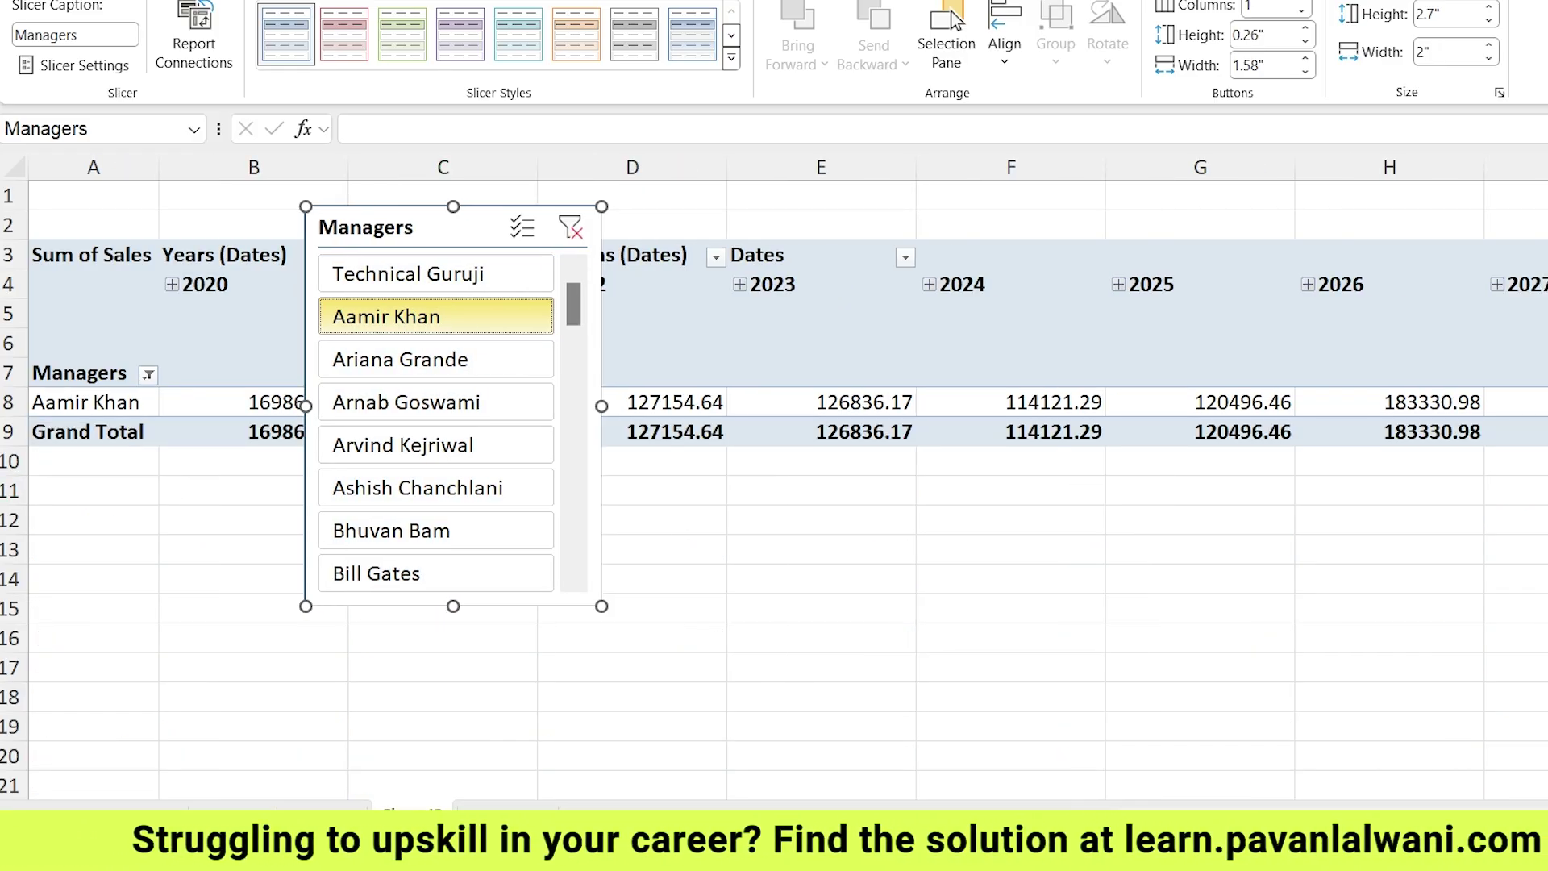
left_click(469, 404)
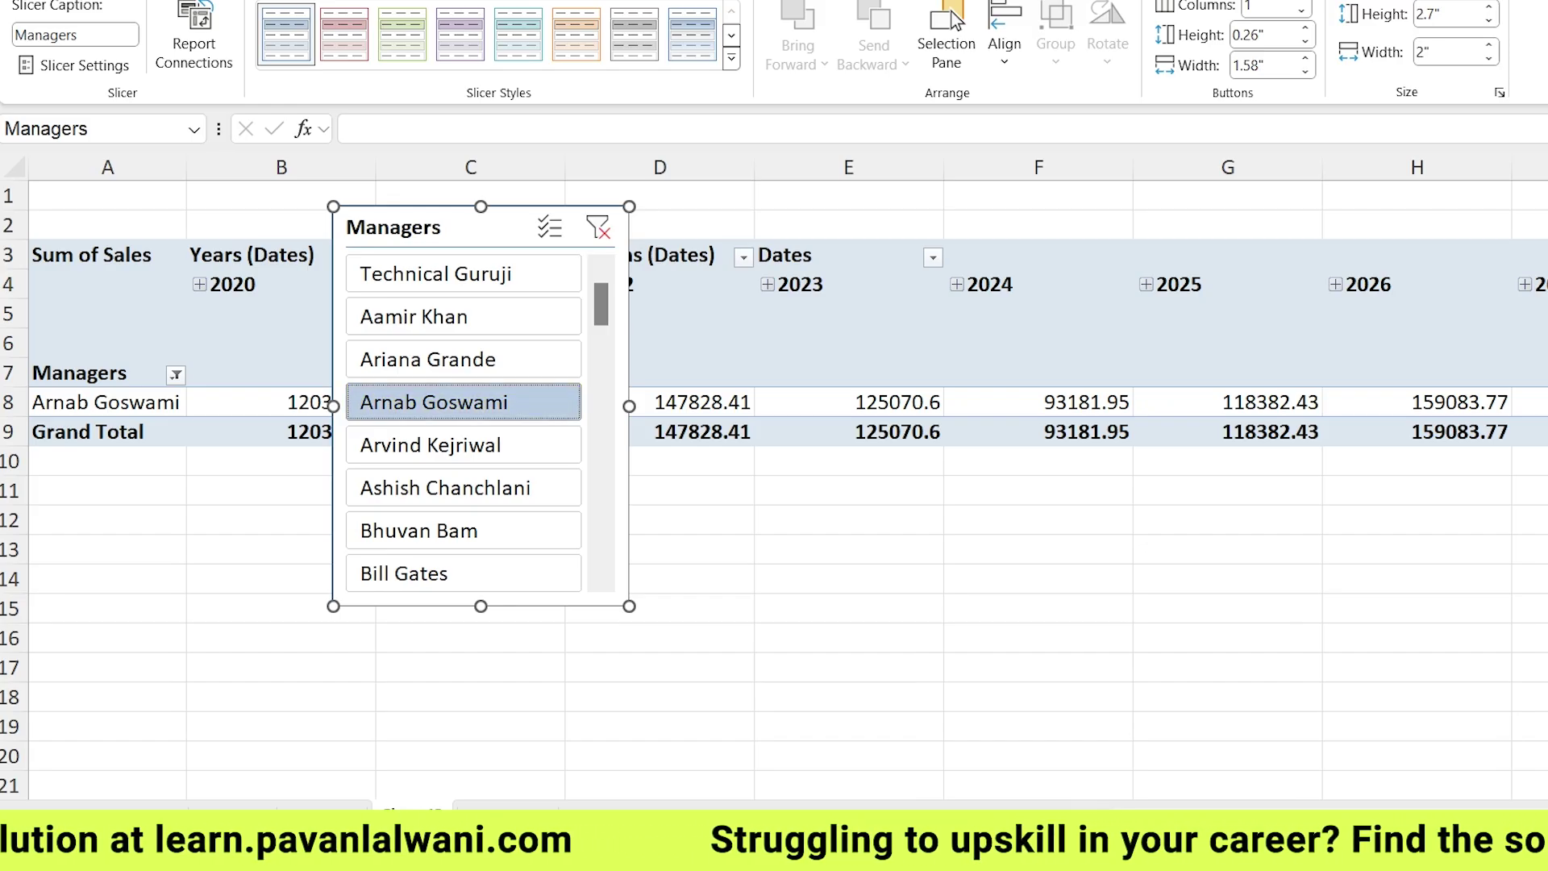
left_click(463, 316, "ctrl")
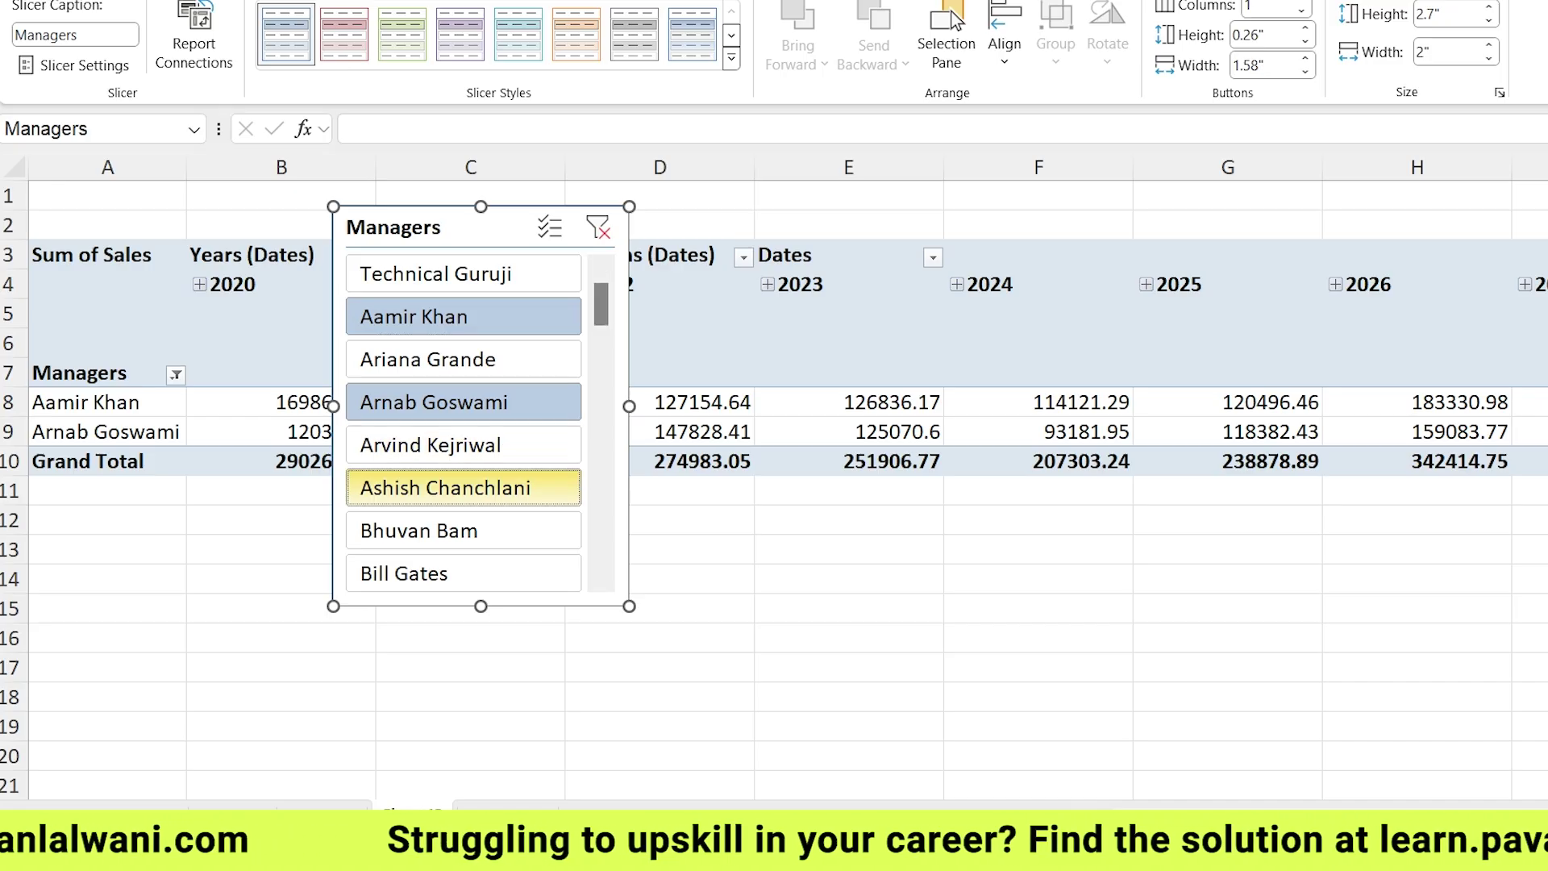
Add Ashish Chanchlani, Bill Gates and Bhuvan Bam to the slicer selection, and clear the Managers filter
left_click(464, 488, "ctrl")
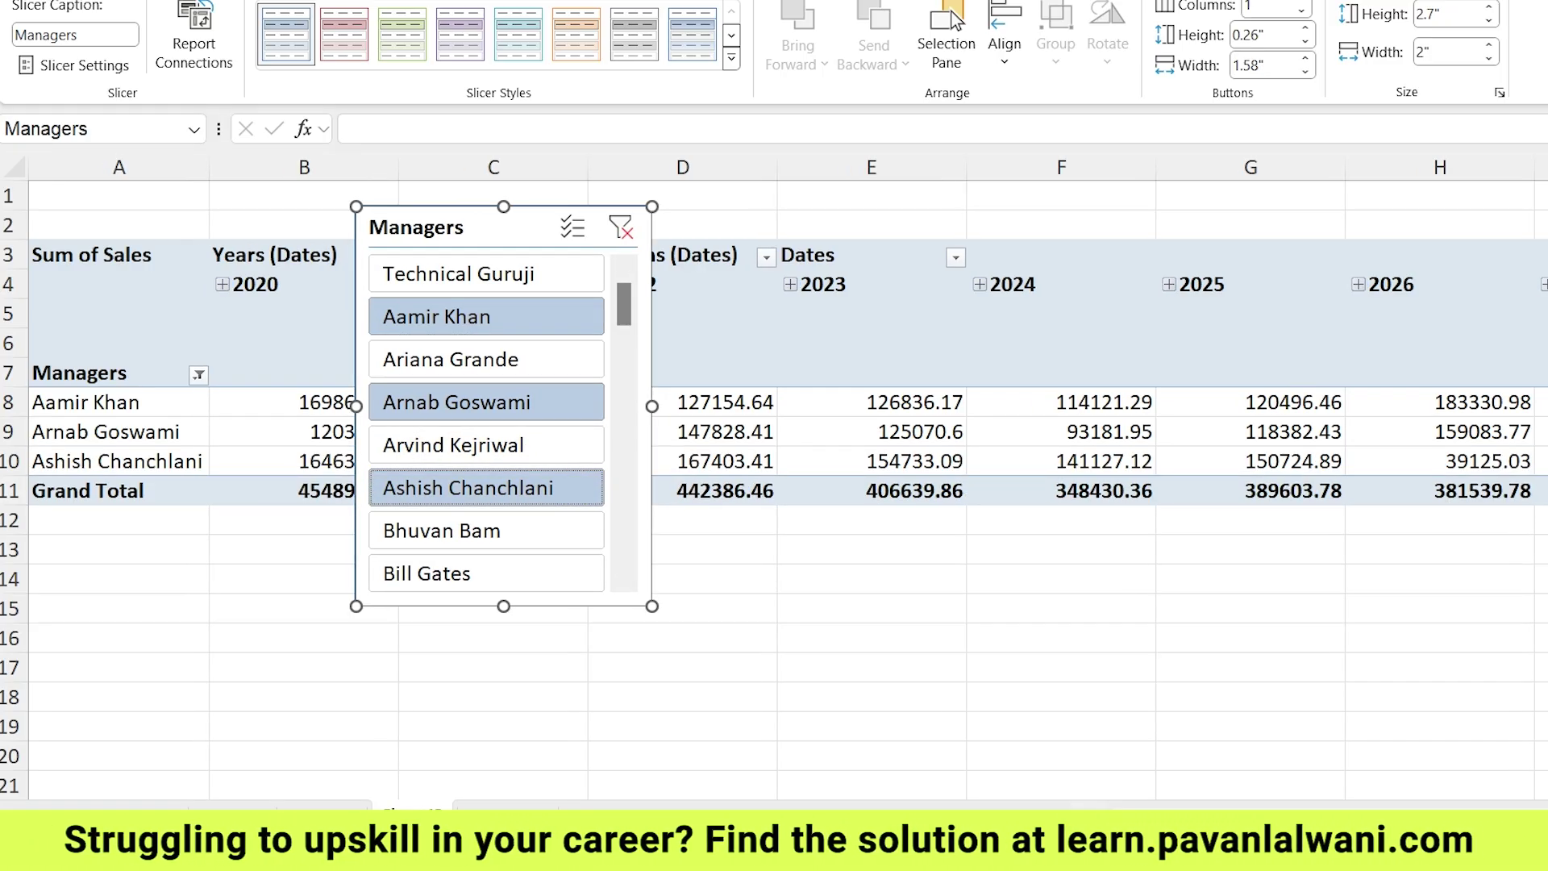
left_click(464, 573, "ctrl")
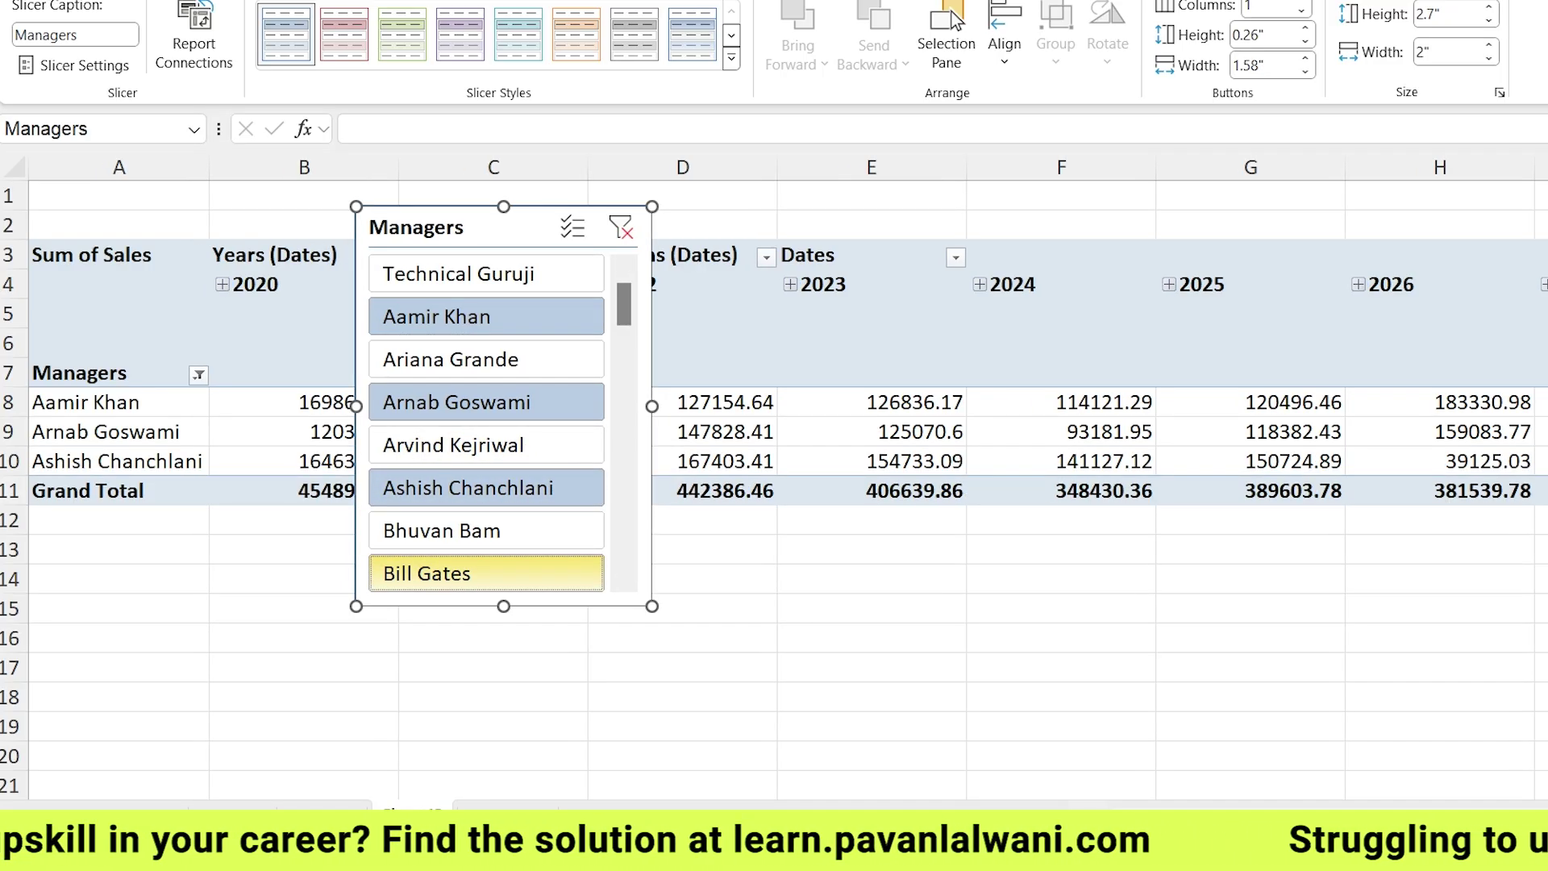
left_click(464, 530, "ctrl")
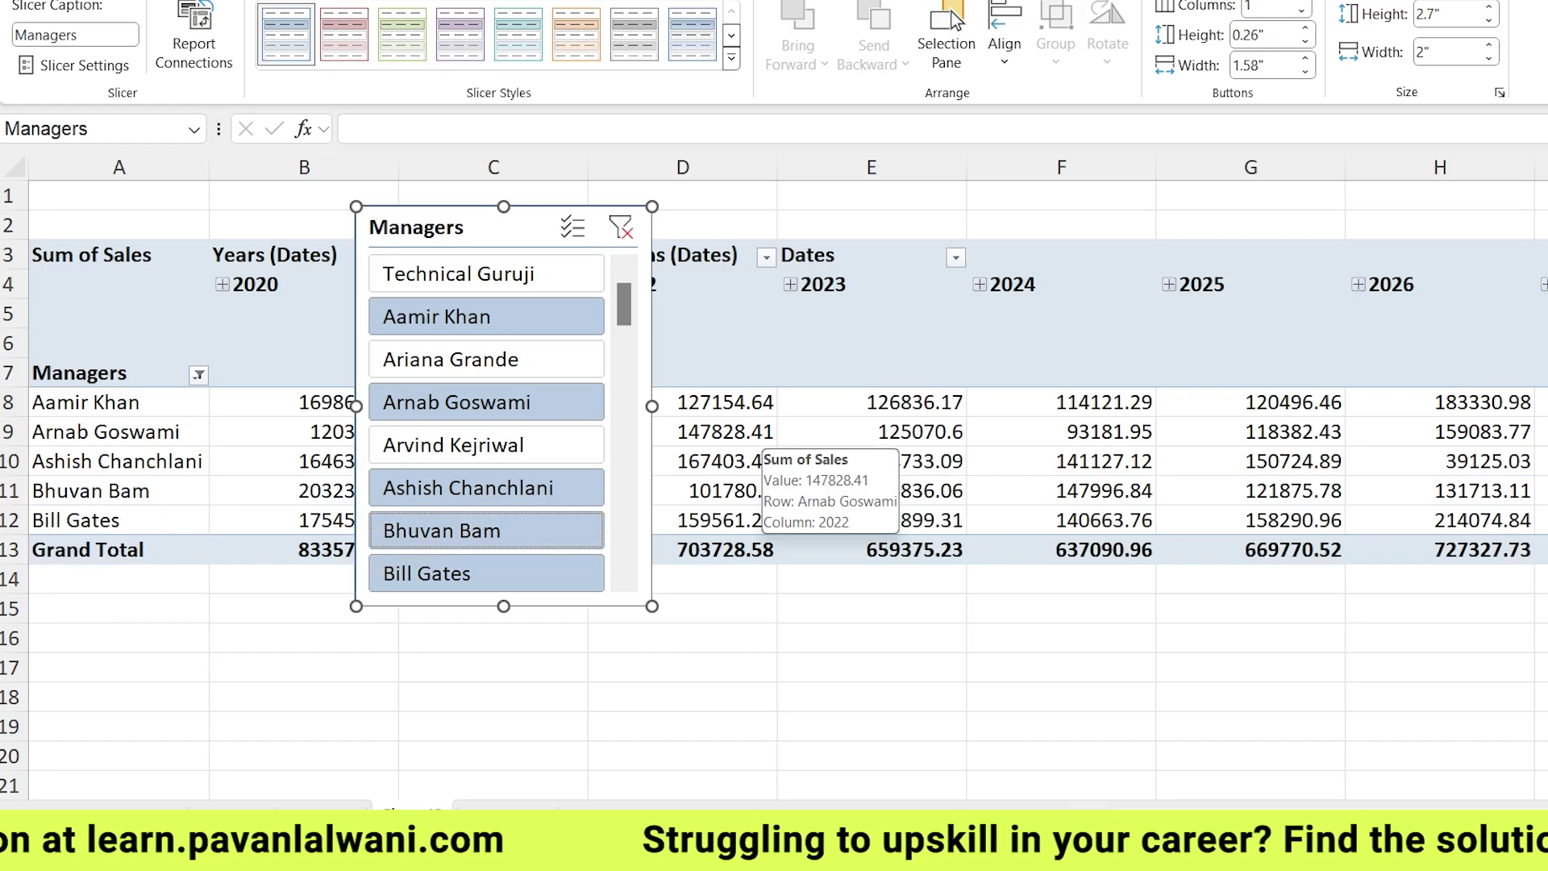
left_click(621, 228)
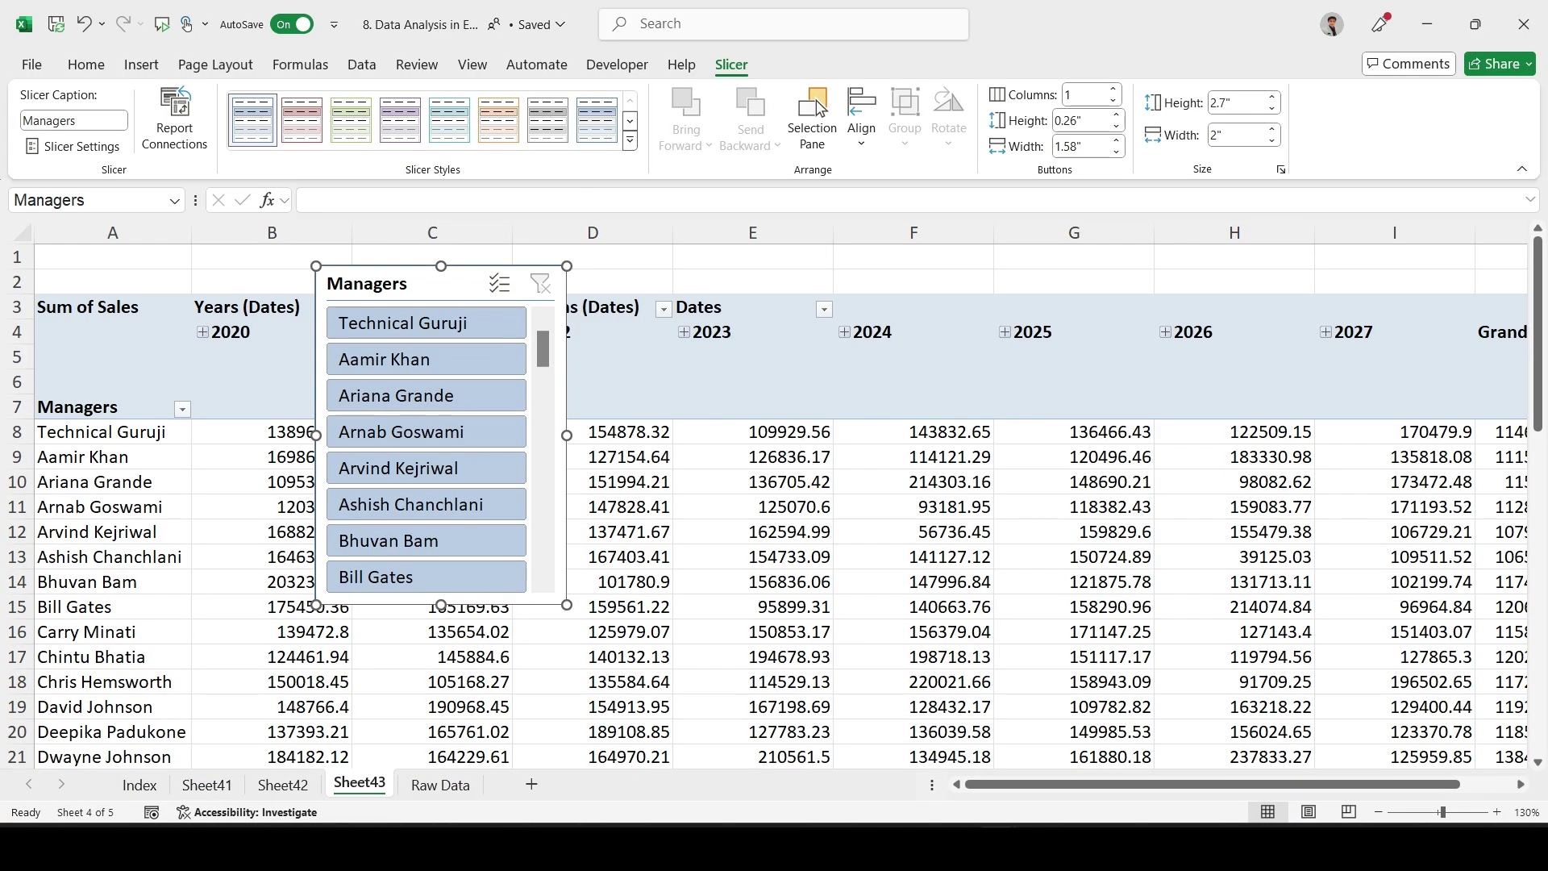
Insert Country and City slicers for the PivotTable
left_click(619, 458)
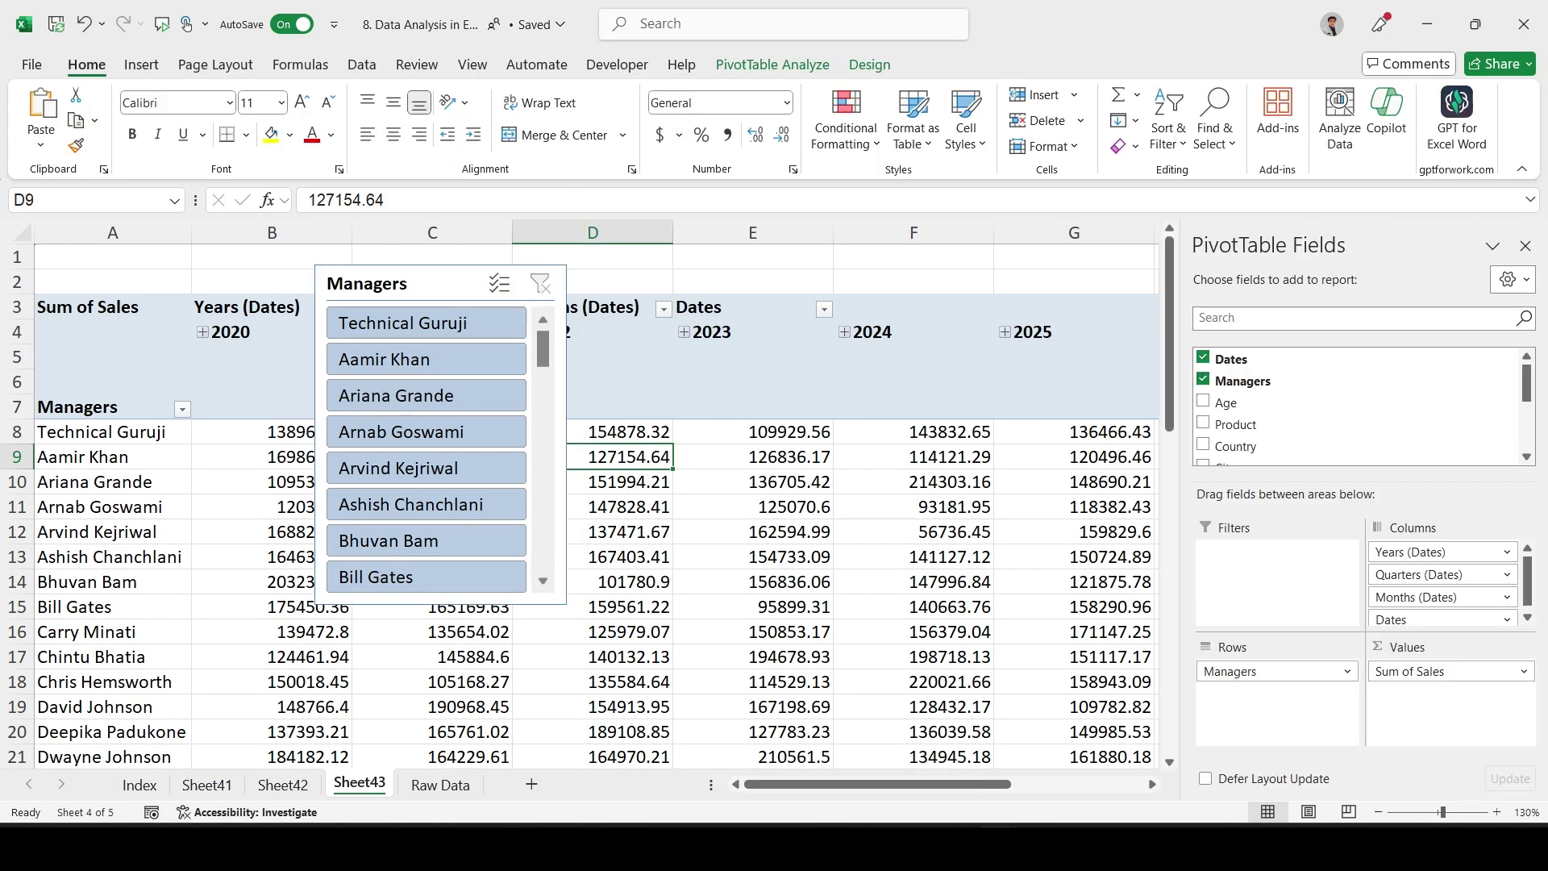
left_click(772, 65)
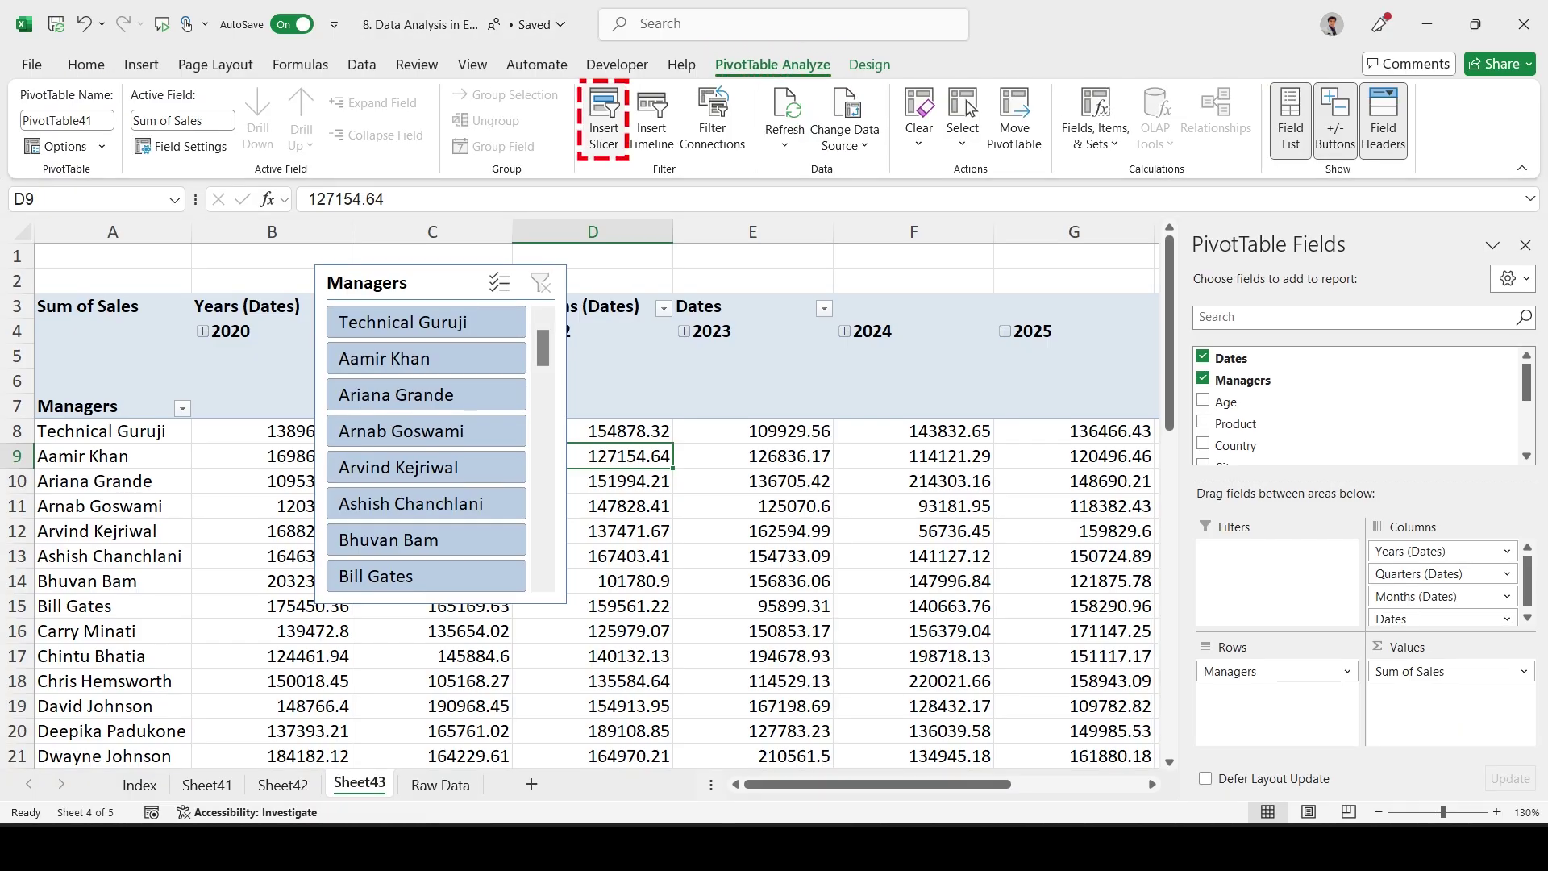
left_click(604, 113)
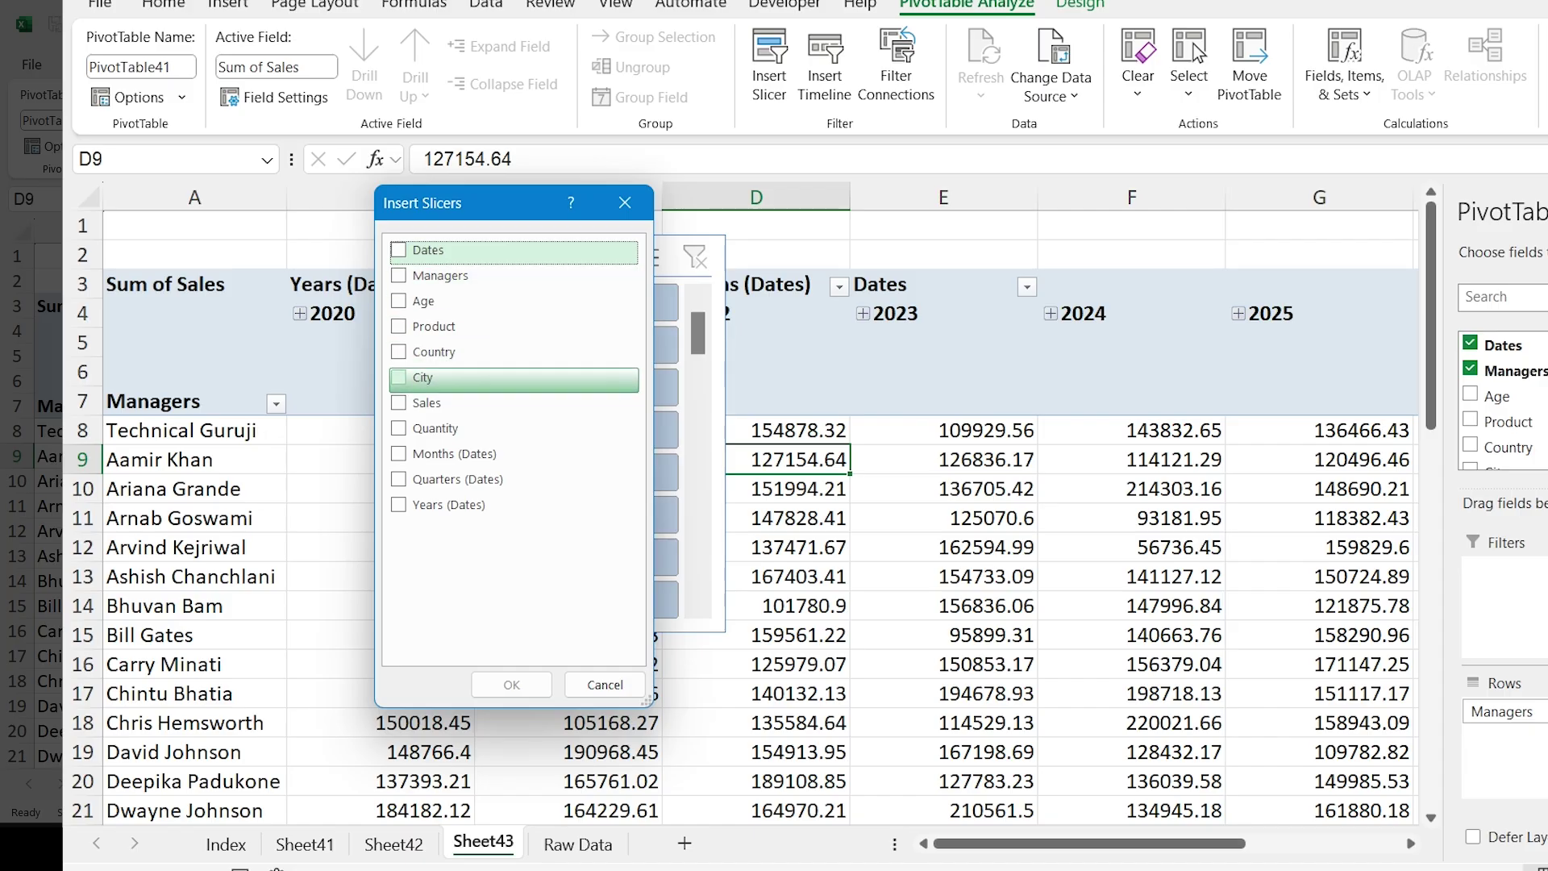
left_click(398, 352)
left_click(398, 377)
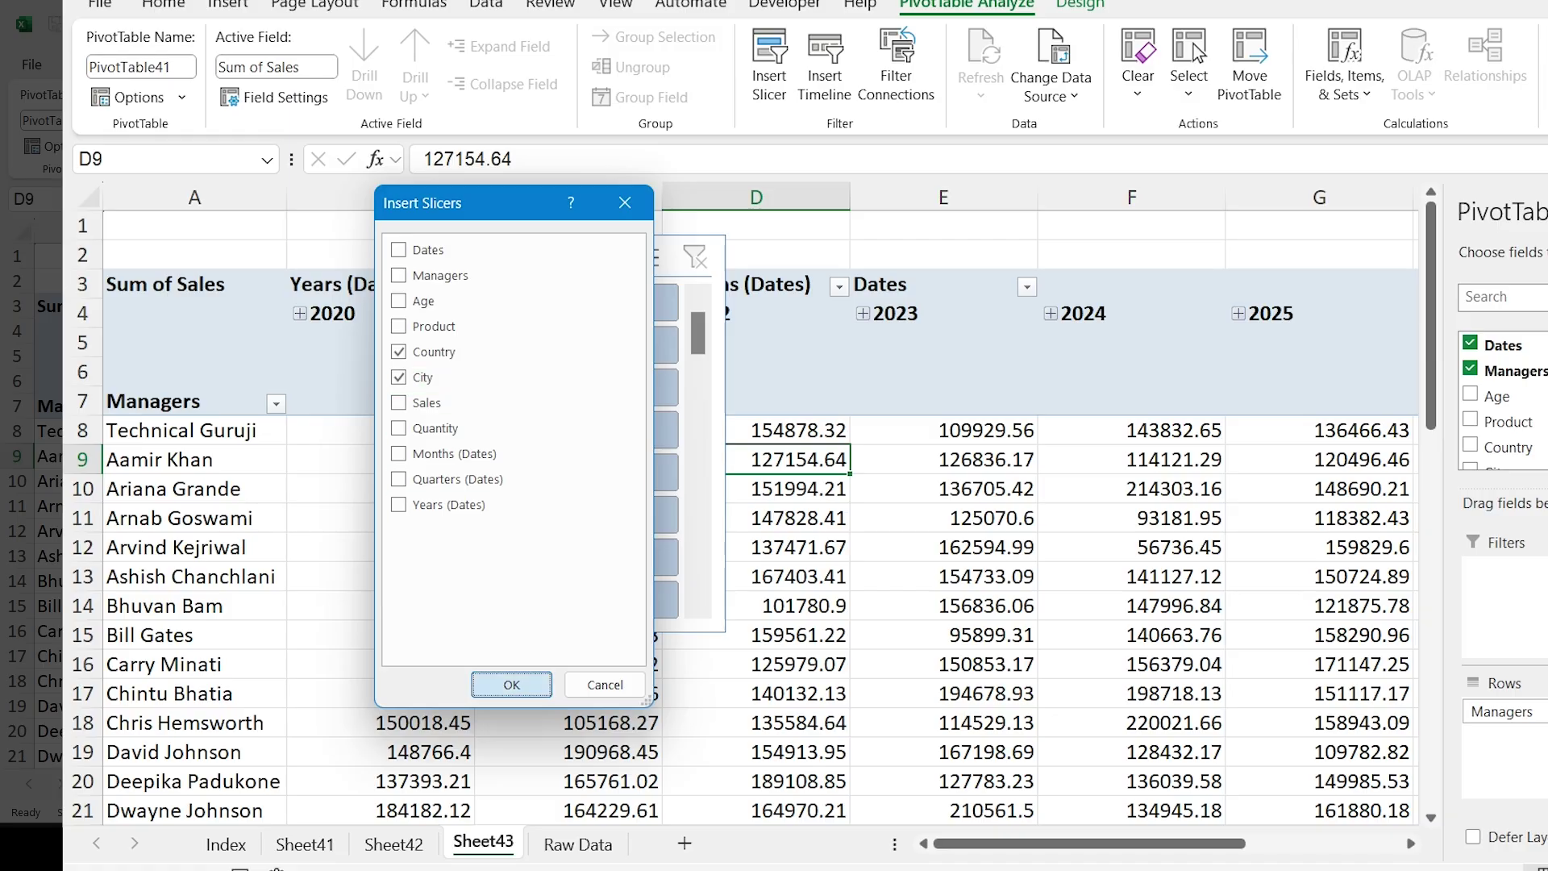
left_click(511, 684)
Spread the overlapping slicers side by side in the order Country, Managers, City
left_click_drag(782, 380, 1050, 289)
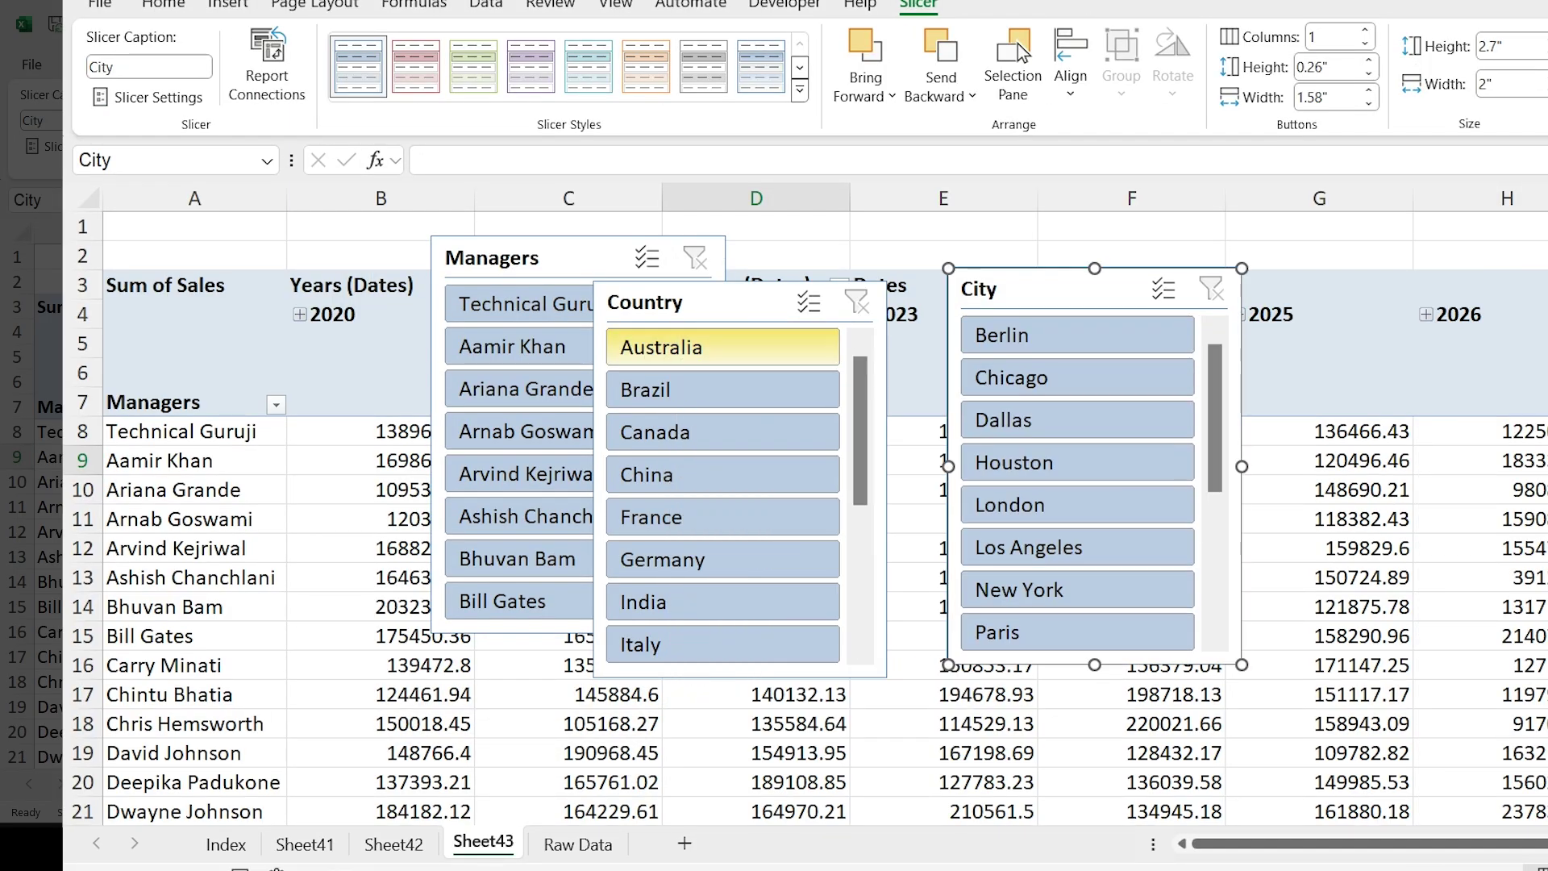
left_click_drag(726, 303, 295, 254)
left_click_drag(556, 257, 648, 244)
Filter the PivotTable by Australia, Aamir Khan and London, and move the City and Managers slicers clear of the filtered table
left_click(291, 298)
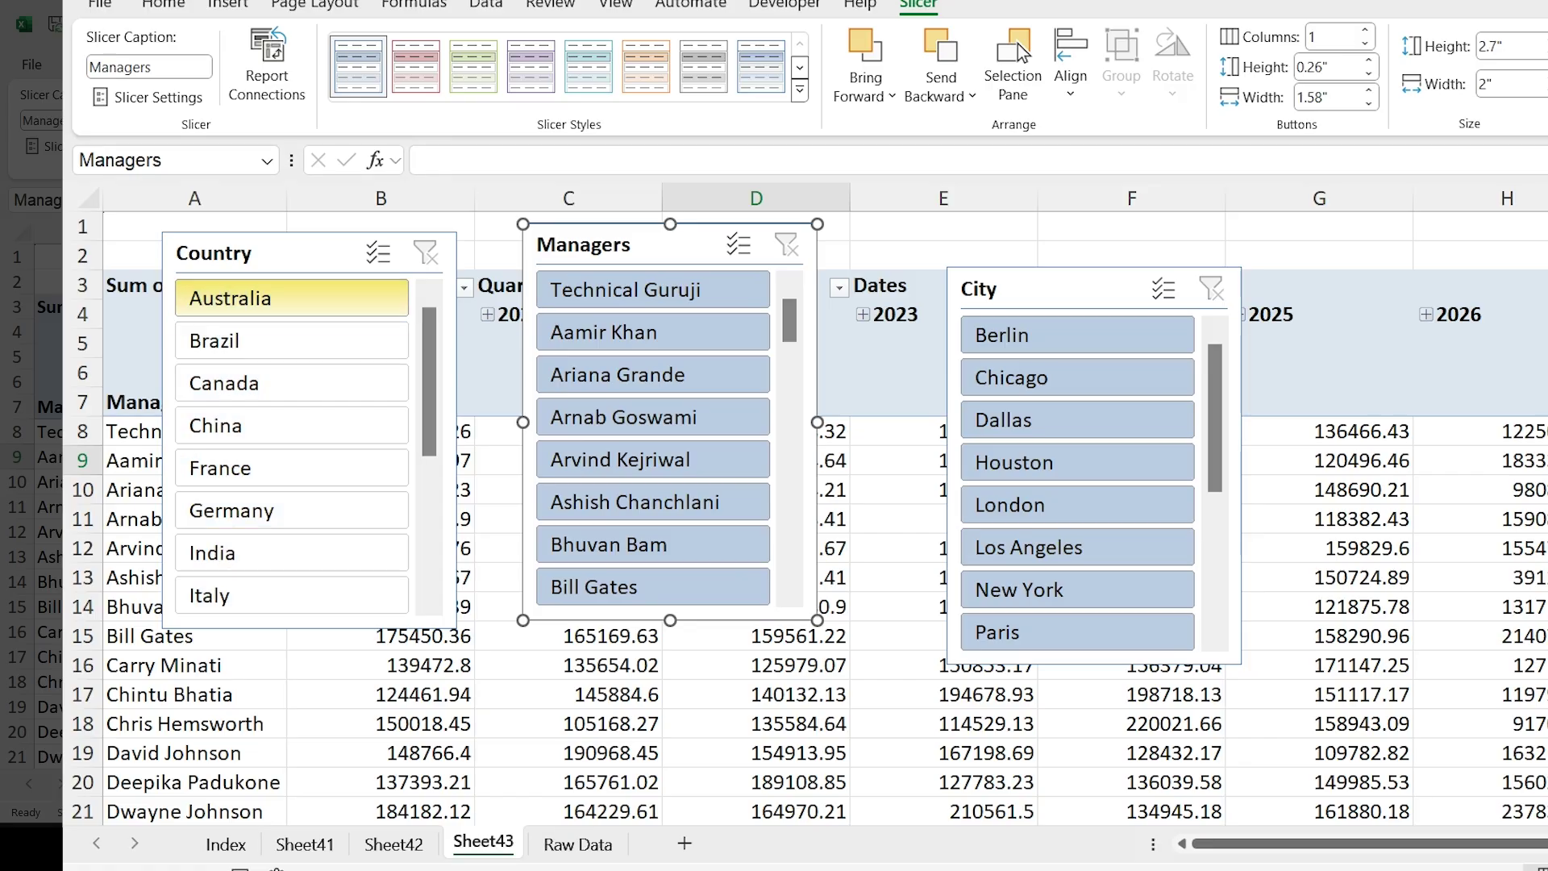
left_click(653, 332)
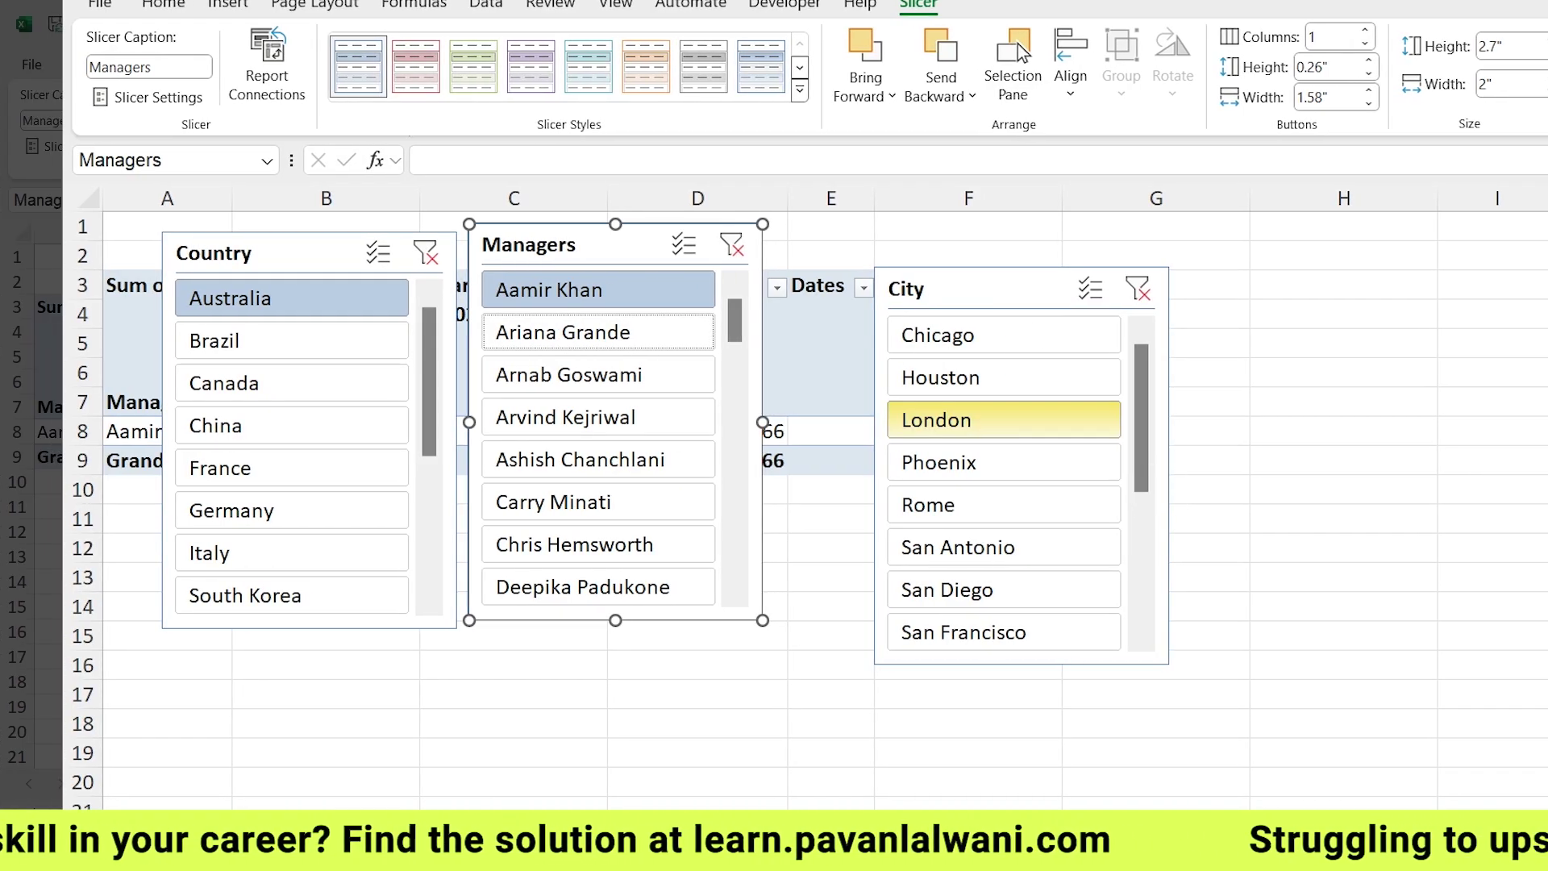
left_click_drag(996, 289, 1377, 255)
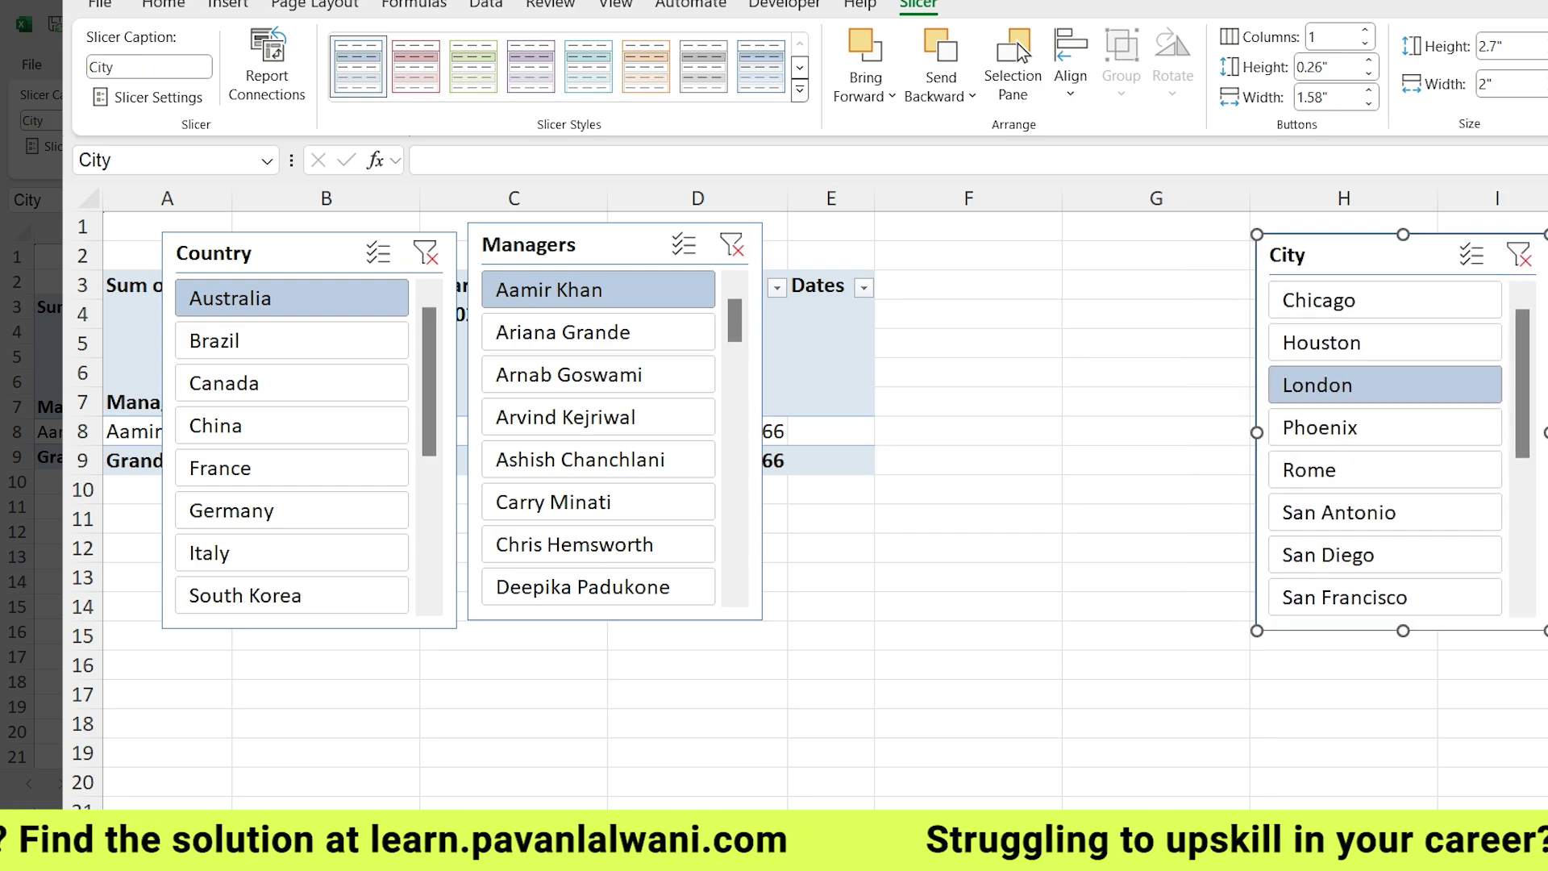
left_click_drag(524, 245, 1029, 232)
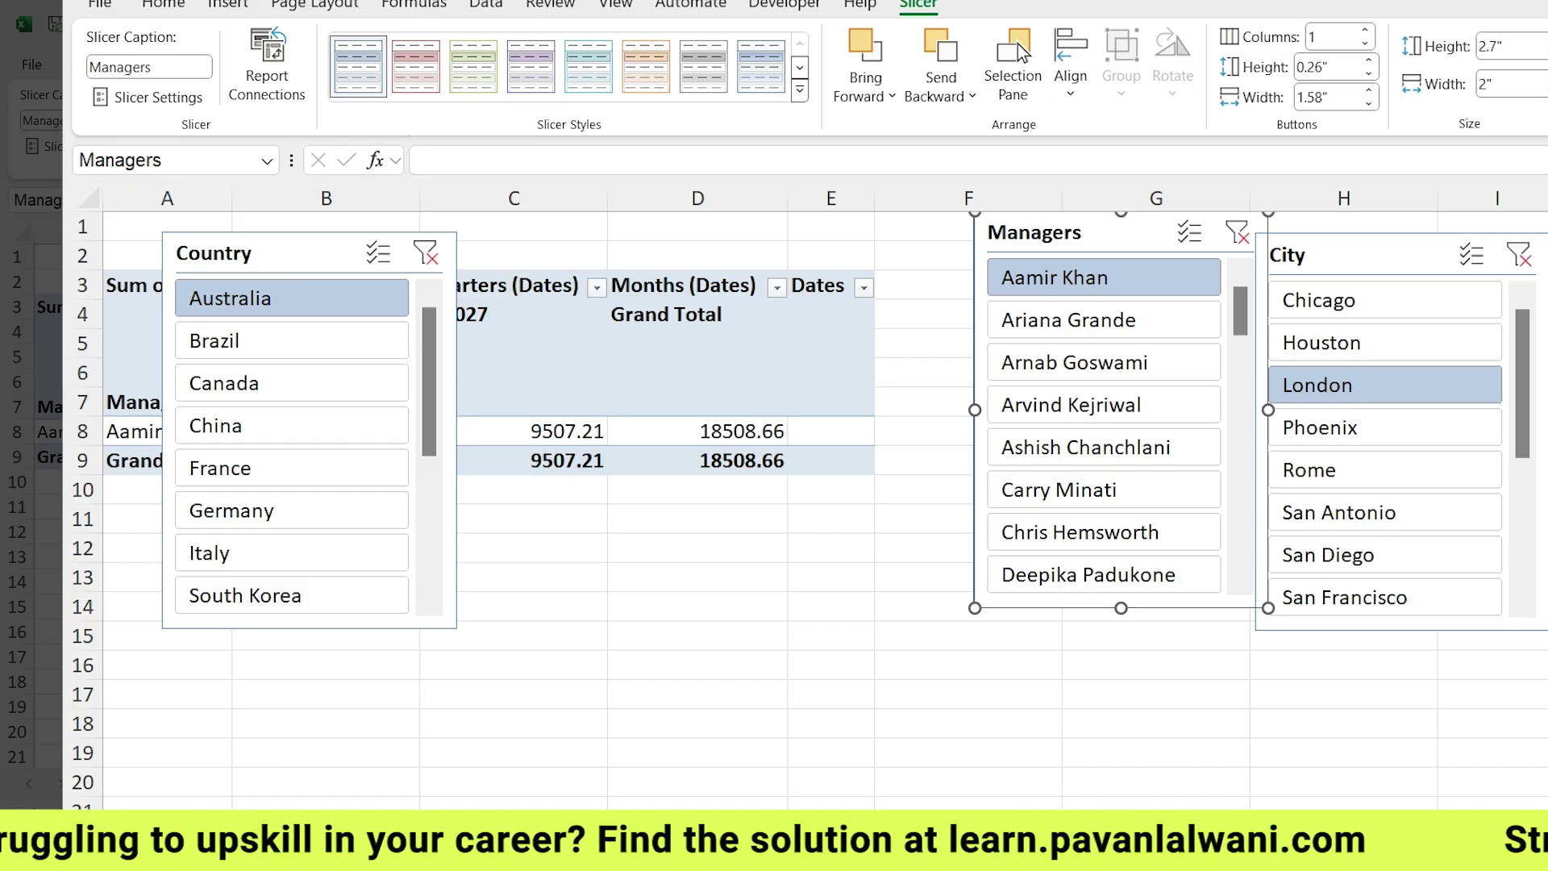
Clear the filters on the Country, Managers and City slicers
left_click(424, 252)
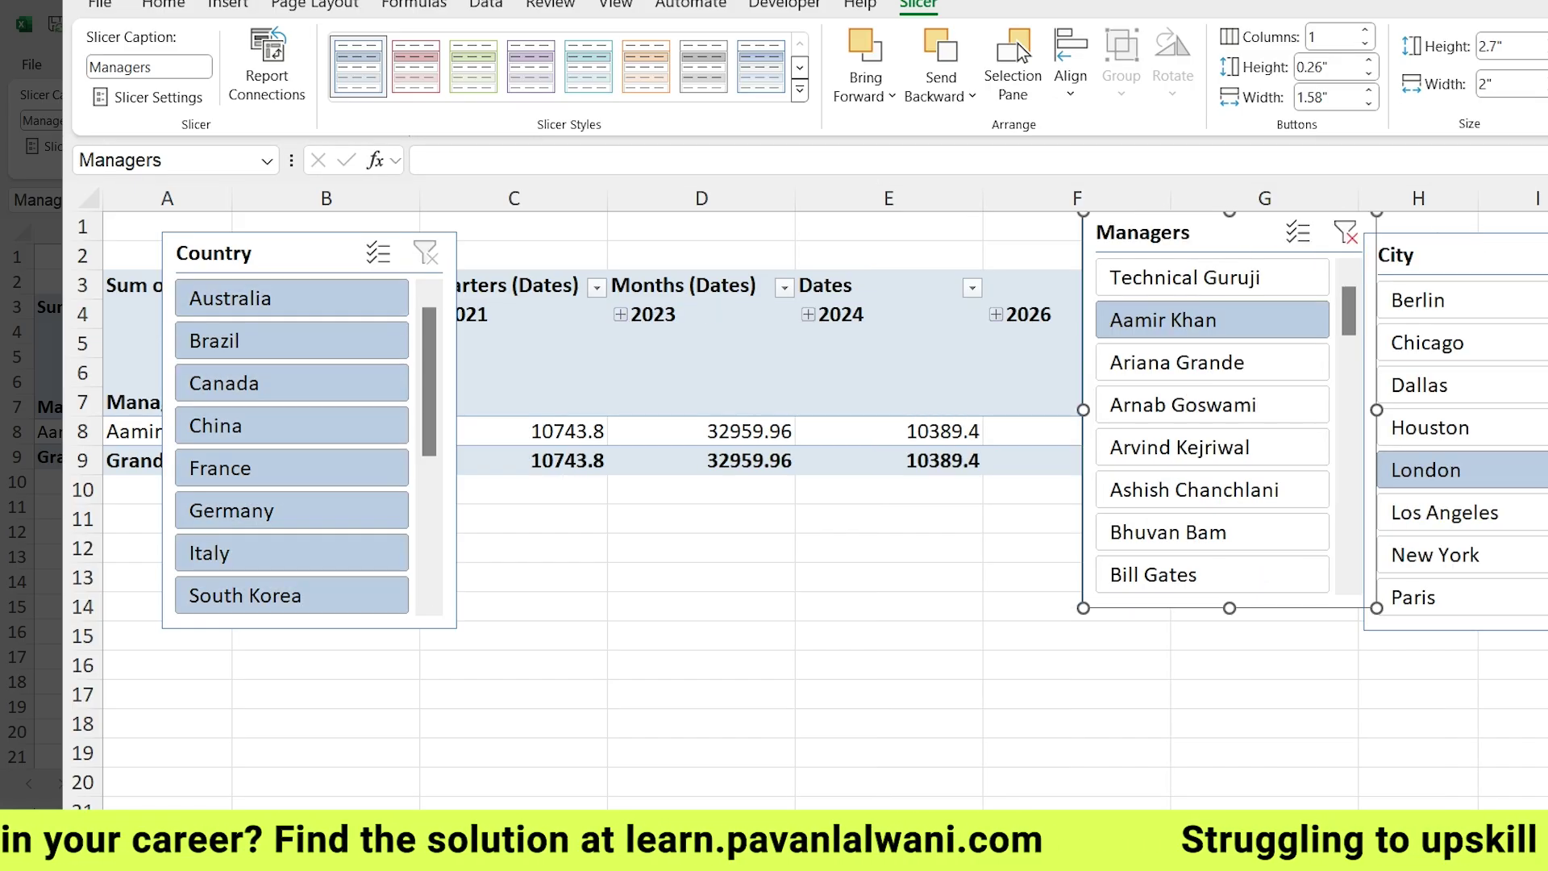
left_click(1224, 241)
left_click(1542, 262)
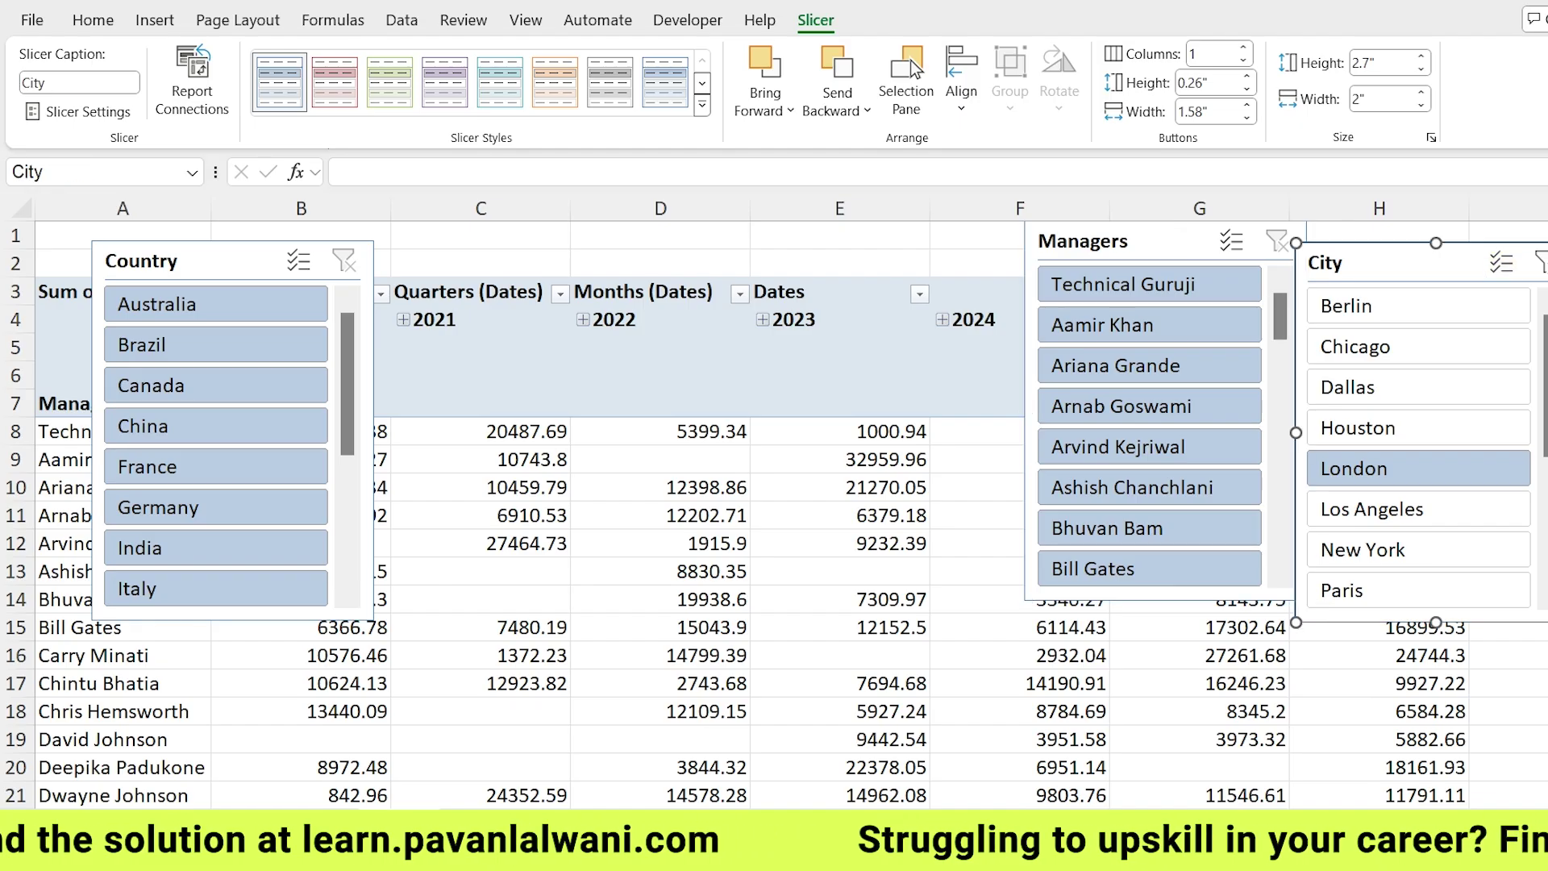
Move the Managers slicer back beside Country and place the City slicer next to it over columns E and F
left_click_drag(1161, 242, 553, 272)
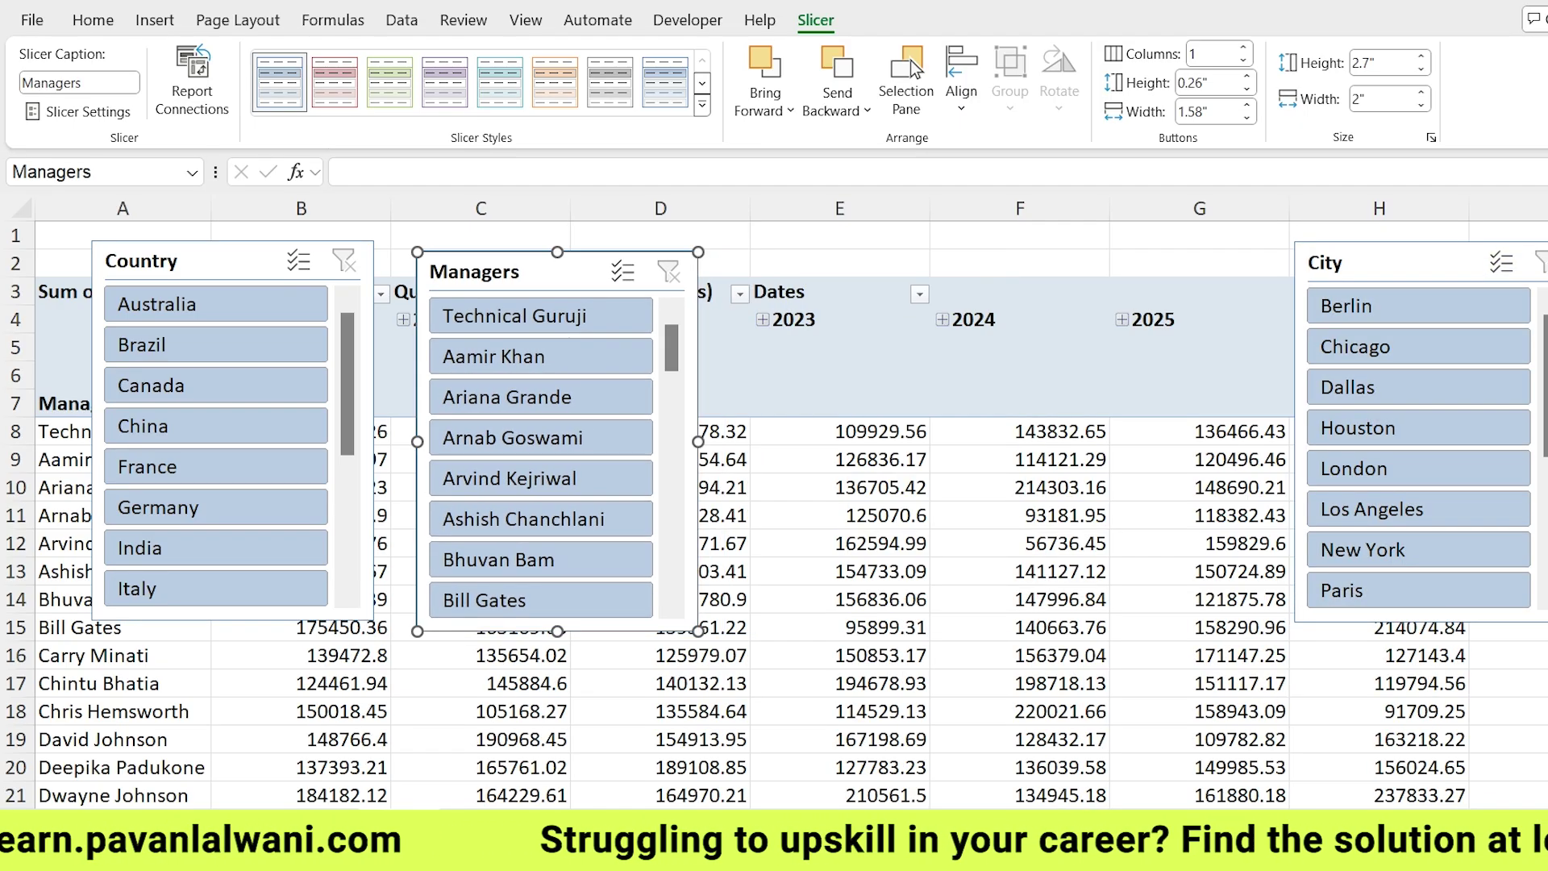
left_click_drag(1418, 252, 921, 254)
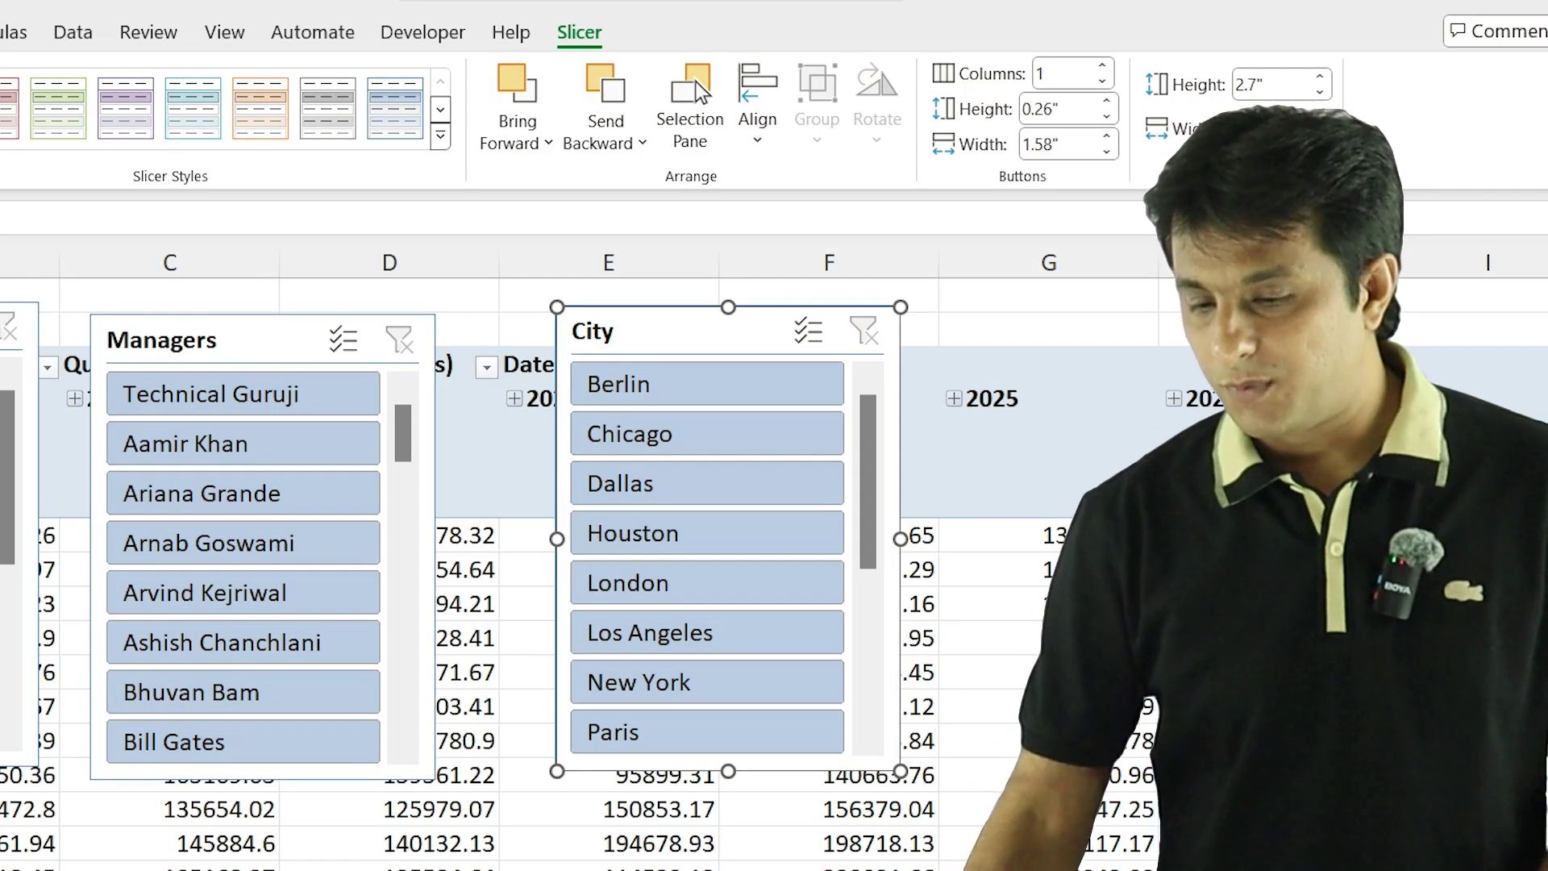
left_click_drag(621, 357, 630, 303)
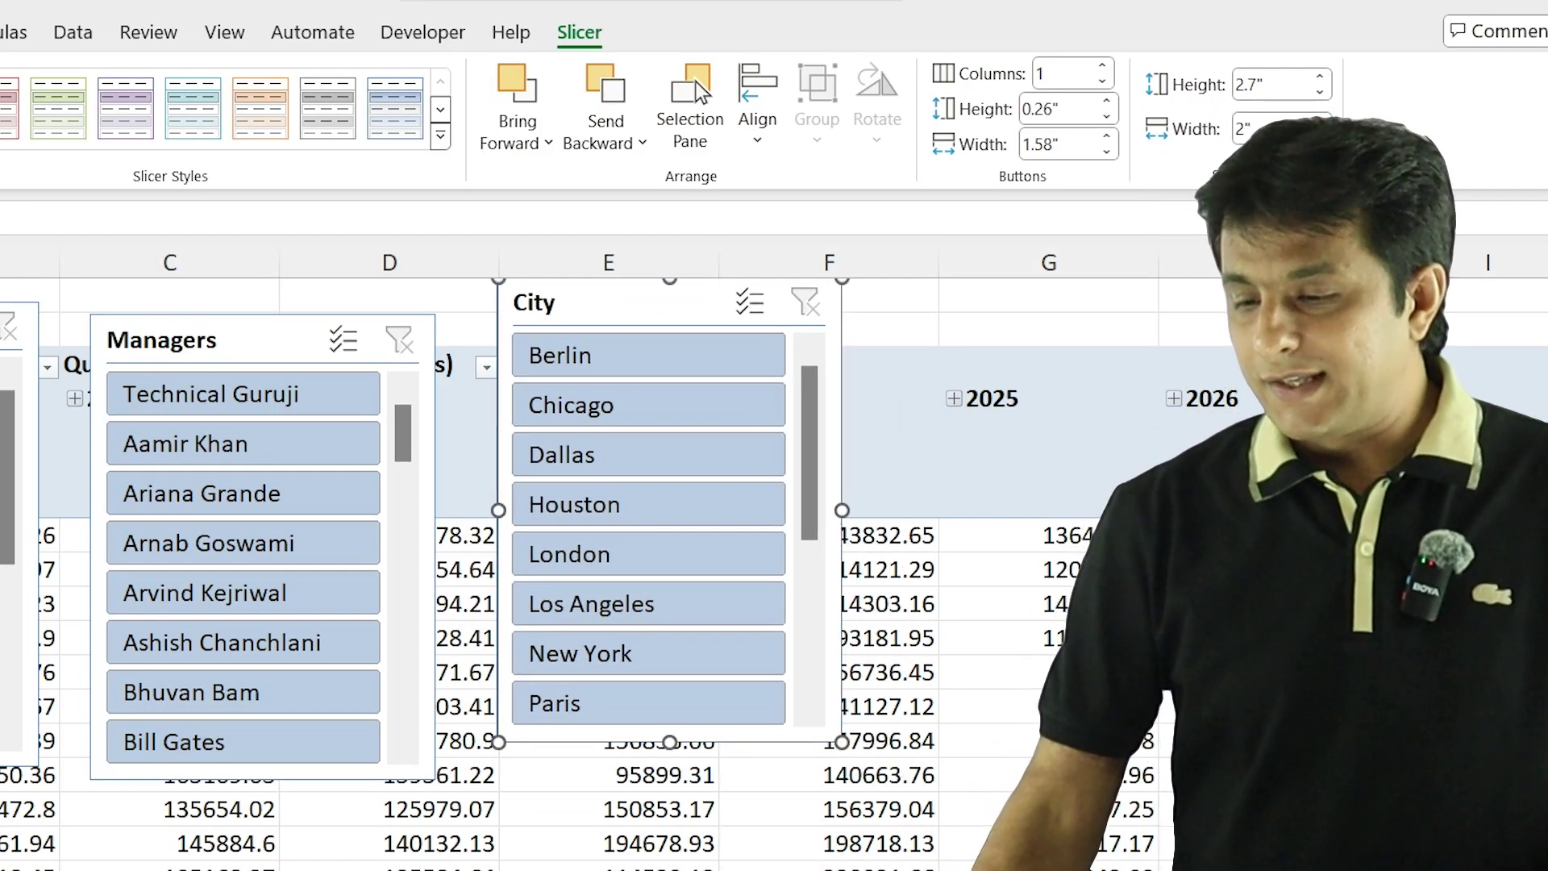
Arrange the City slicer's buttons in 3 columns, and make the slicer wider and about 2.12" high
left_click(1056, 73)
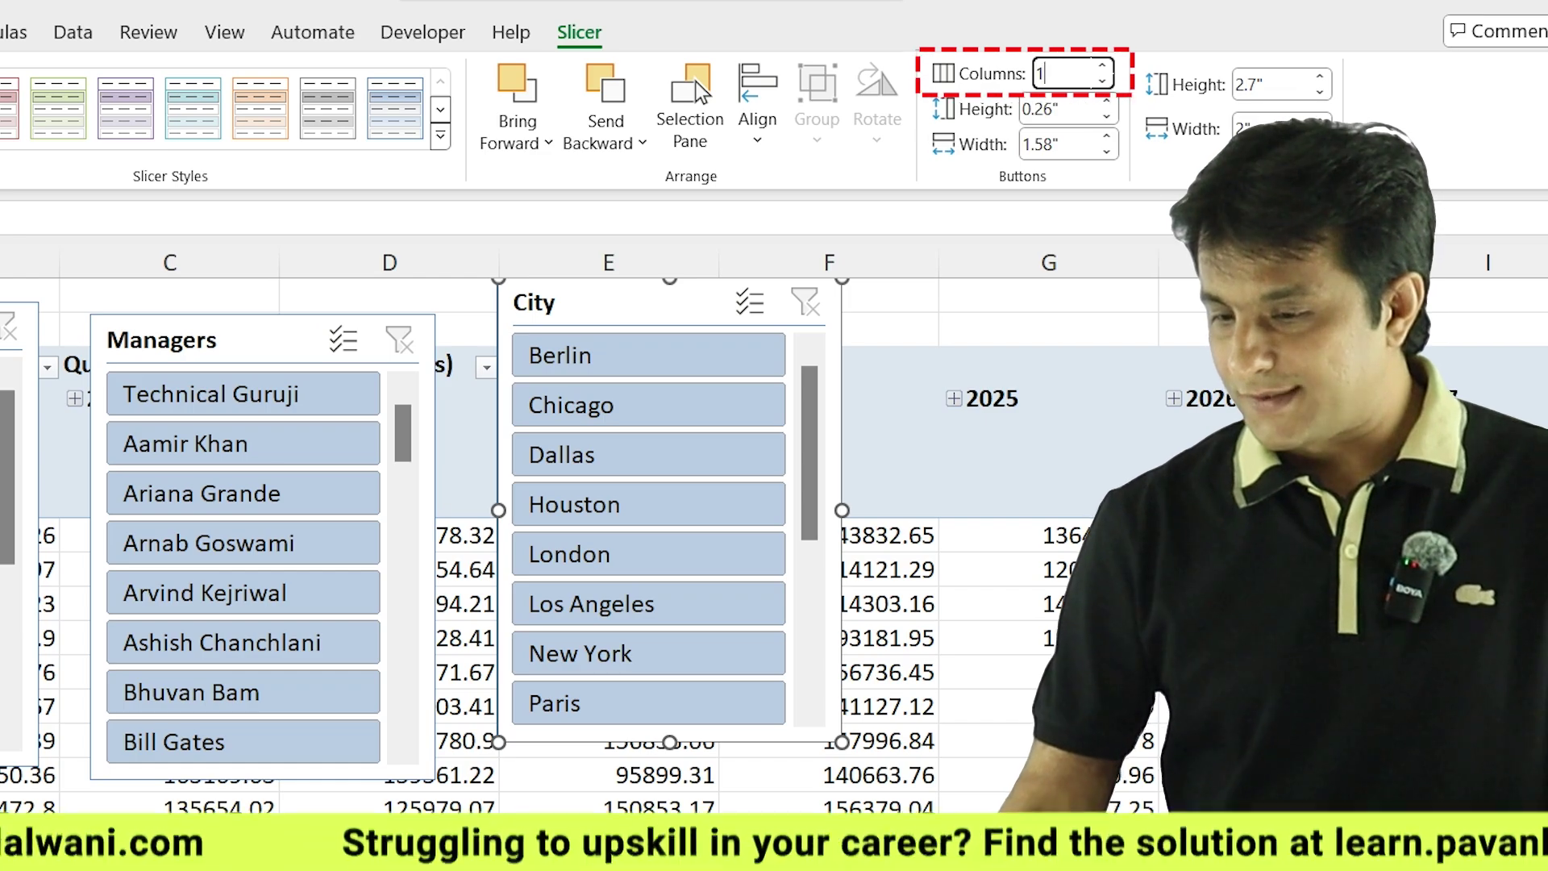
type("3")
key("Return")
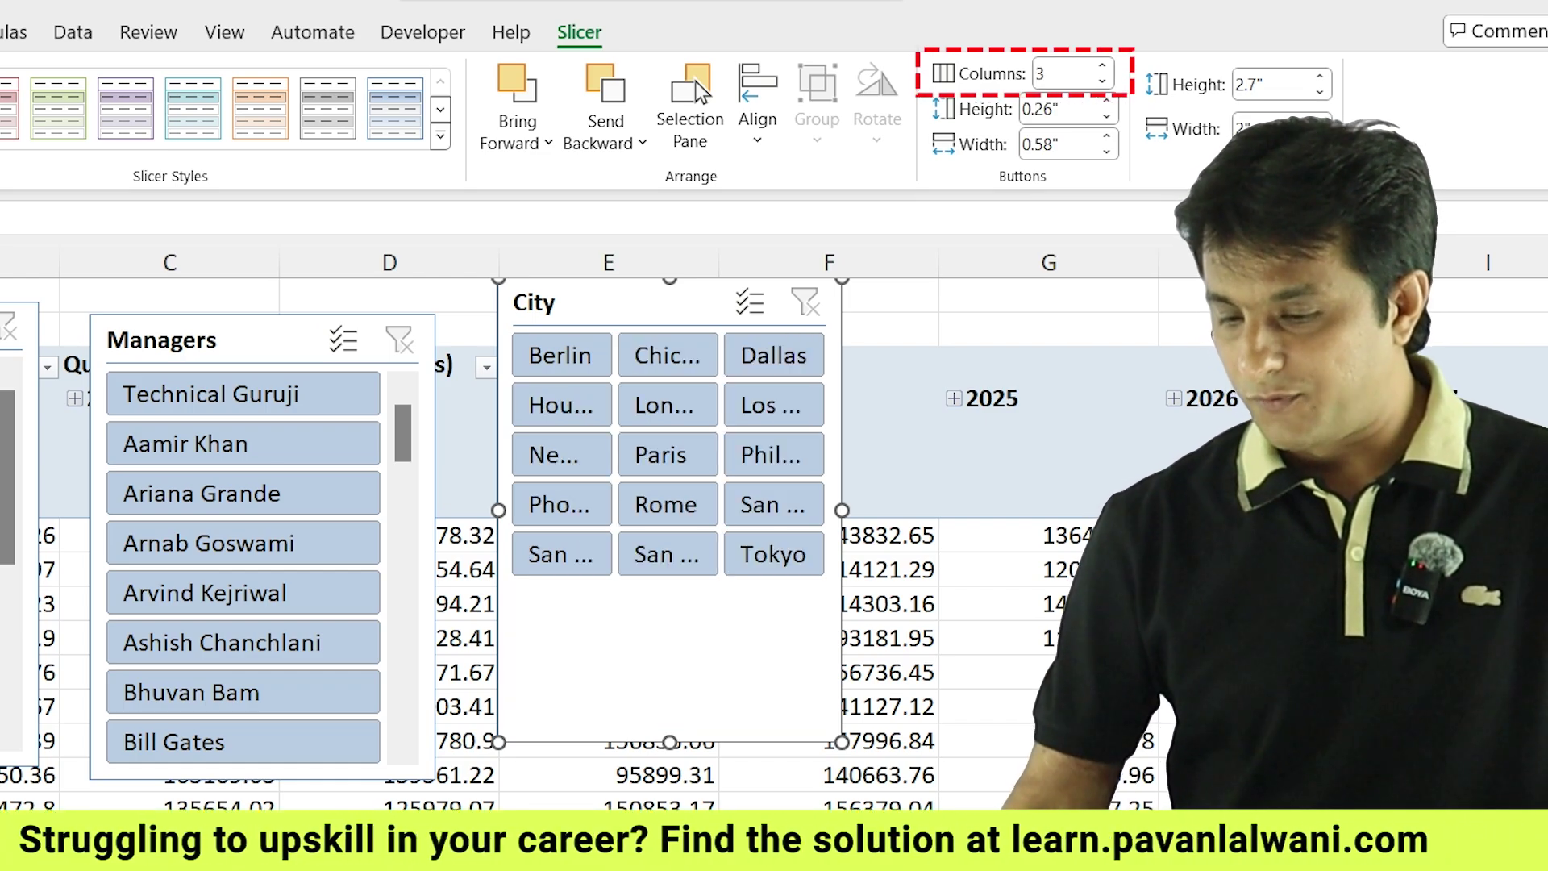
left_click_drag(842, 741, 1076, 643)
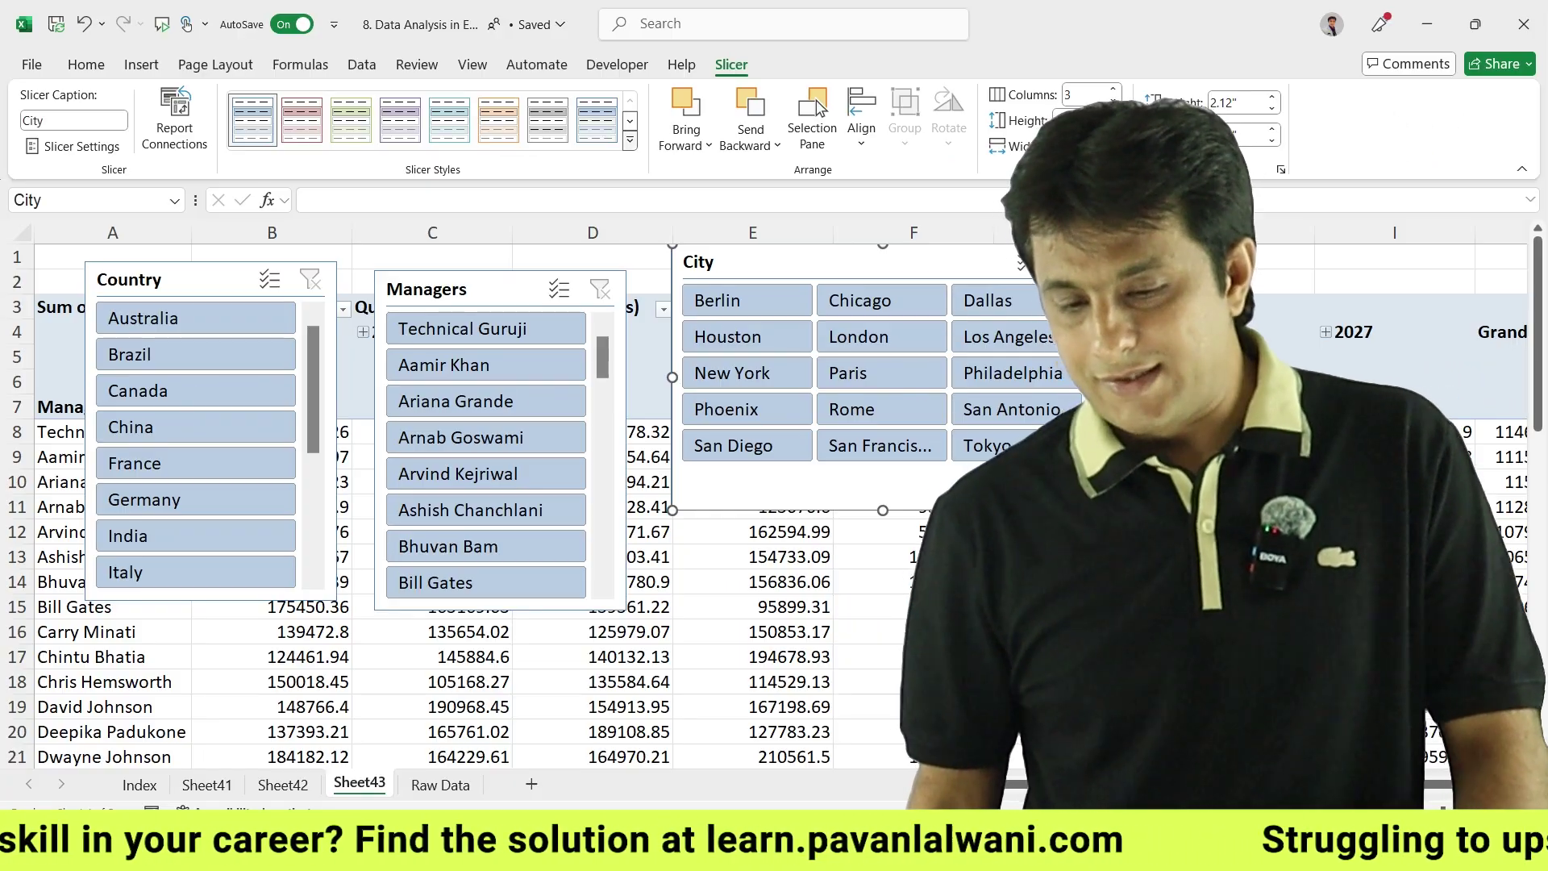
Try the dark orange style on the City slicer and replace it with the dark purple style
left_click(629, 141)
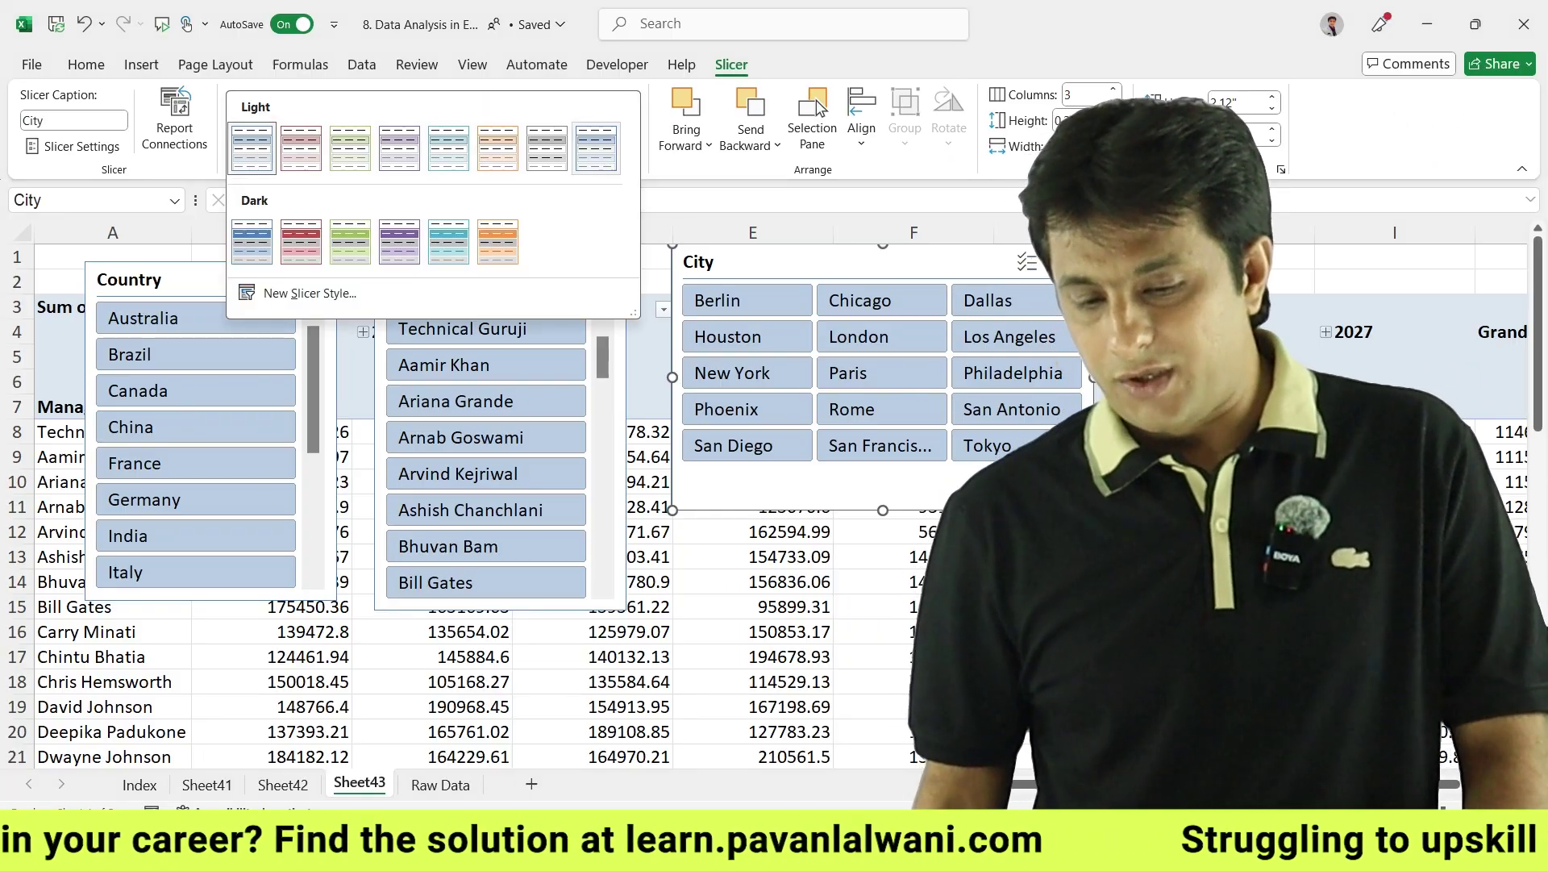
left_click(498, 241)
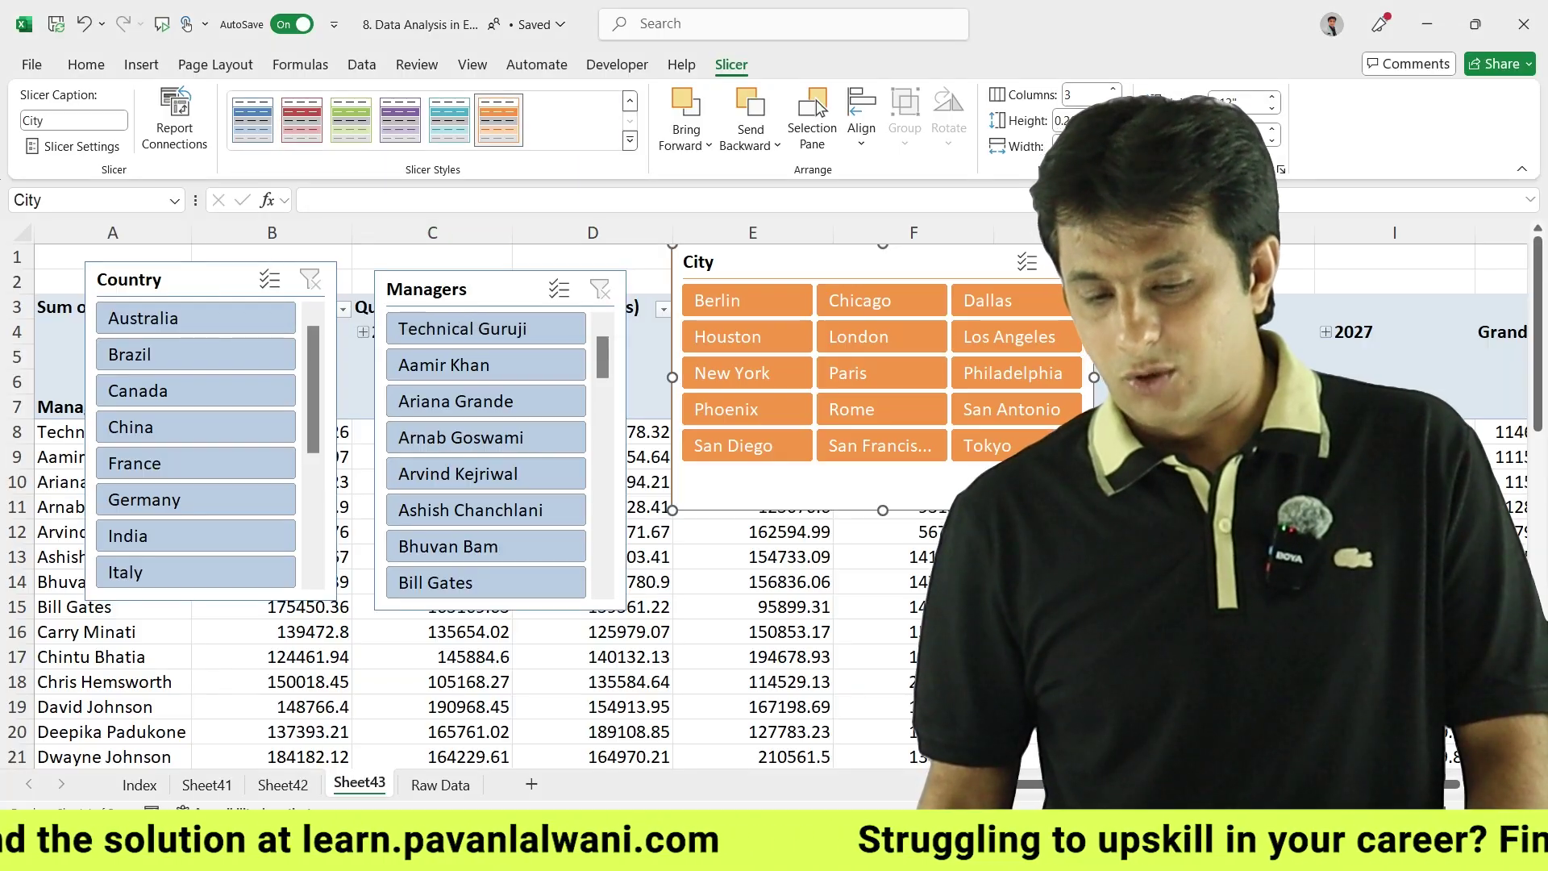
left_click(629, 140)
left_click(399, 241)
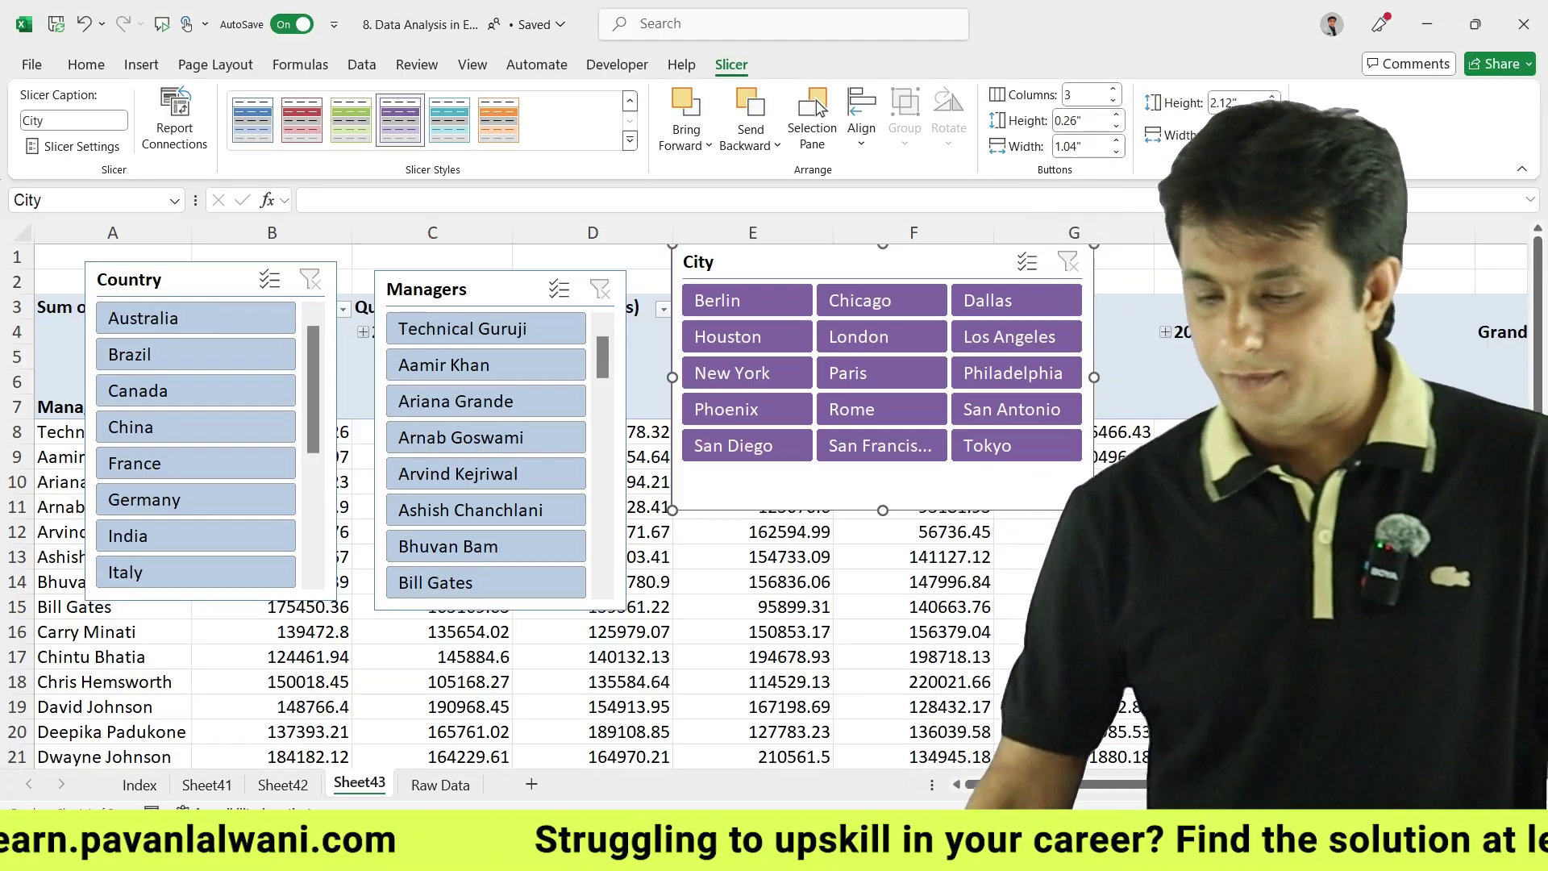